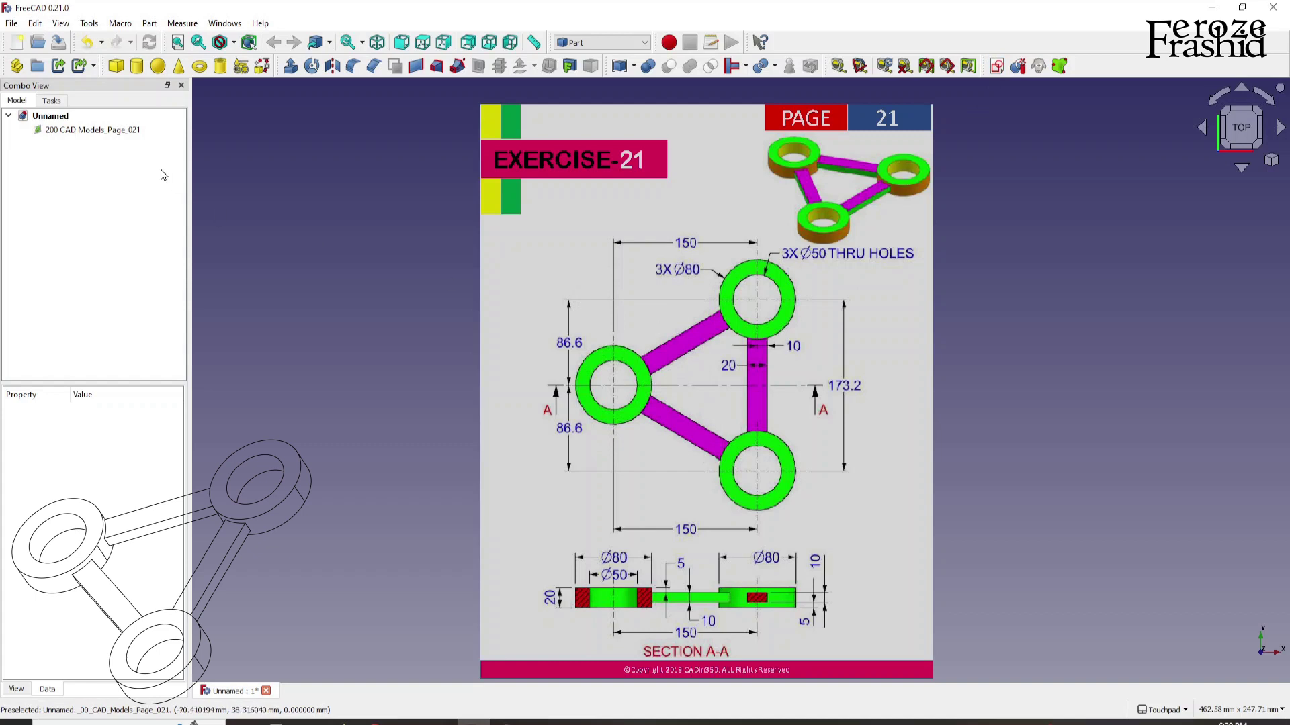
Calibrate the reference image from the Section A-A 150 span and set its transparency to 50
{"action": "double_click", "coordinate": [107, 131]}
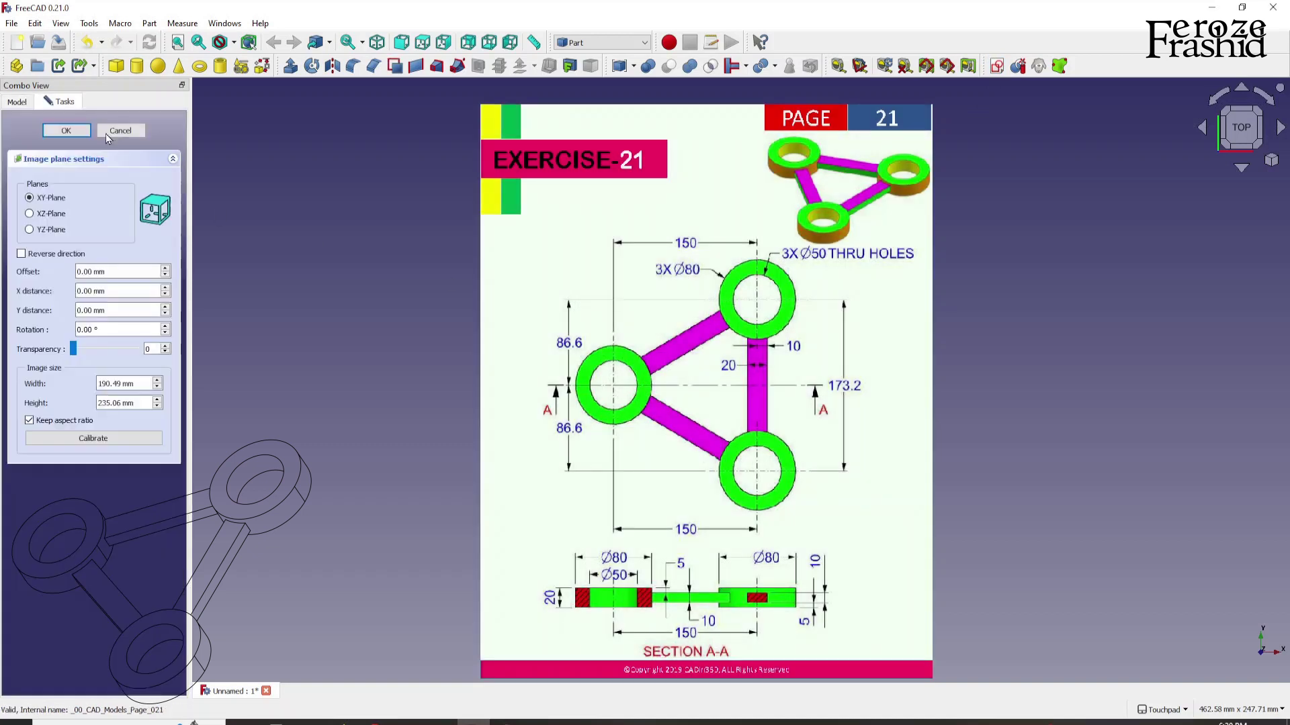
{"action": "left_click", "coordinate": [81, 438]}
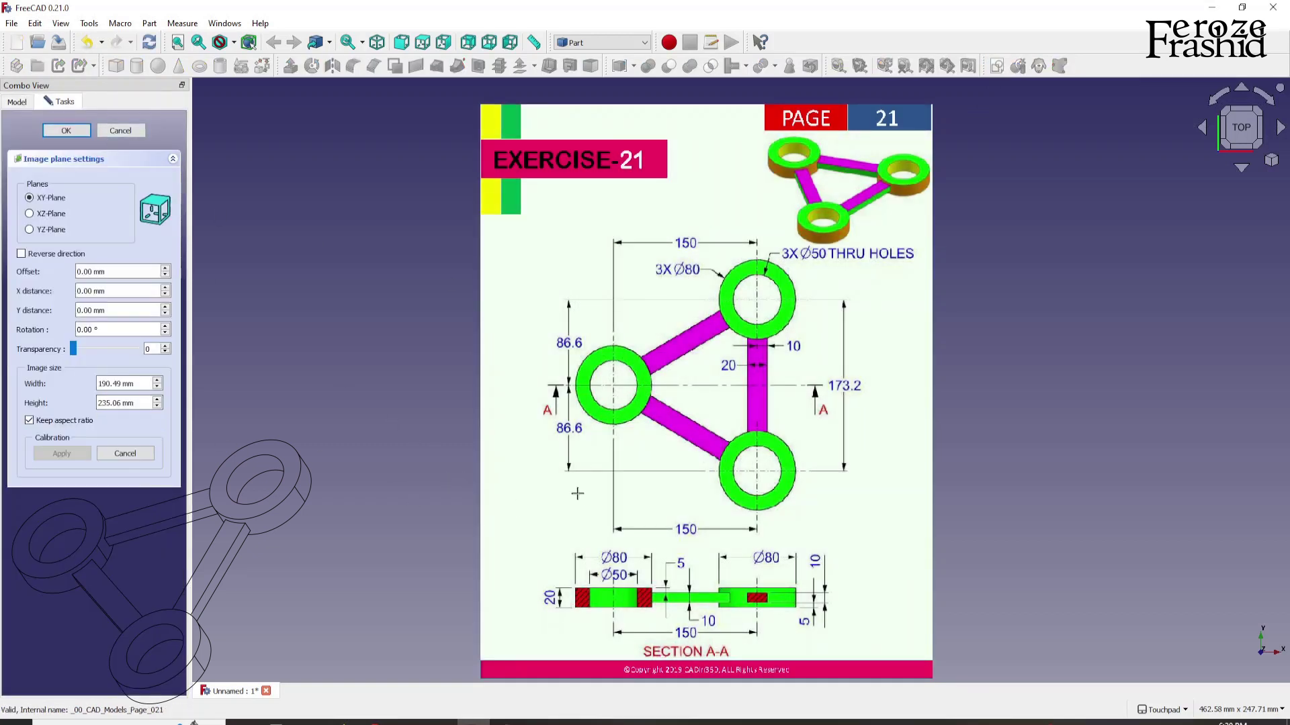
{"action": "scroll", "coordinate": [627, 640], "scroll_direction": "up", "scroll_amount": 10}
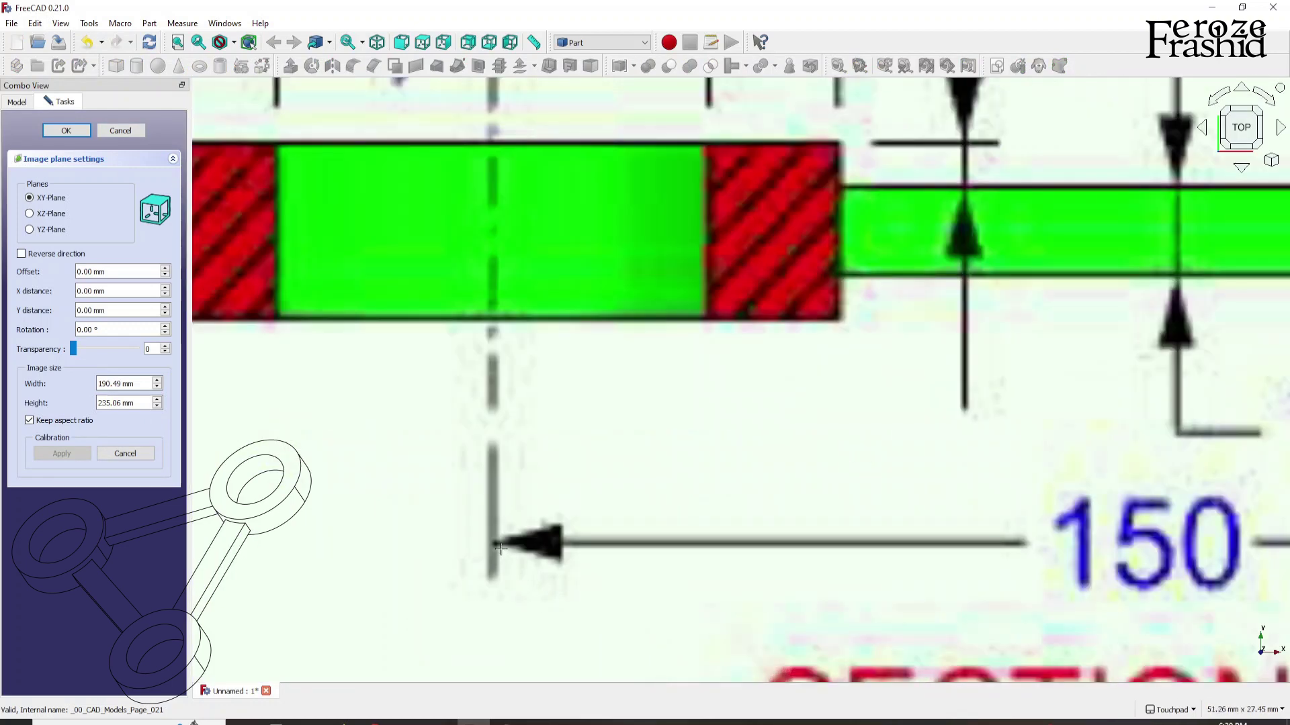
{"action": "left_click", "coordinate": [492, 544]}
{"action": "scroll", "coordinate": [492, 544], "scroll_direction": "down", "scroll_amount": 3}
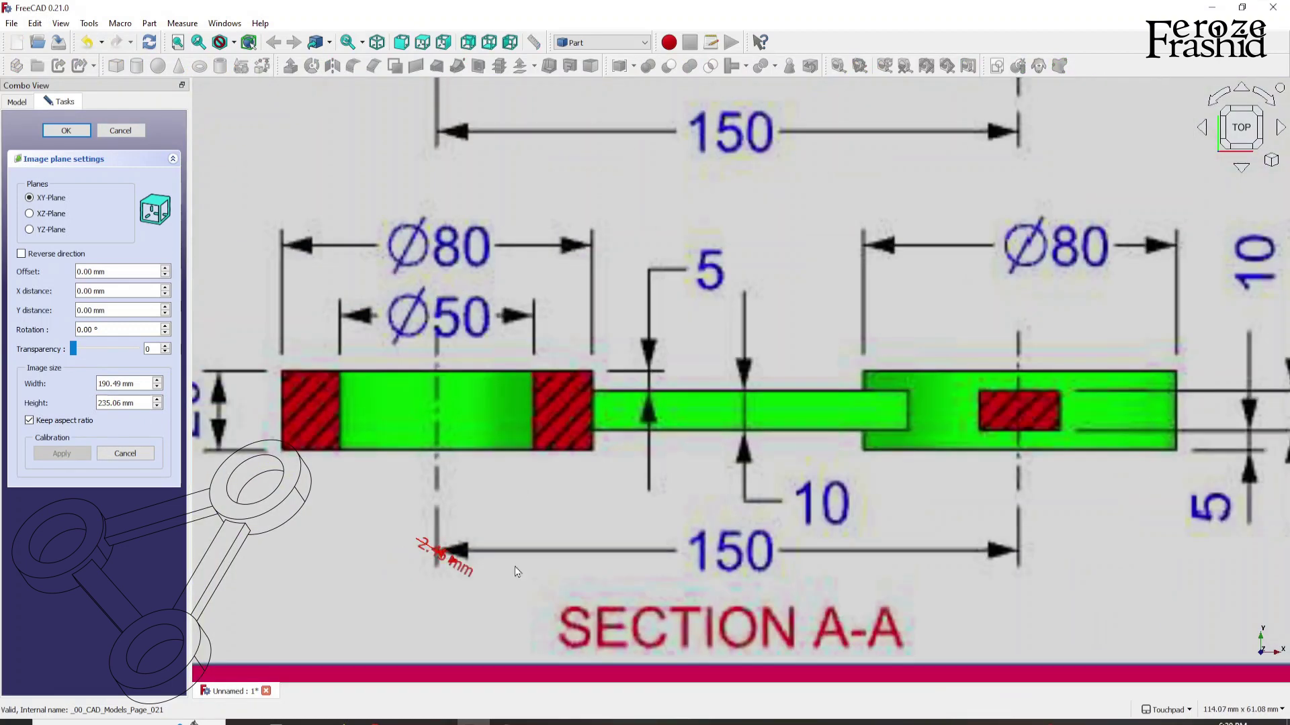
{"action": "scroll", "coordinate": [1019, 545], "scroll_direction": "up", "scroll_amount": 3}
{"action": "left_click", "coordinate": [1018, 546]}
{"action": "scroll", "coordinate": [1001, 598], "scroll_direction": "down", "scroll_amount": 3}
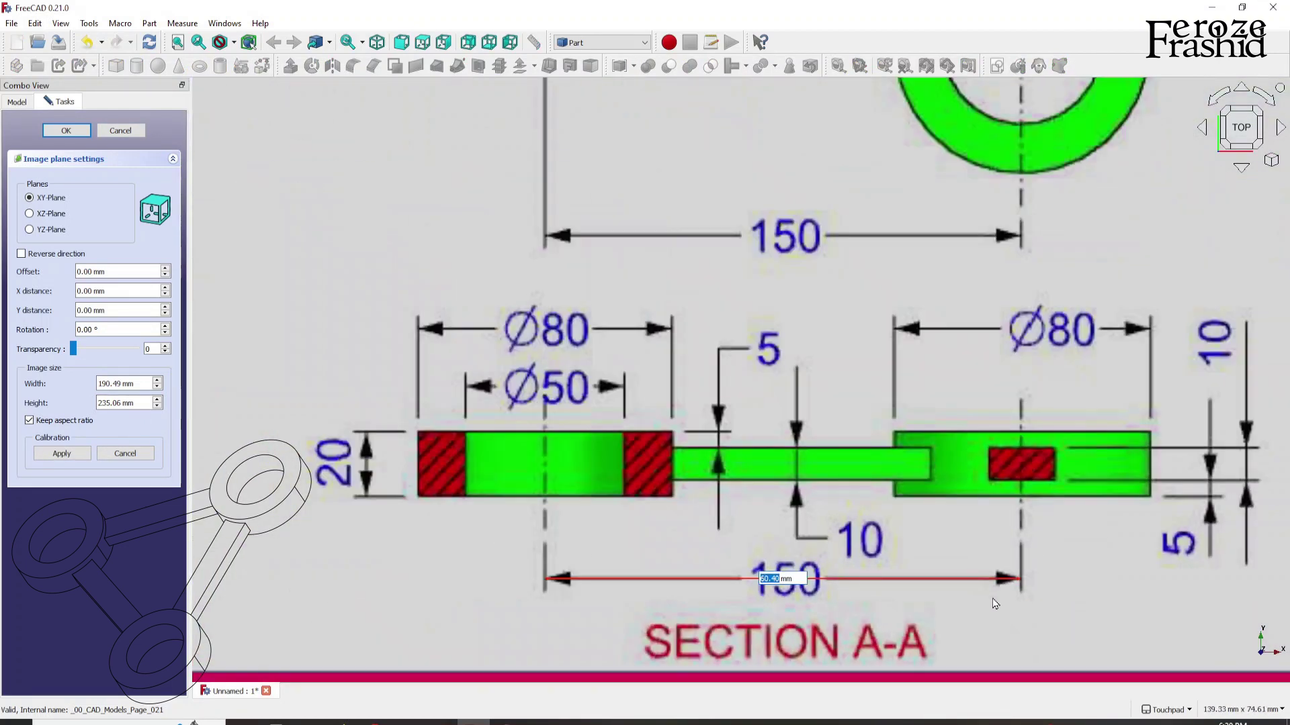
{"action": "type", "text": "50"}
{"action": "key", "text": "Return"}
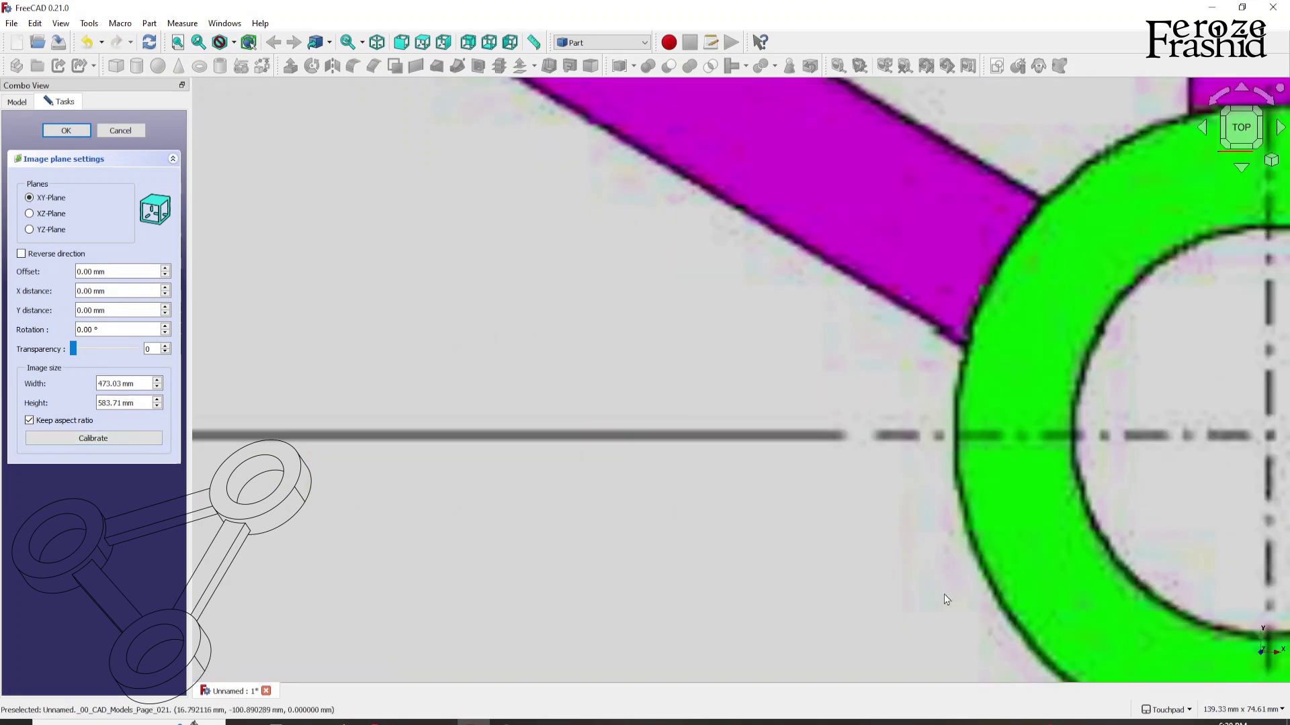
{"action": "scroll", "coordinate": [625, 507], "scroll_direction": "down", "scroll_amount": 5}
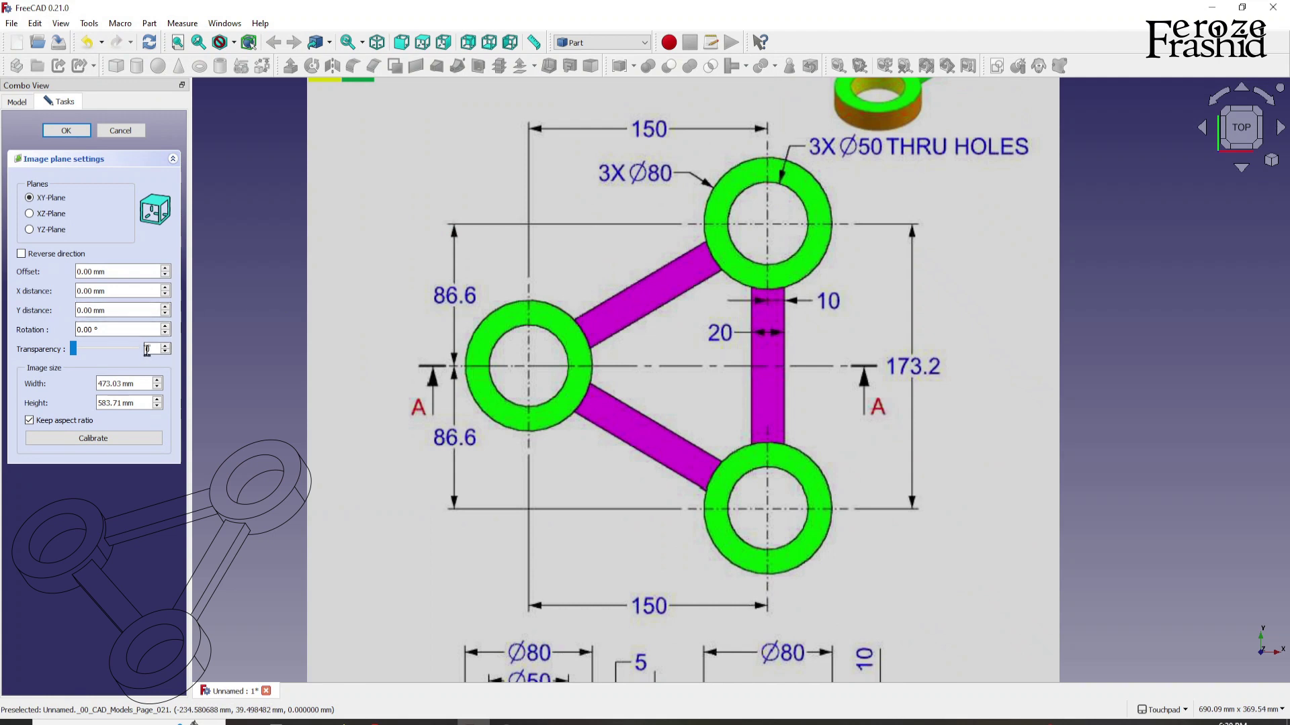
{"action": "key", "text": "Return"}
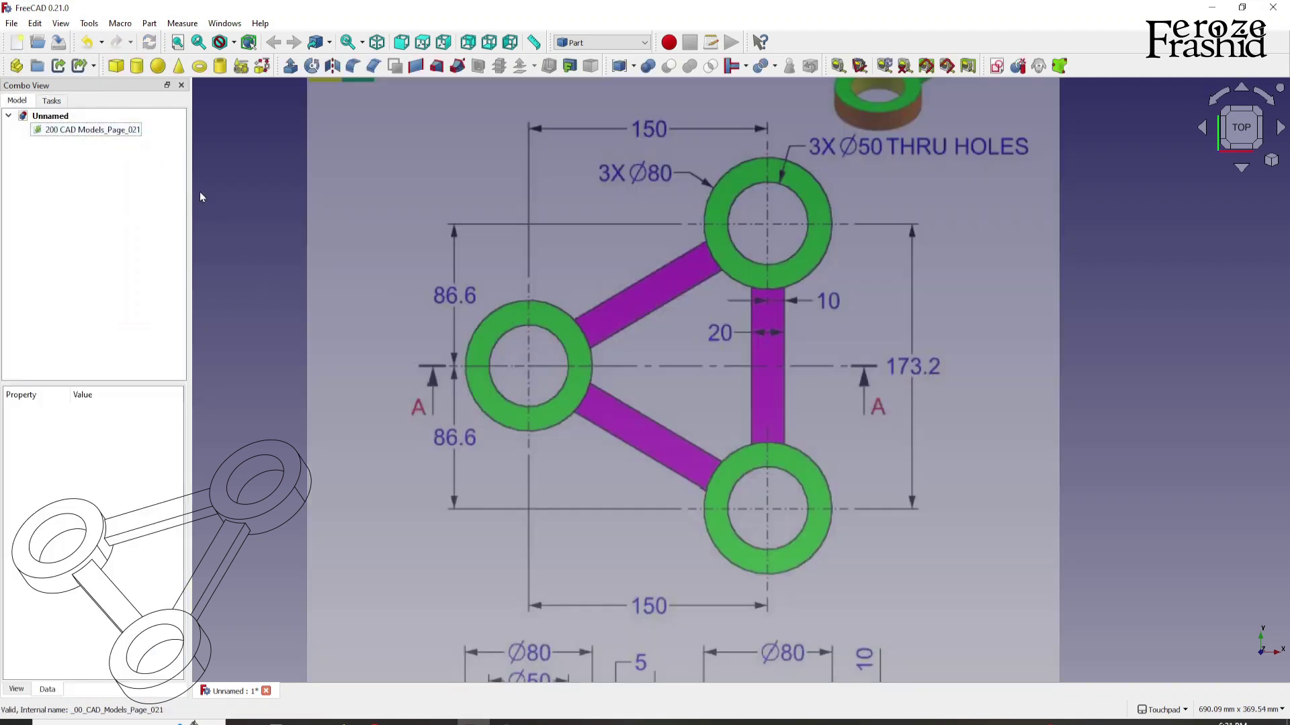
Move the reference image right and slightly down so the left Ø80 ring's centre sits on the origin
{"action": "right_click", "coordinate": [104, 131]}
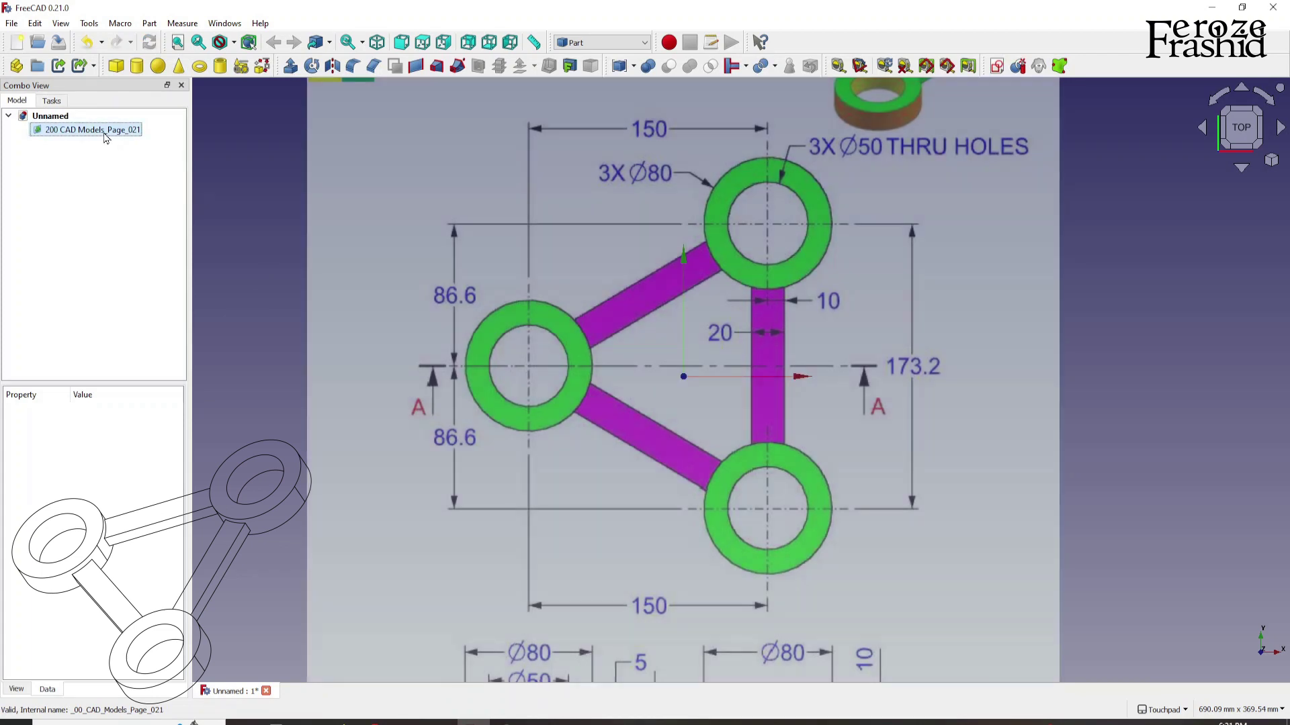
{"action": "left_click", "coordinate": [127, 156]}
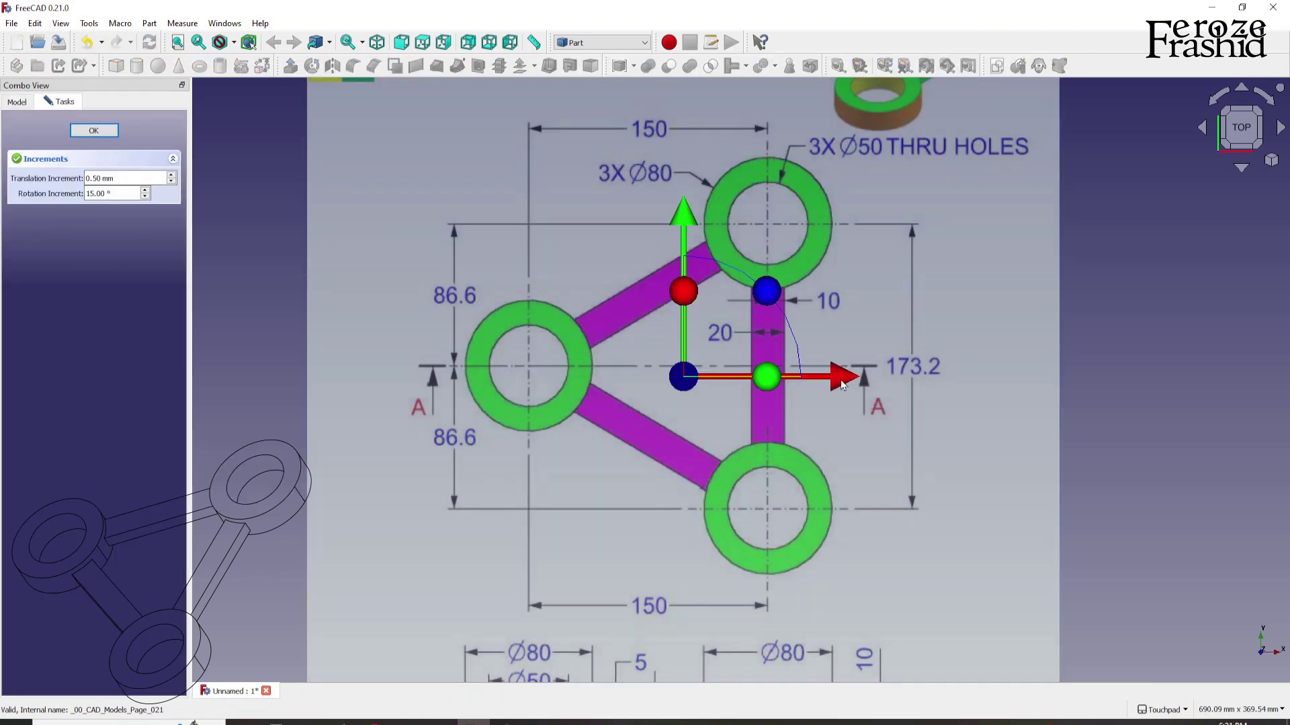
{"action": "left_click_drag", "start_coordinate": [842, 384], "coordinate": [996, 385]}
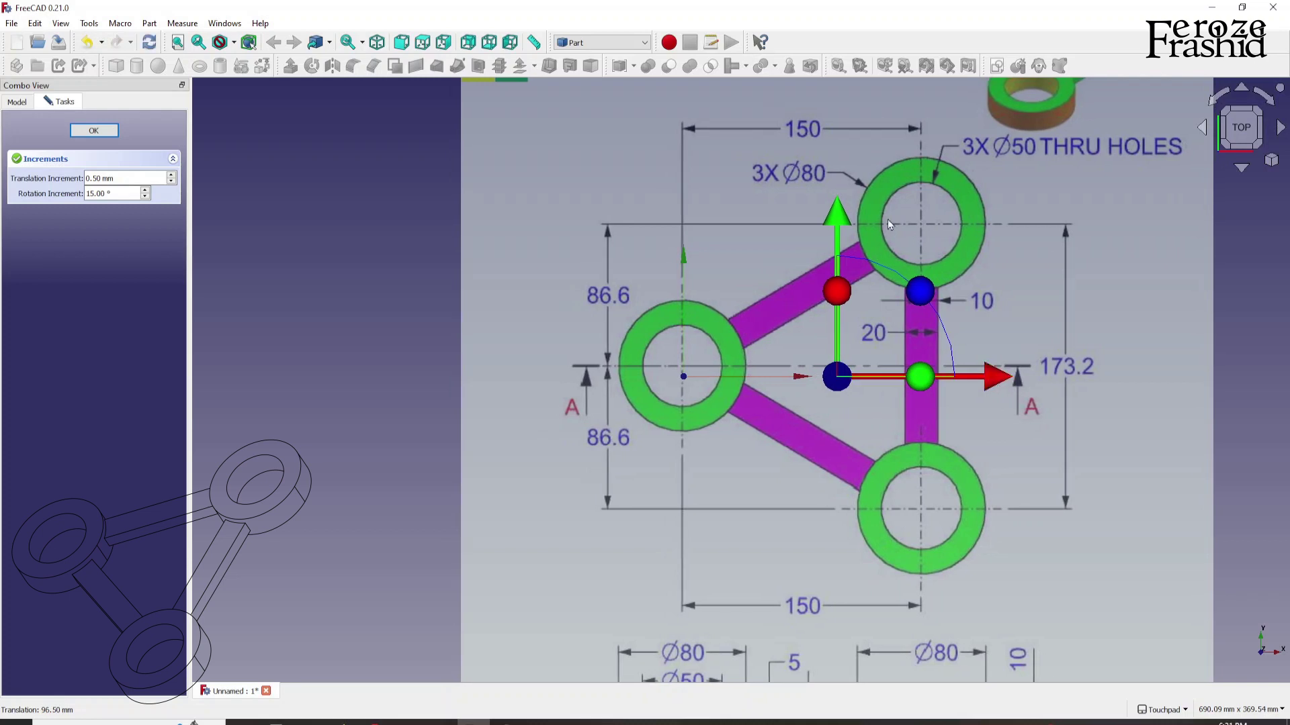
{"action": "left_click_drag", "start_coordinate": [841, 218], "coordinate": [843, 223]}
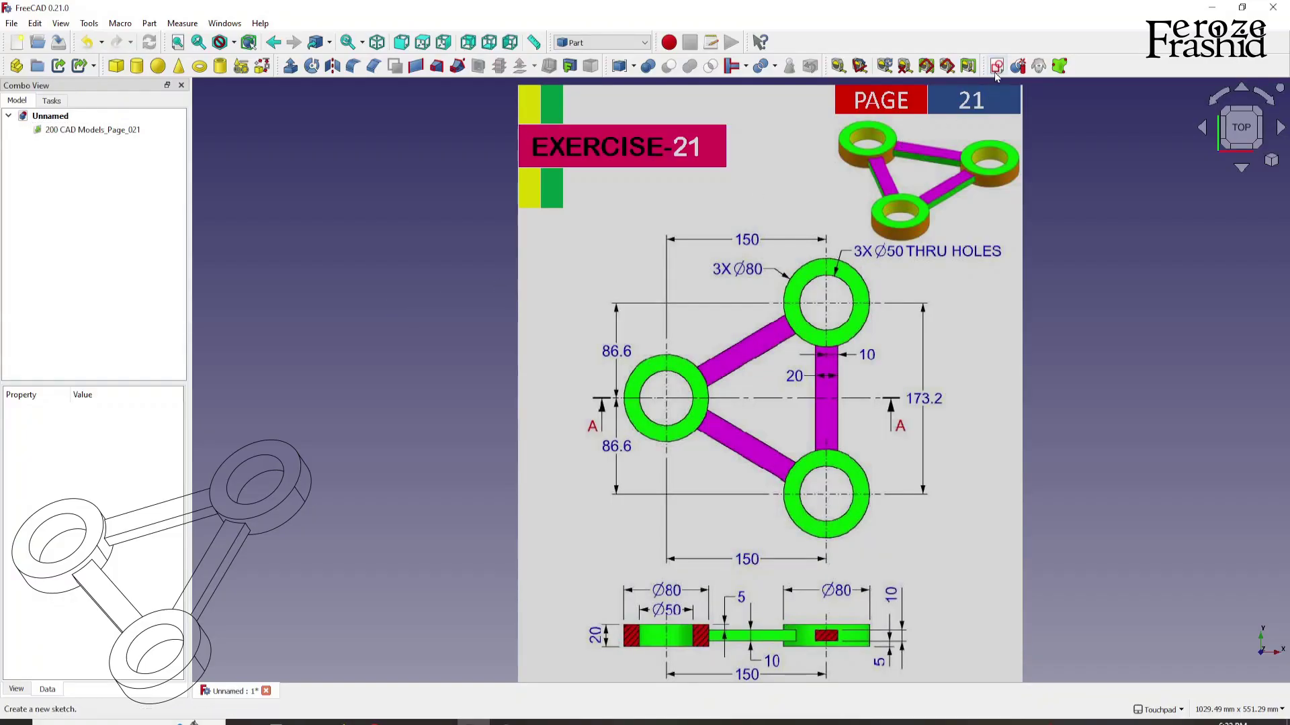
Create an XY-plane sketch with three circles traced over the left, upper-right and lower rings
{"action": "left_click", "coordinate": [996, 65]}
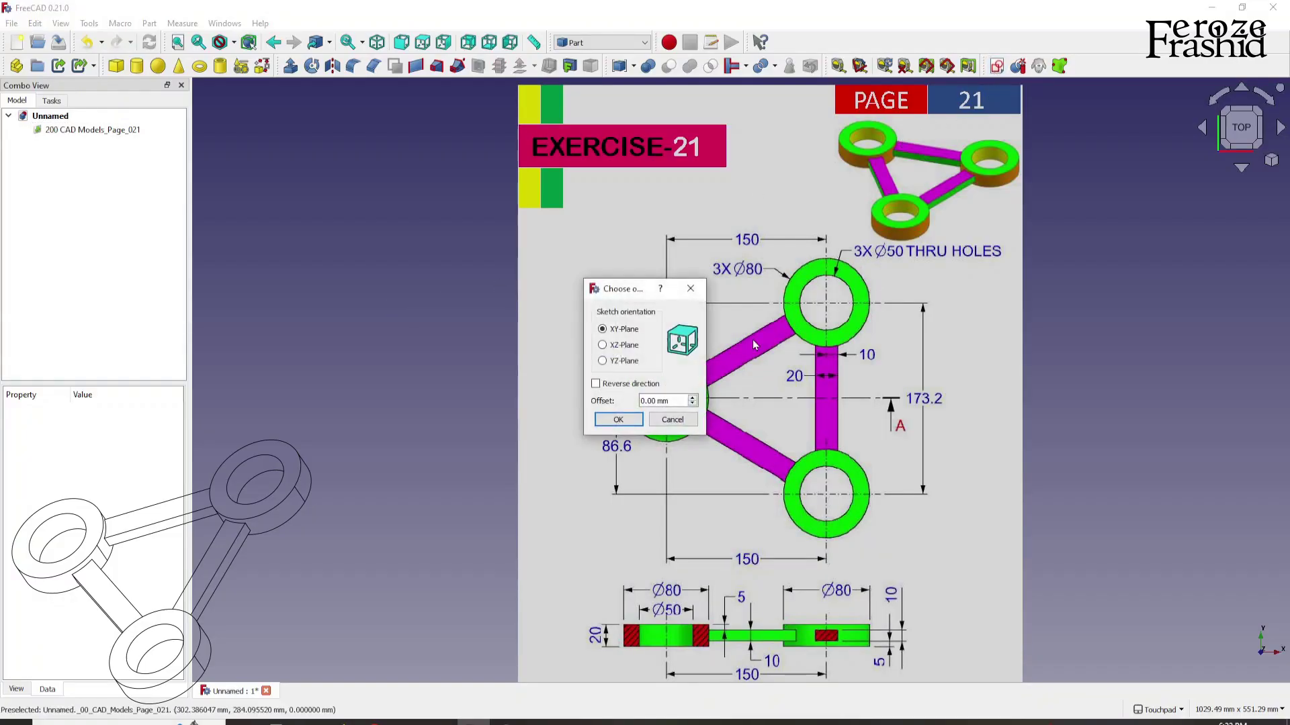
{"action": "left_click", "coordinate": [630, 419]}
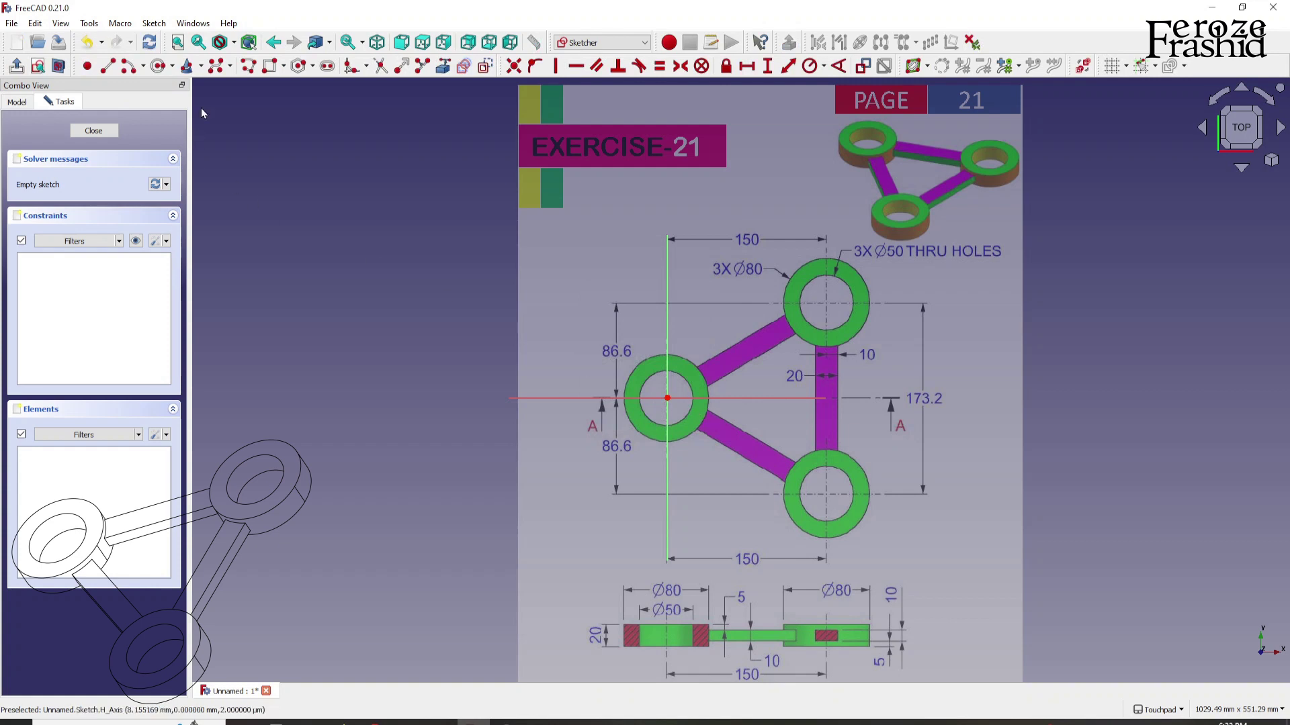
{"action": "left_click", "coordinate": [158, 65]}
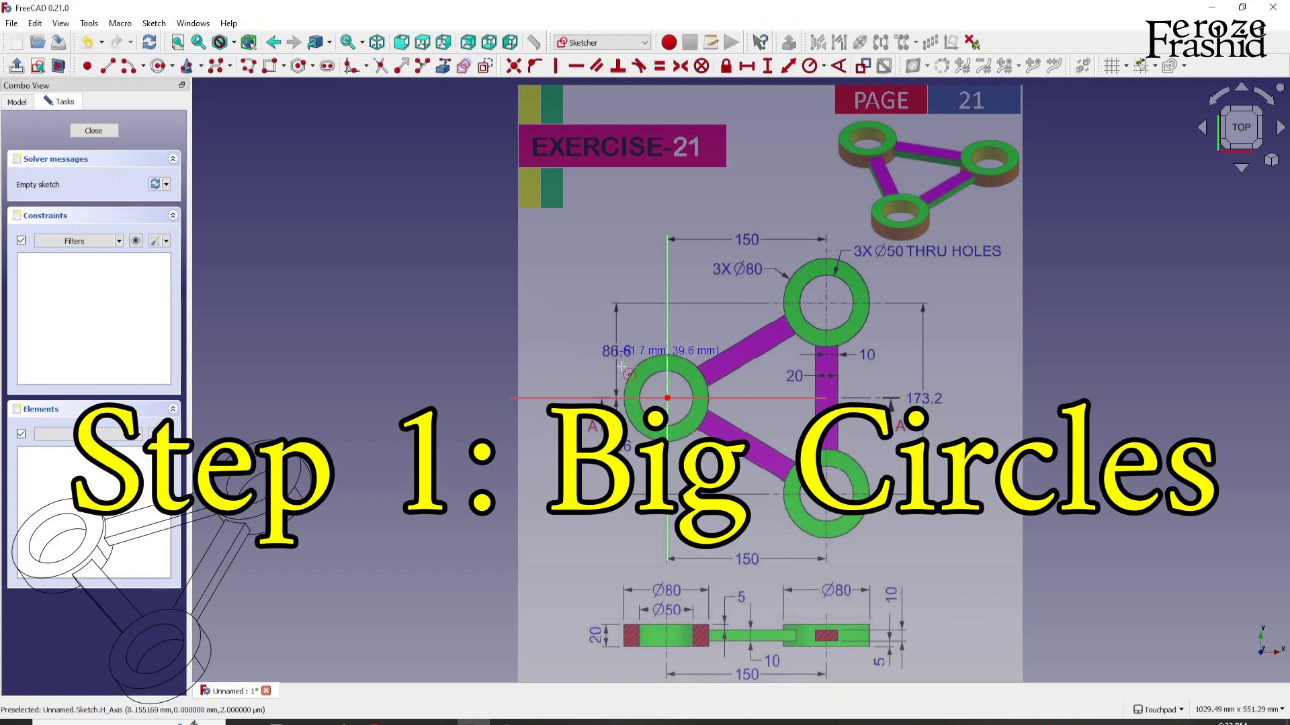
{"action": "left_click", "coordinate": [667, 398]}
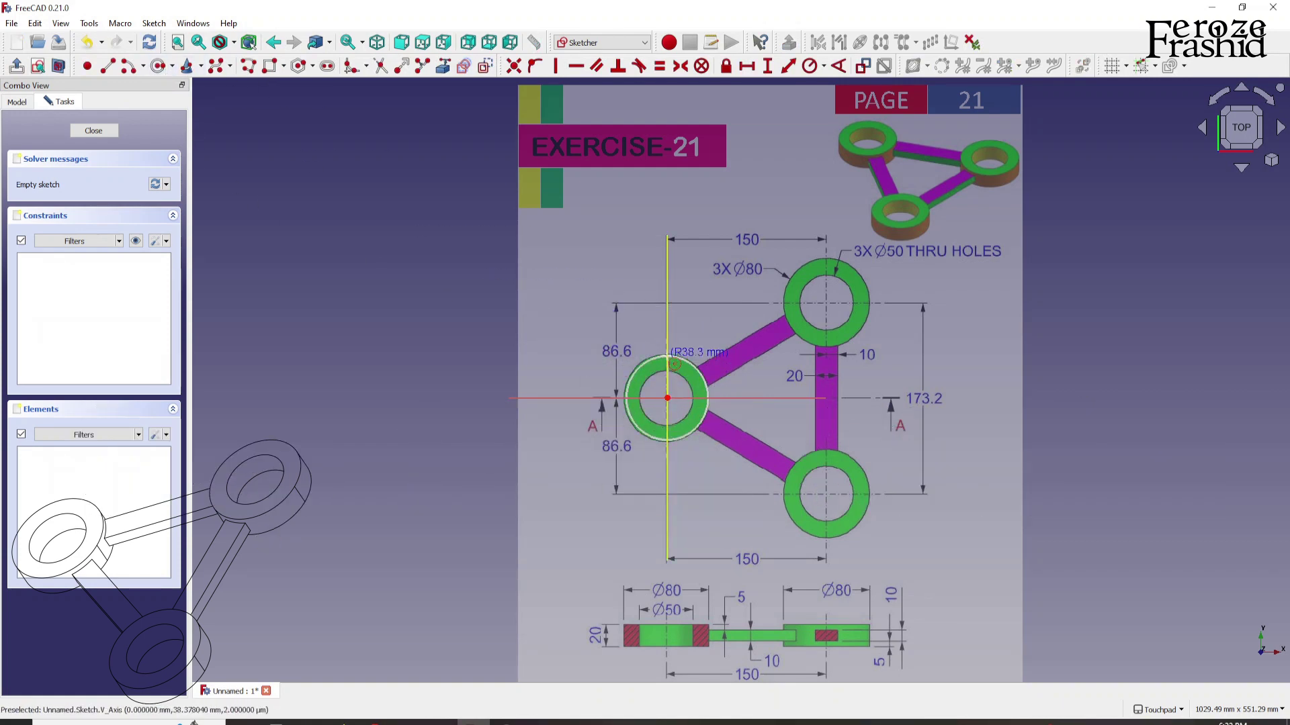
{"action": "left_click", "coordinate": [675, 358]}
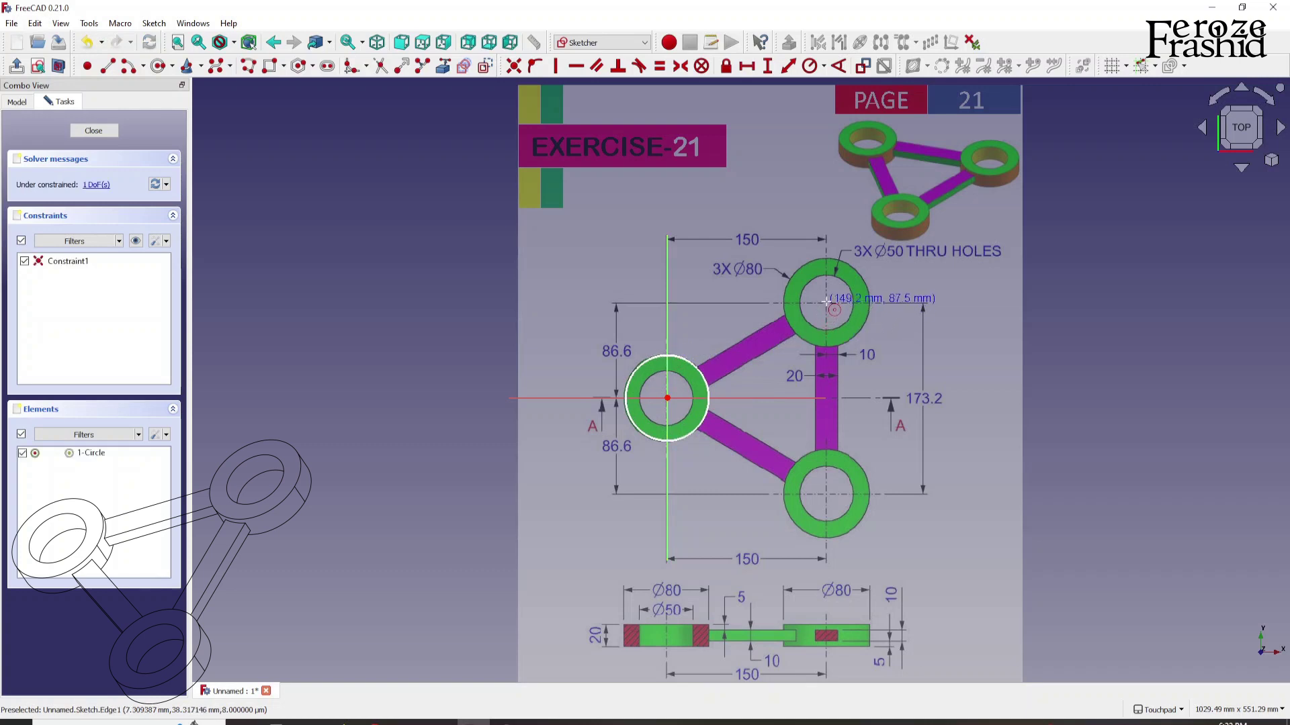
{"action": "left_click", "coordinate": [826, 301]}
{"action": "left_click", "coordinate": [840, 261]}
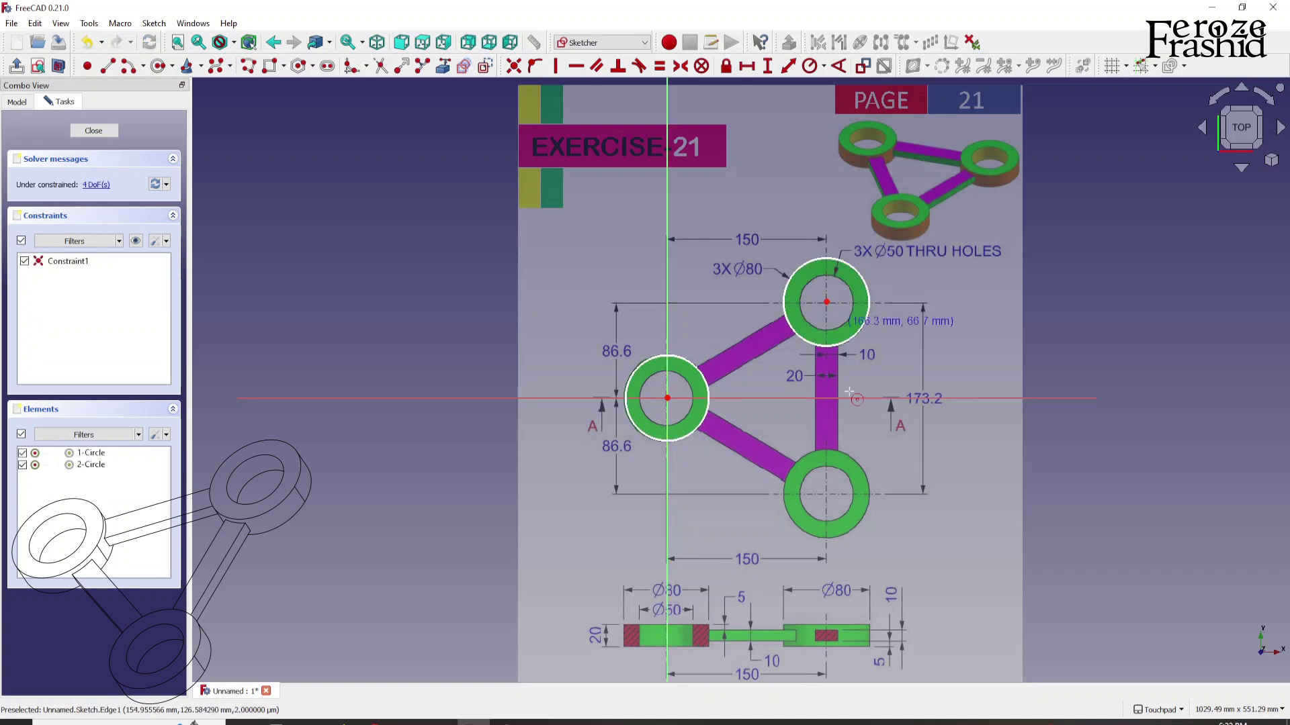
{"action": "left_click", "coordinate": [827, 495]}
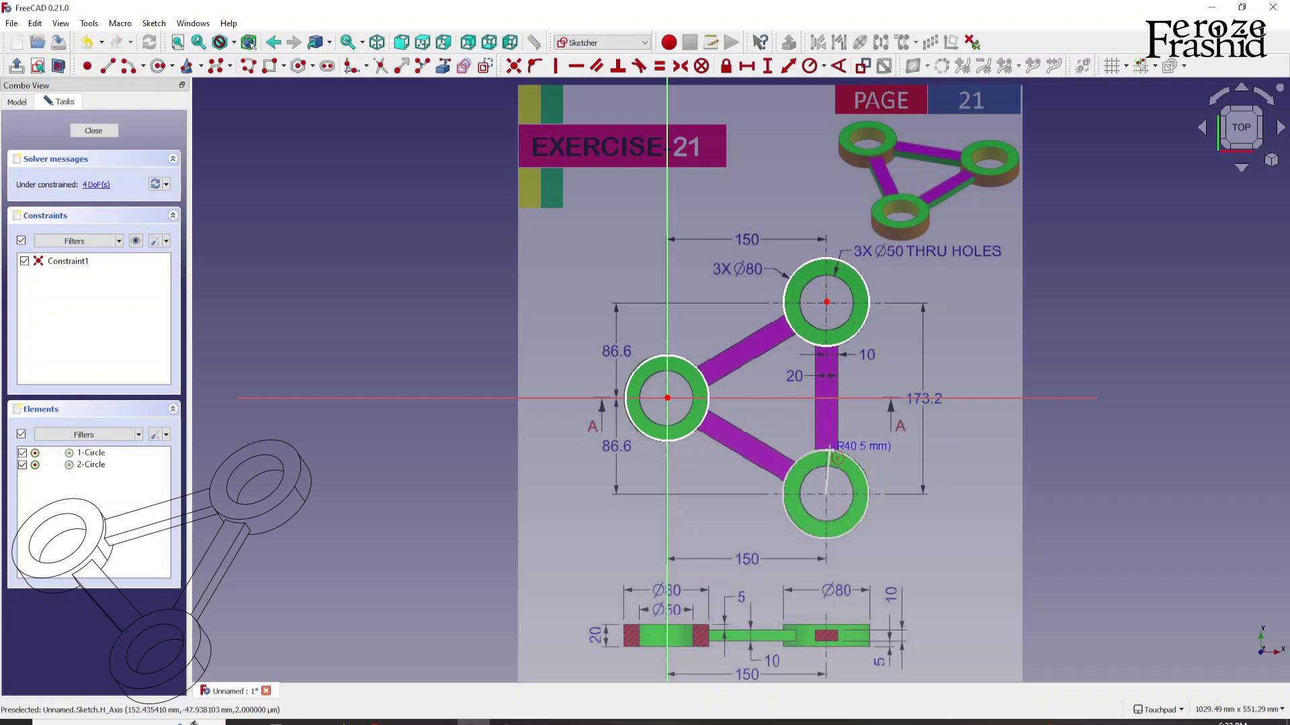
{"action": "left_click", "coordinate": [837, 458]}
{"action": "right_click", "coordinate": [837, 352]}
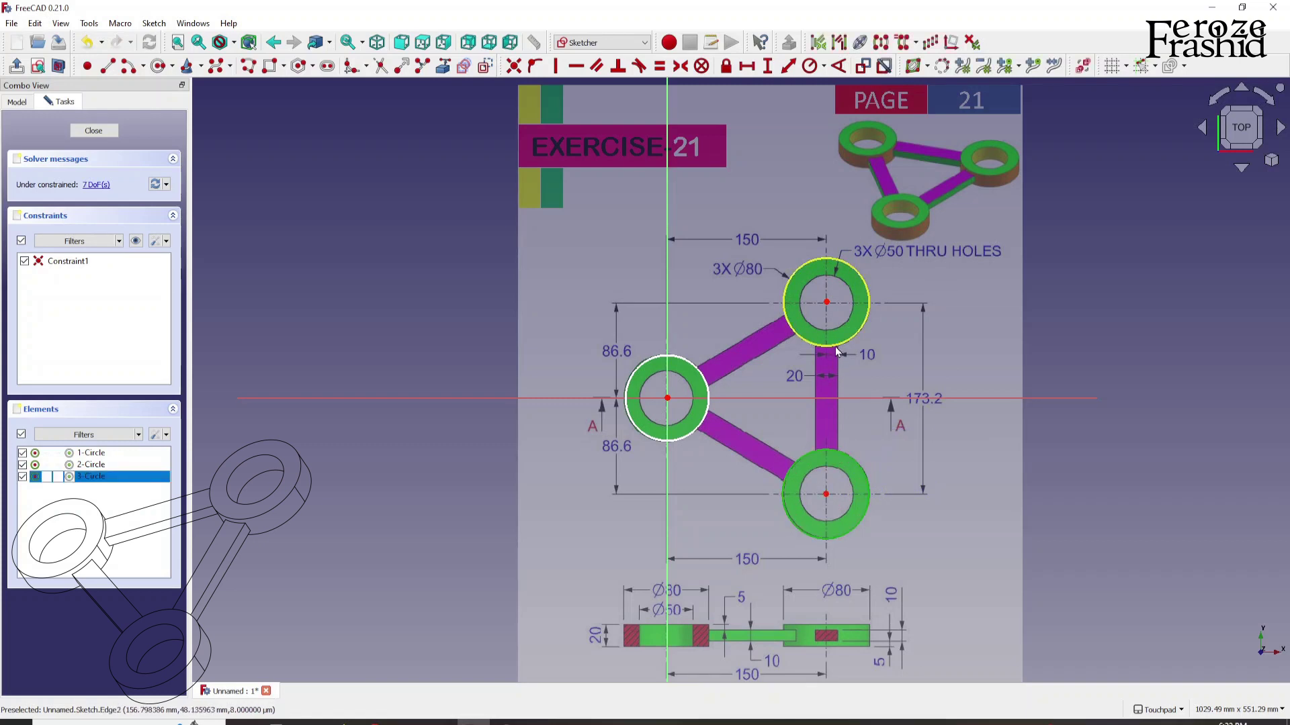
Give the selected circles one shared 40 mm radius
{"action": "left_click", "coordinate": [837, 352]}
{"action": "left_click", "coordinate": [704, 379]}
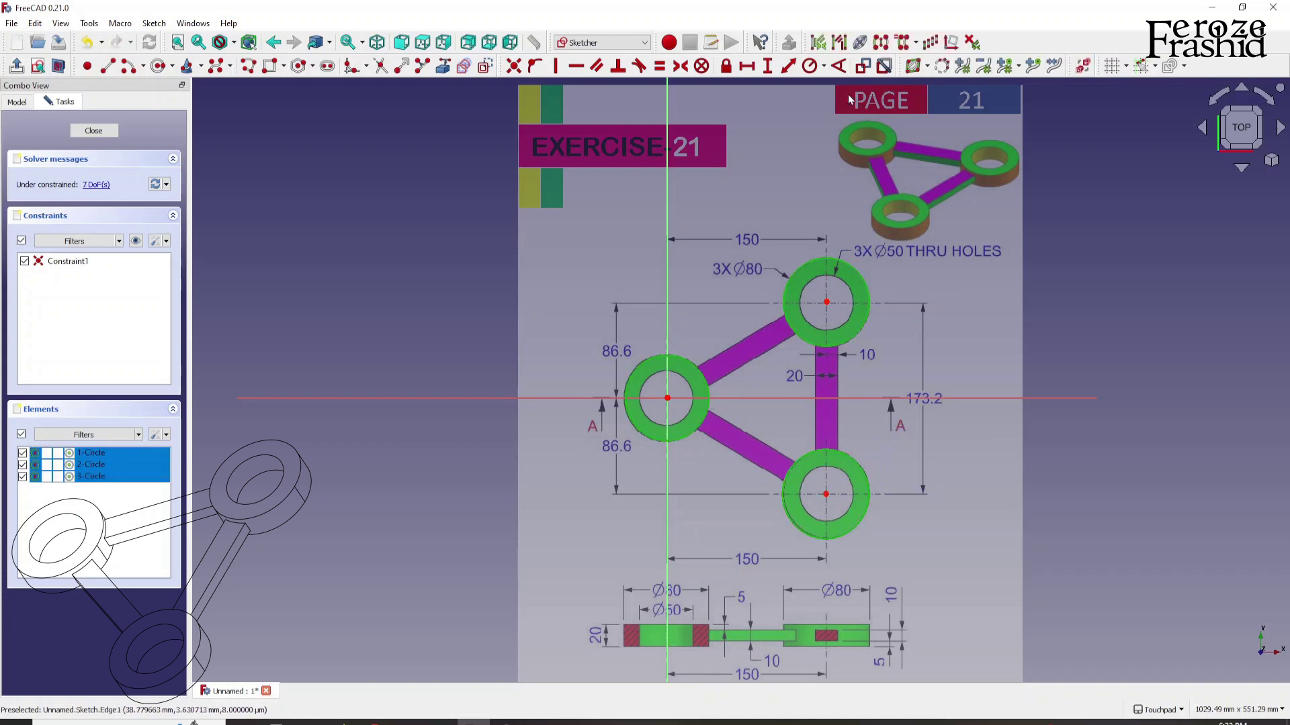
{"action": "left_click", "coordinate": [809, 65]}
{"action": "type", "text": "40"}
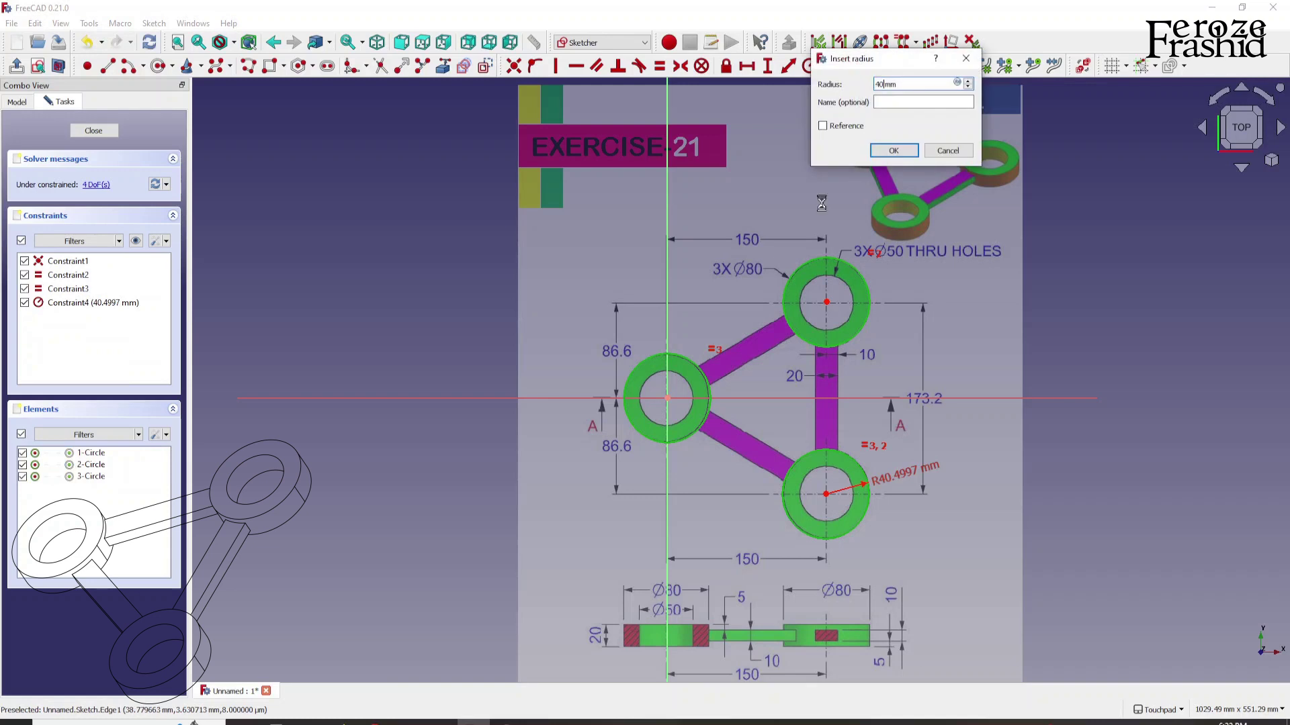
{"action": "key", "text": "Return"}
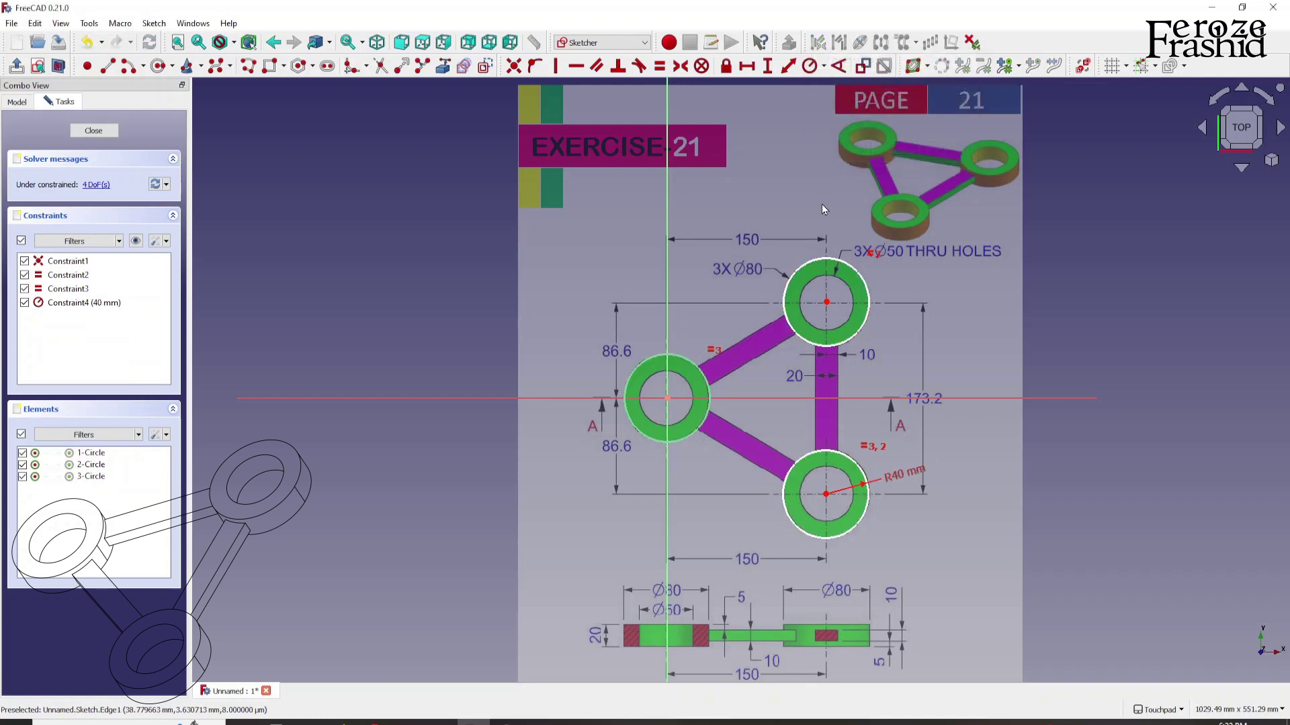
{"action": "left_click", "coordinate": [108, 66]}
Set a 173.2 mm vertical distance between the top and bottom circle centres
{"action": "right_click", "coordinate": [677, 395]}
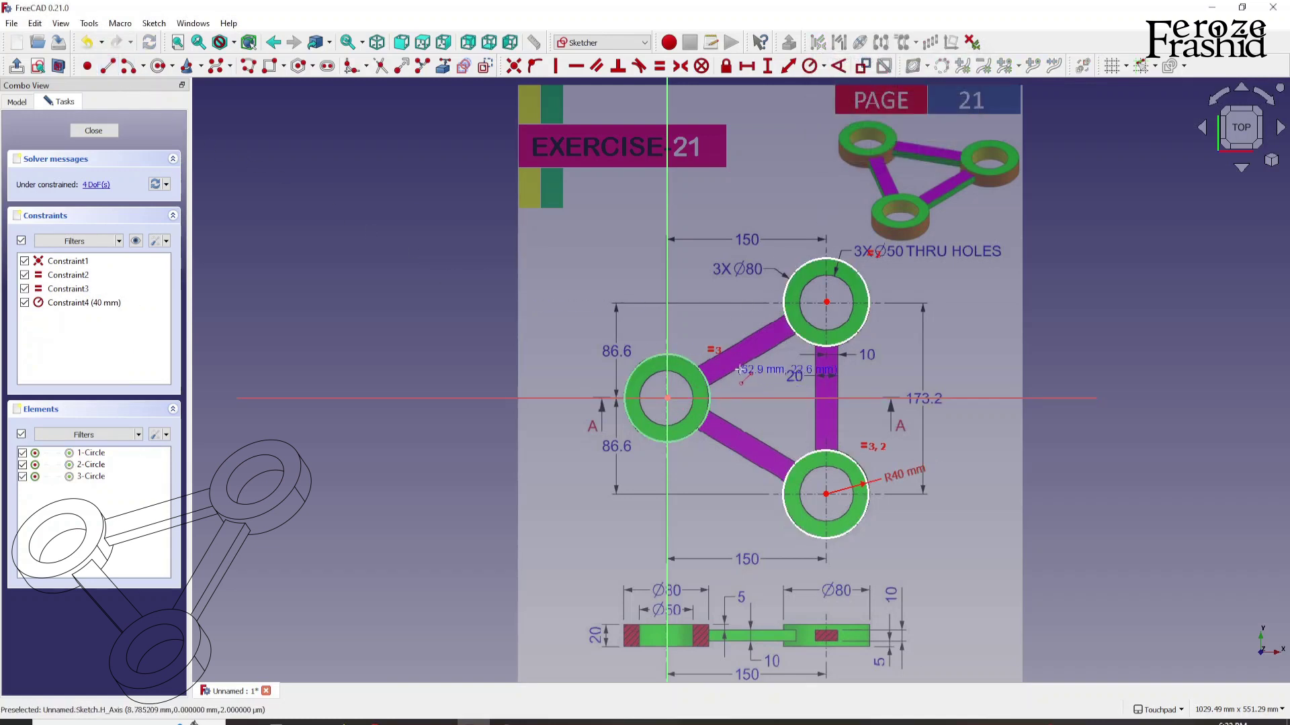
{"action": "left_click", "coordinate": [827, 304]}
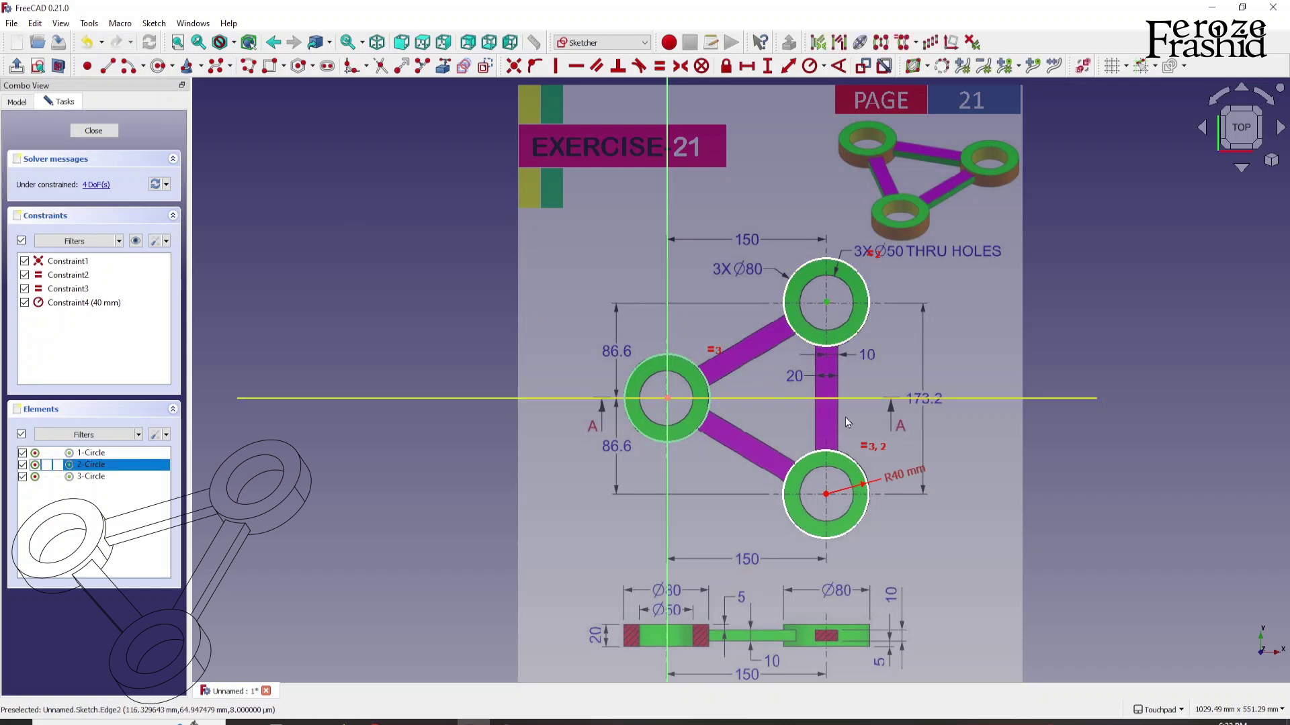
{"action": "left_click", "coordinate": [836, 497]}
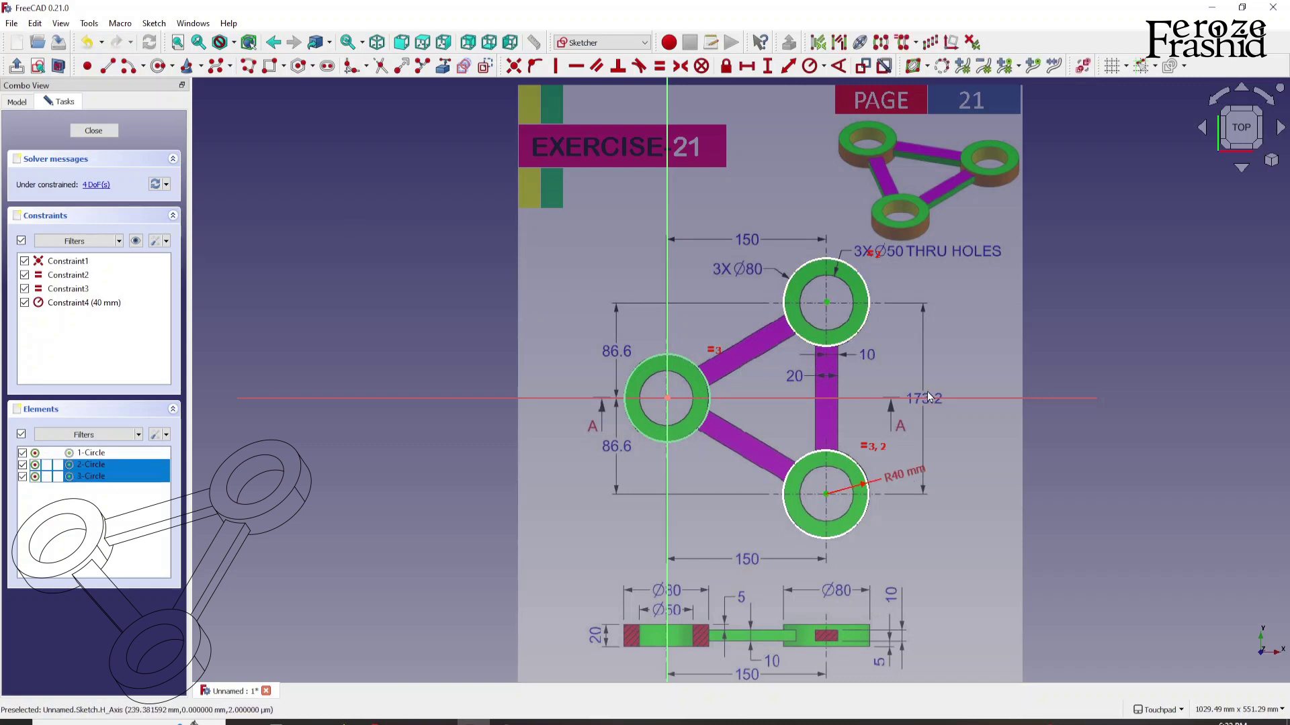
{"action": "left_click", "coordinate": [768, 66]}
{"action": "type", "text": "173"}
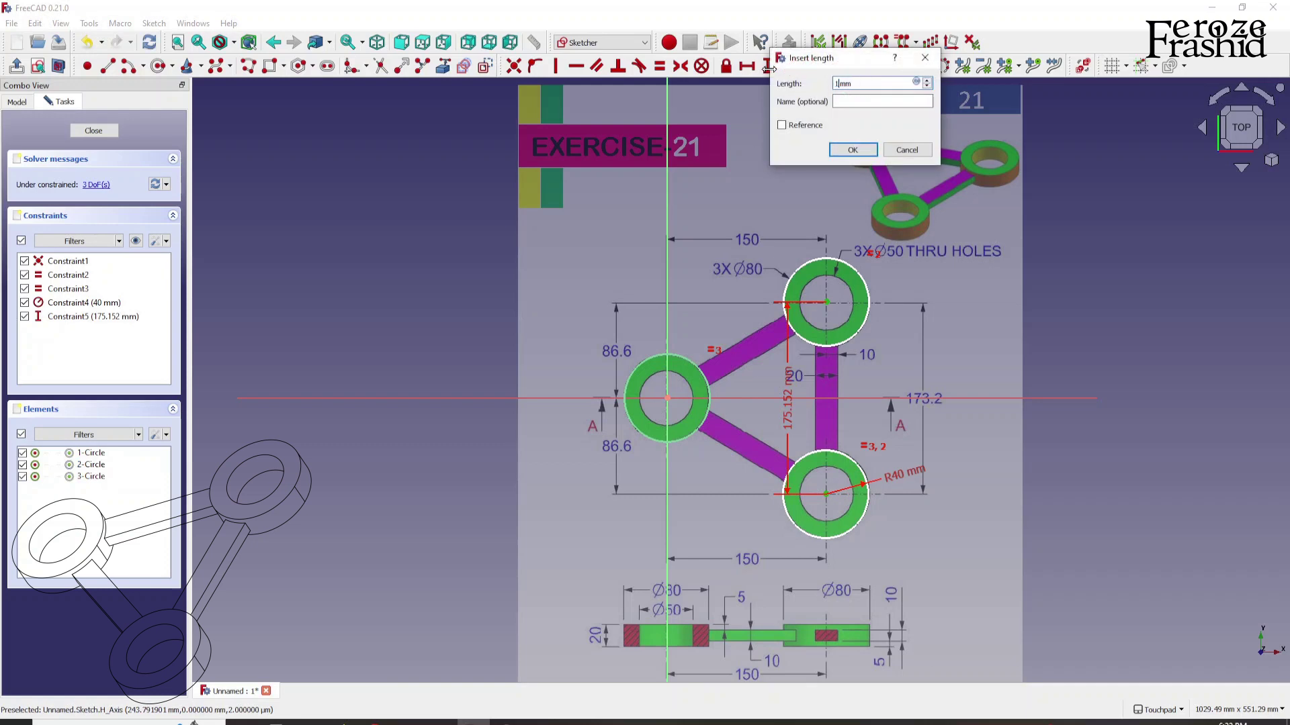
{"action": "type", "text": ".2"}
{"action": "key", "text": "Return"}
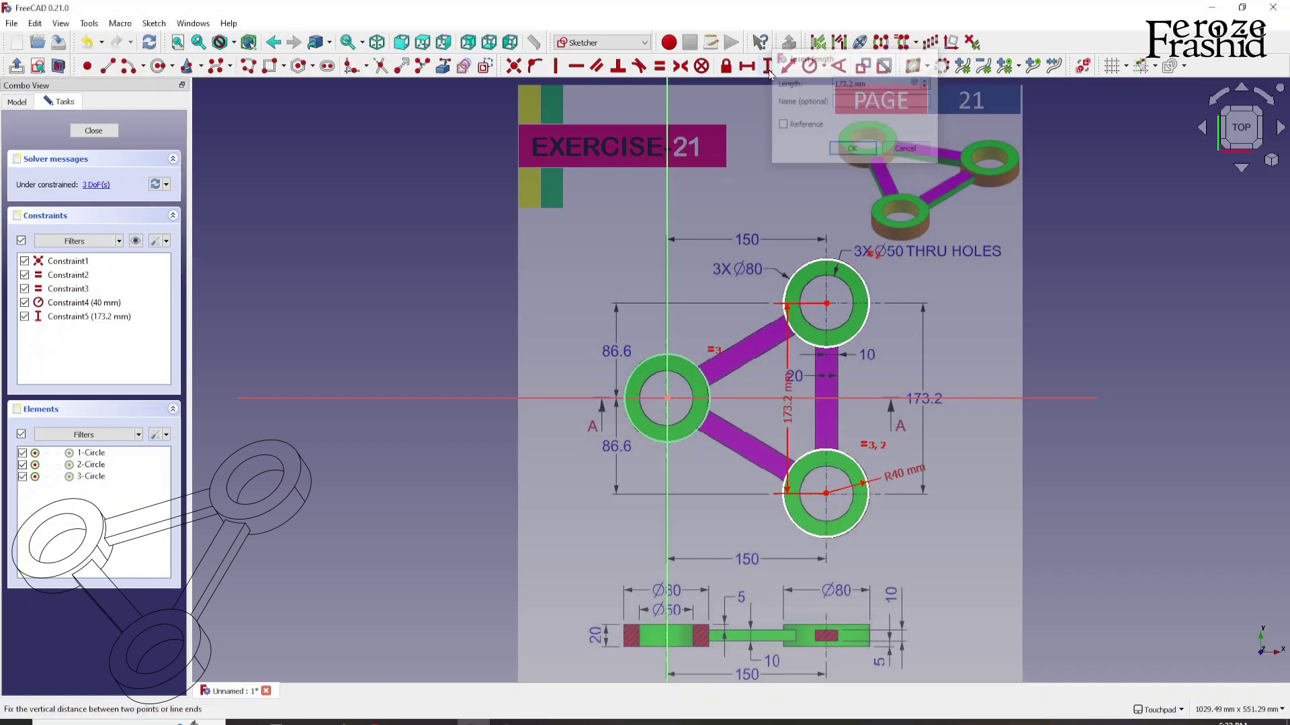
Make the top and bottom circle centres symmetric about the horizontal axis
{"action": "left_click", "coordinate": [825, 304]}
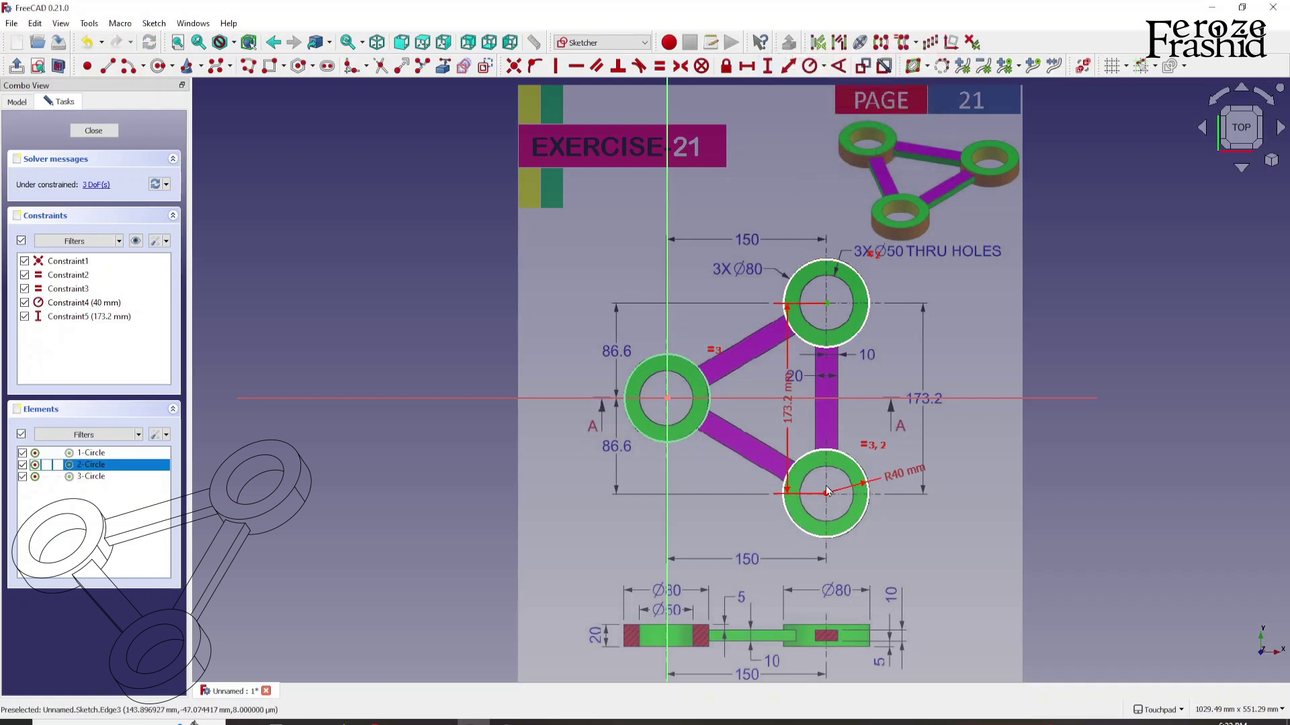
{"action": "left_click", "coordinate": [826, 494]}
{"action": "left_click", "coordinate": [869, 399]}
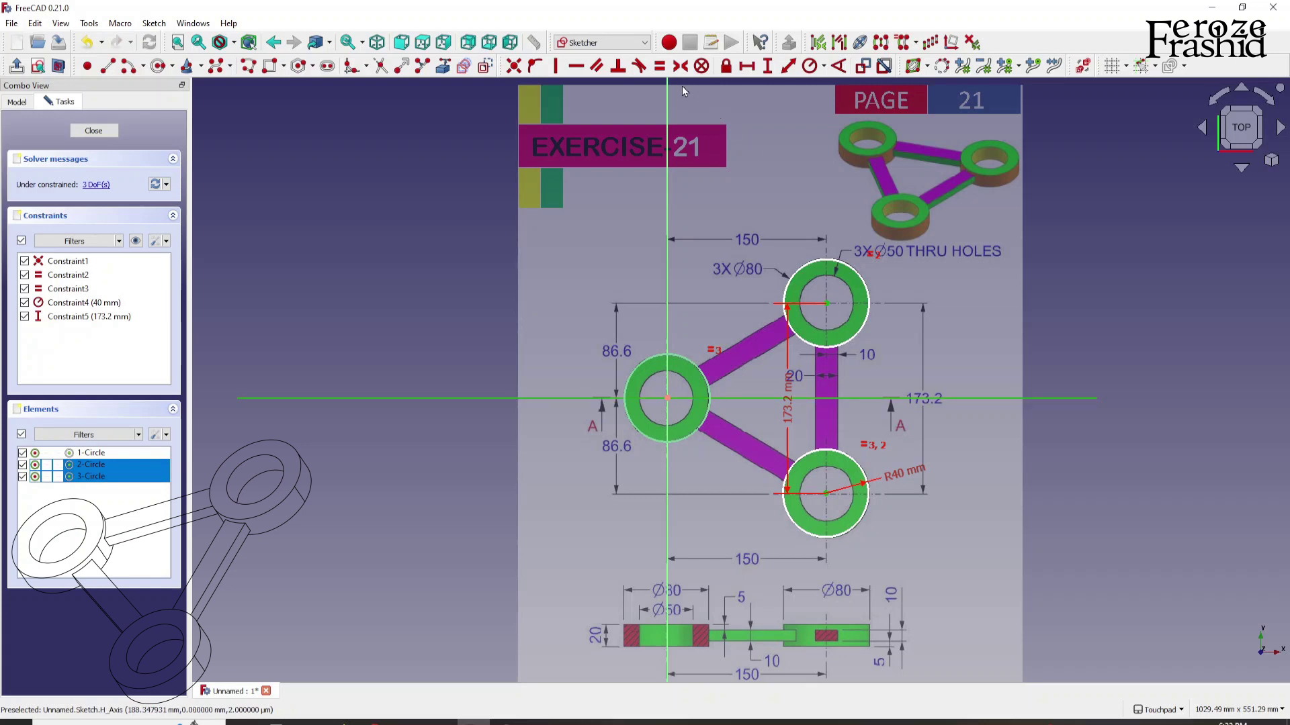
{"action": "left_click", "coordinate": [681, 66]}
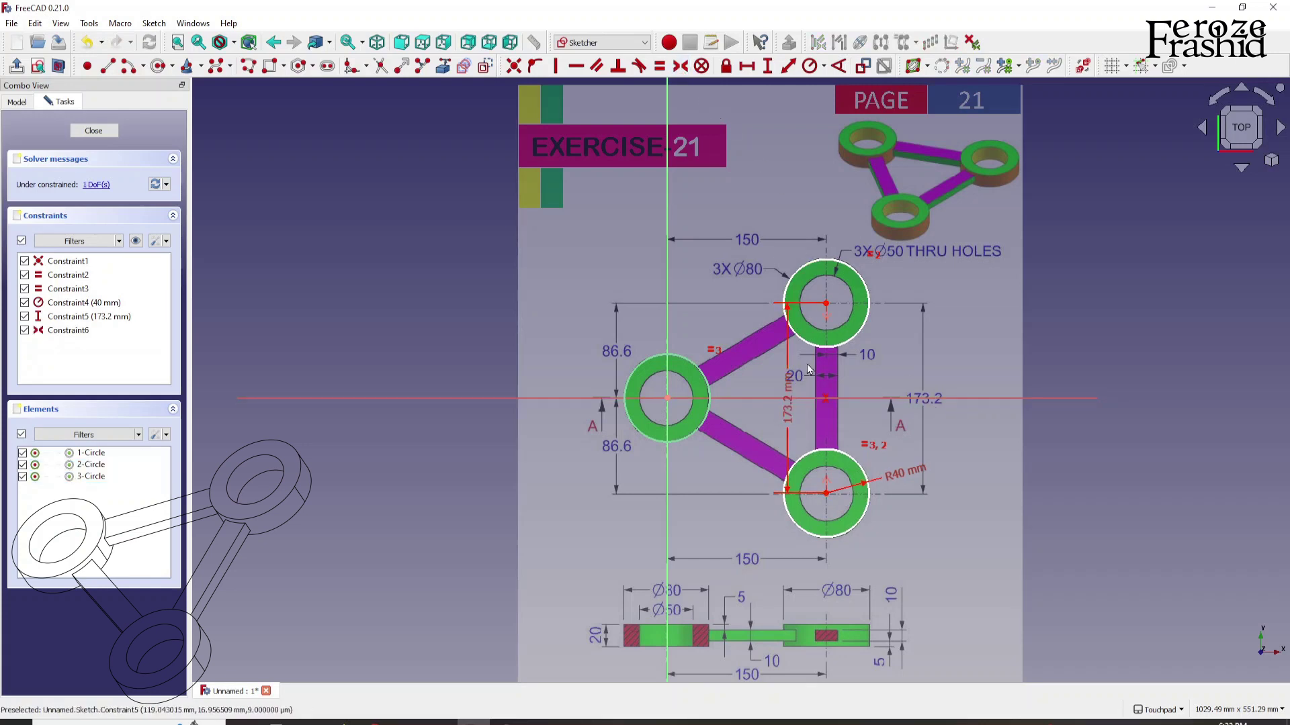
Set a 150 mm horizontal distance between the left and top circle centres
{"action": "left_click", "coordinate": [826, 306]}
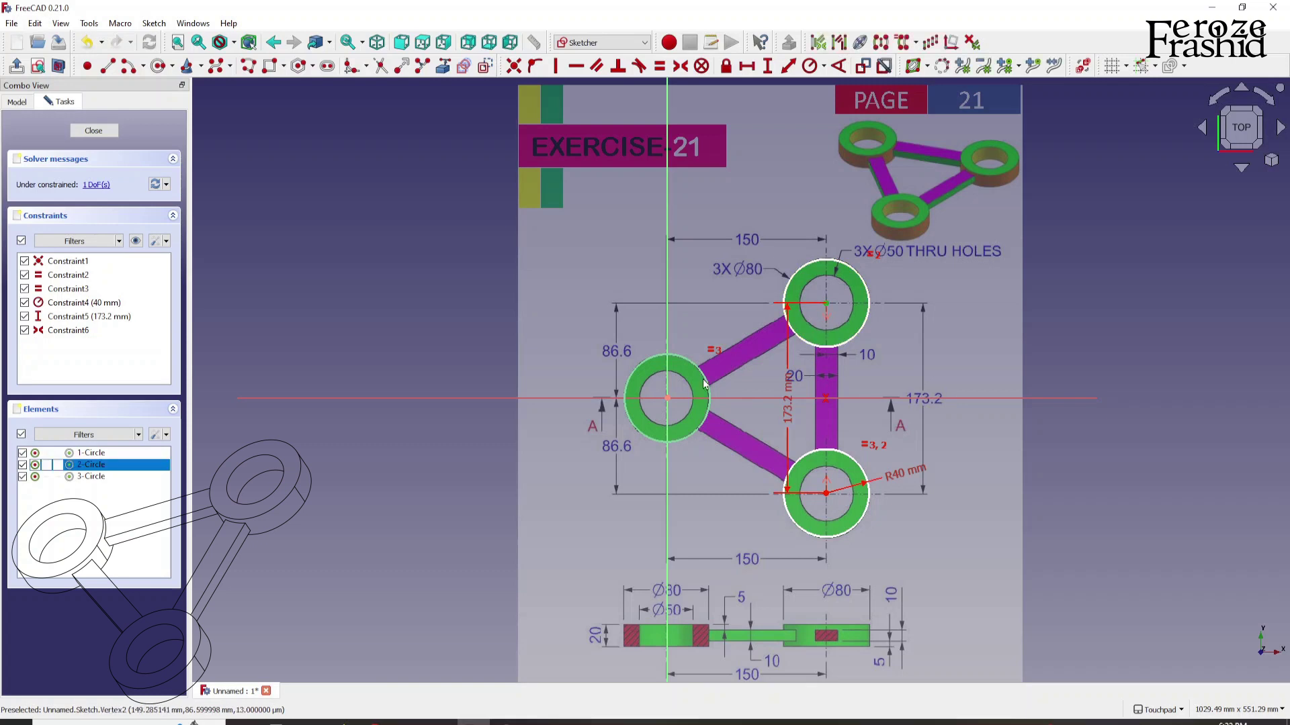
{"action": "left_click", "coordinate": [667, 398], "text": "ctrl"}
{"action": "left_click", "coordinate": [746, 66]}
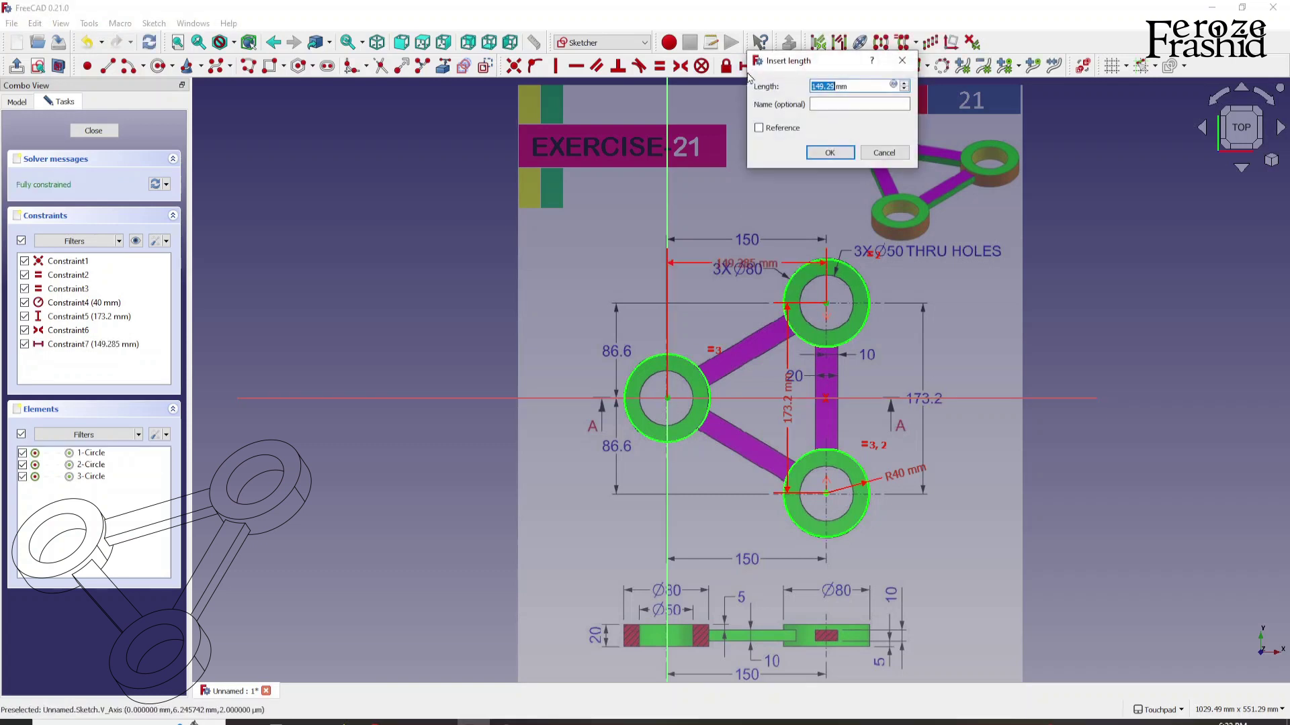
{"action": "type", "text": "150"}
{"action": "key", "text": "Return"}
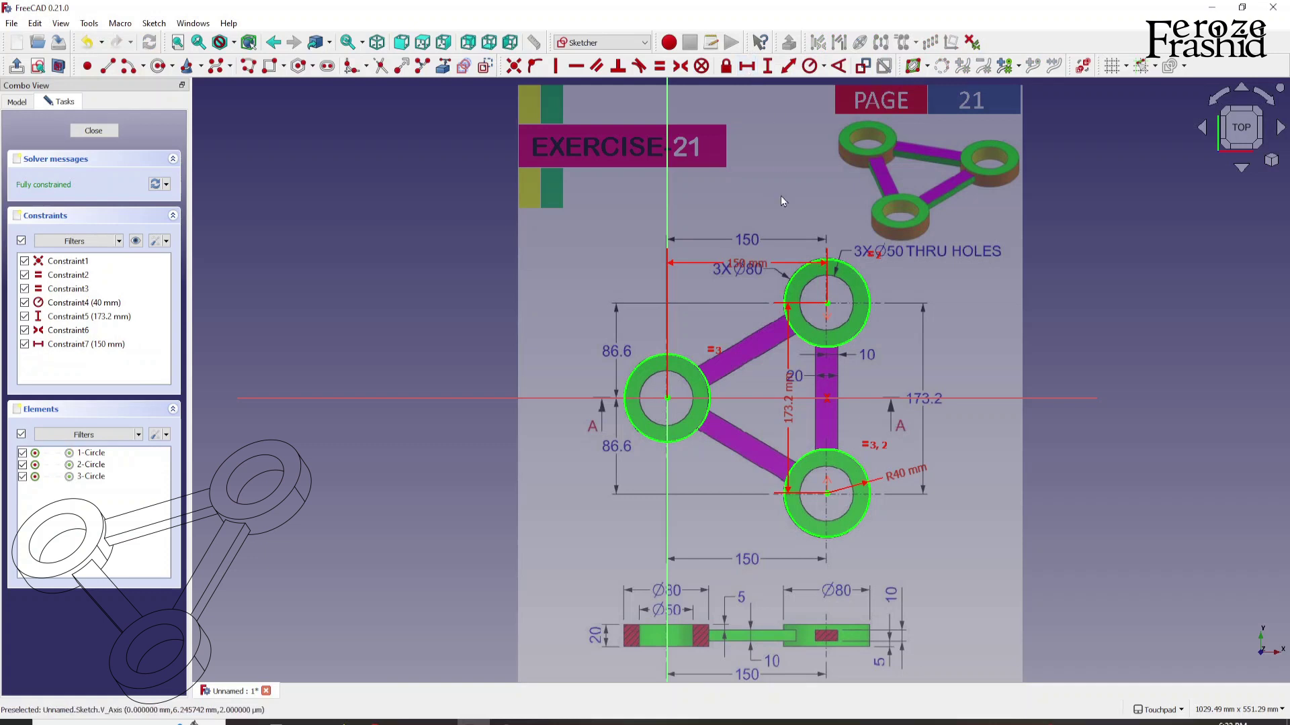
{"action": "left_click", "coordinate": [94, 130]}
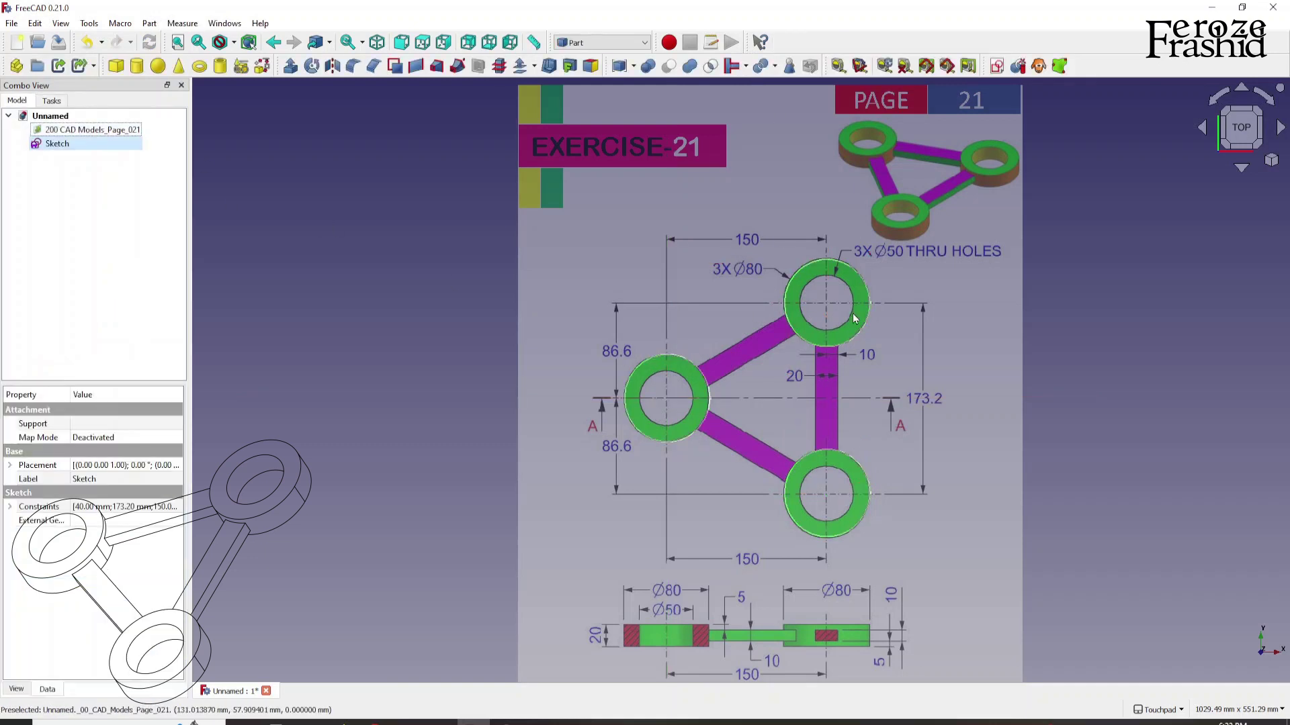
Rename the three-circle sketch to Step1Circle in the model tree
{"action": "left_click", "coordinate": [76, 146]}
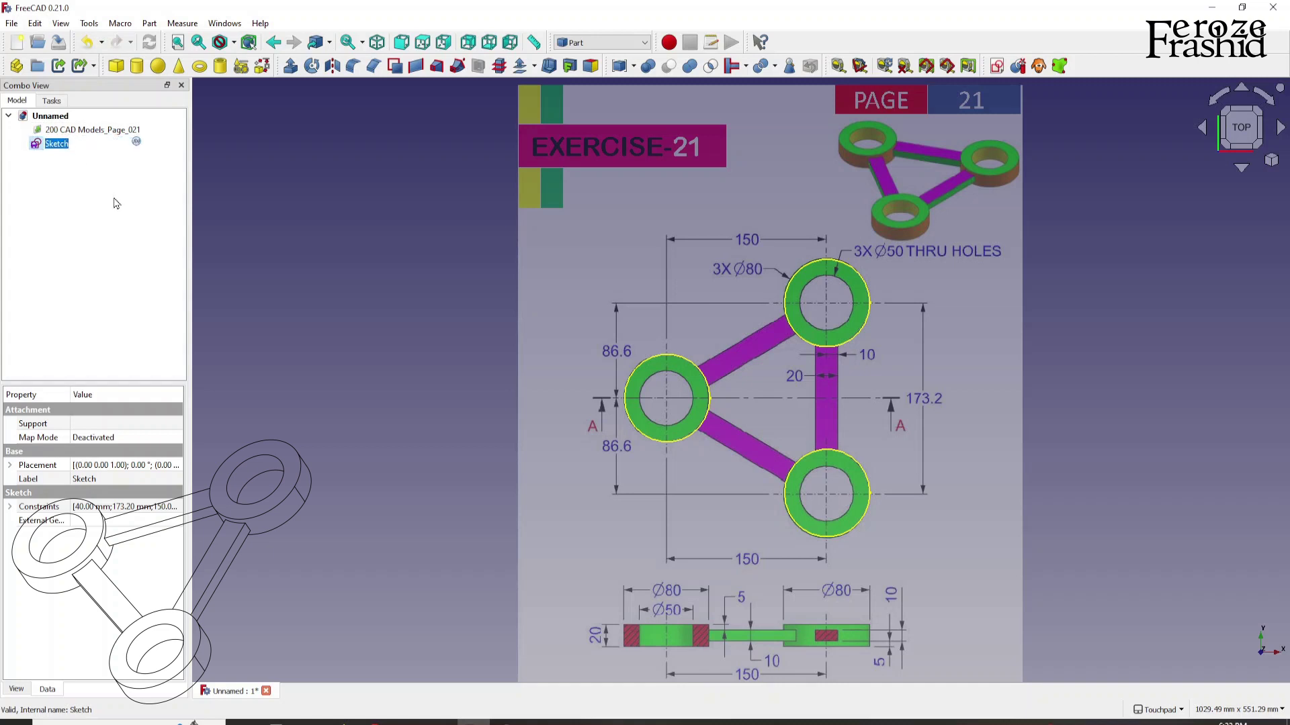
{"action": "type", "text": "Step1"}
{"action": "key", "text": "Return"}
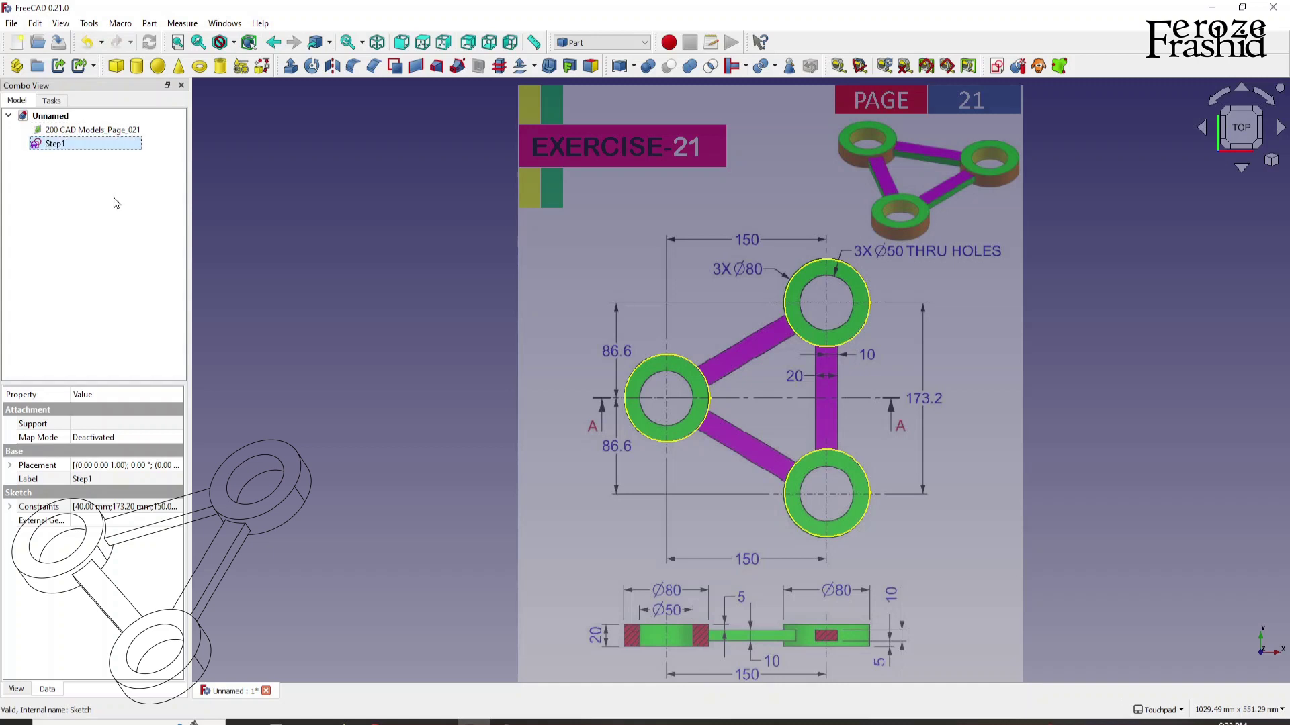
{"action": "left_click", "coordinate": [71, 146]}
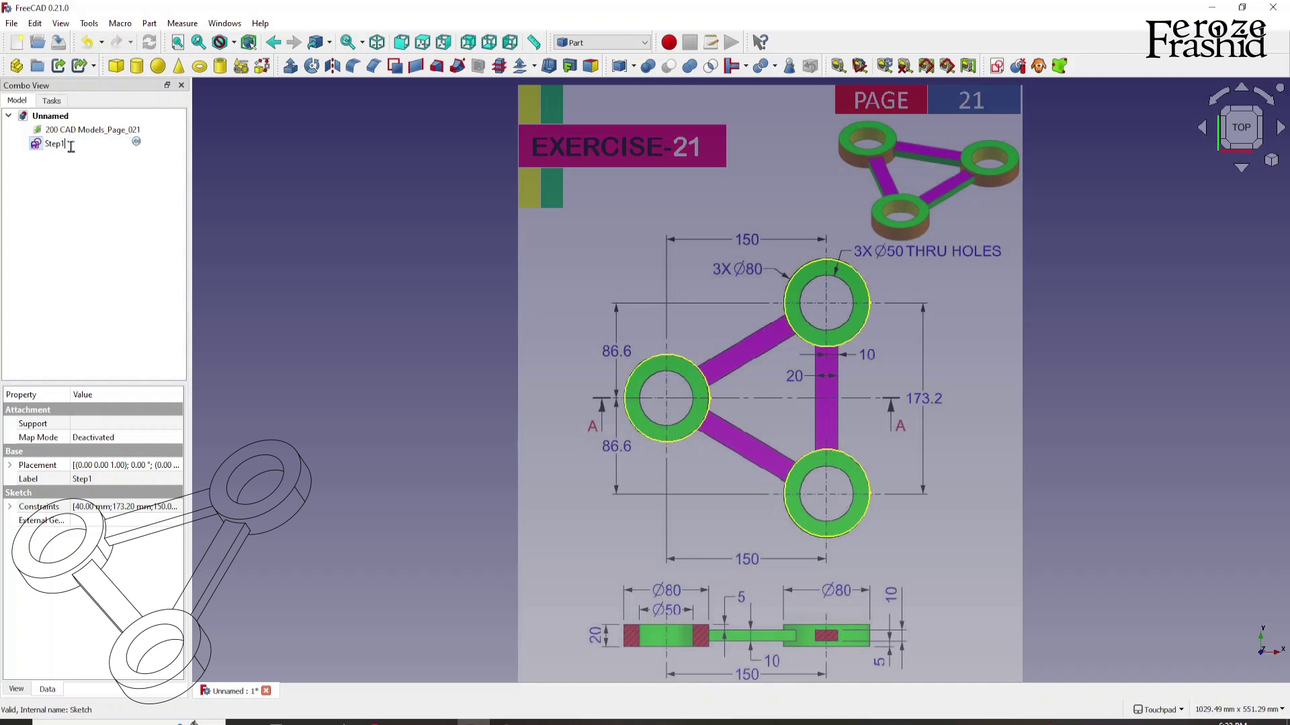
{"action": "type", "text": "Circle"}
{"action": "key", "text": "Return"}
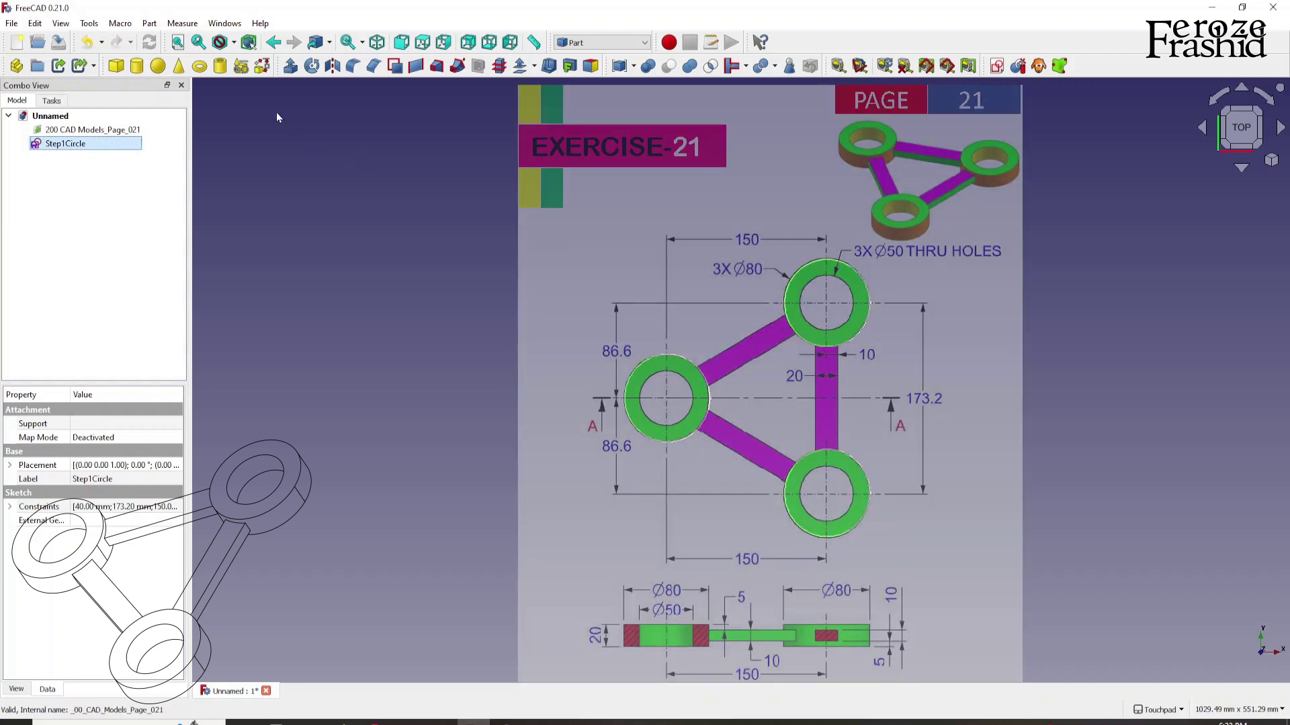
Extrude Step1Circle 20 mm symmetrically into three solid discs and orbit to view them in 3D
{"action": "left_click", "coordinate": [286, 70]}
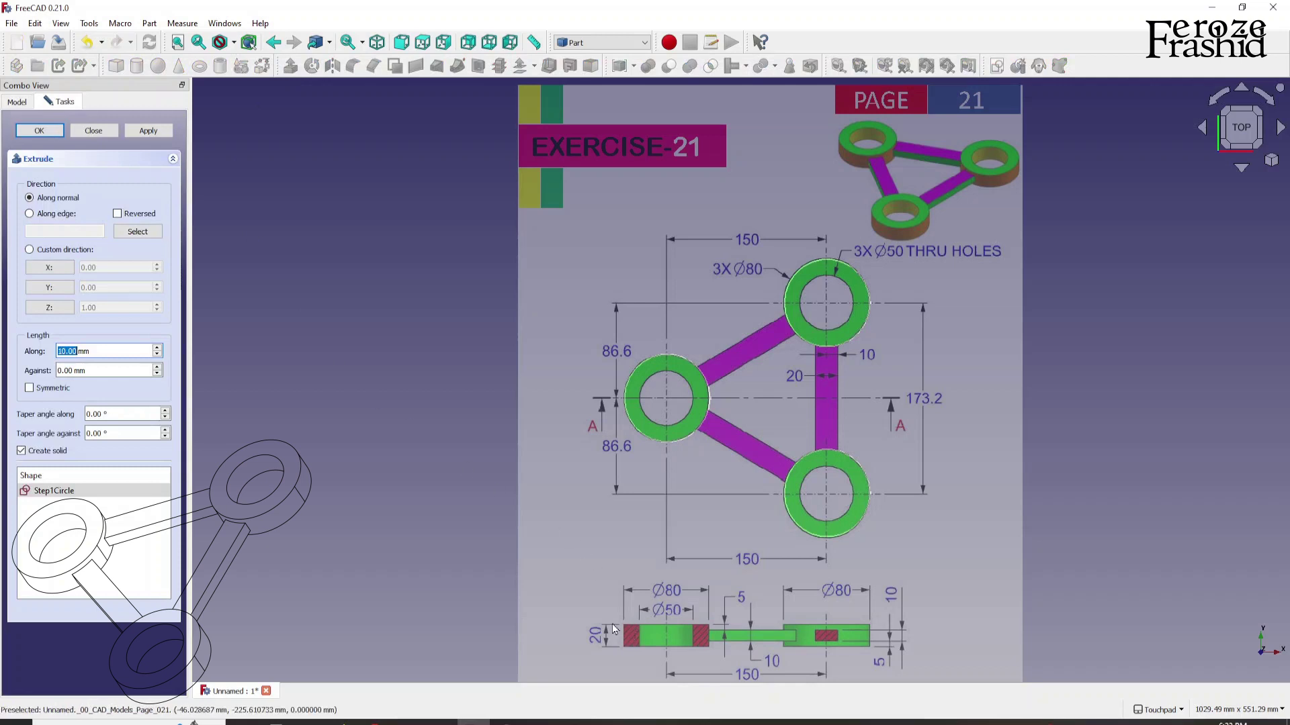
{"action": "type", "text": "20"}
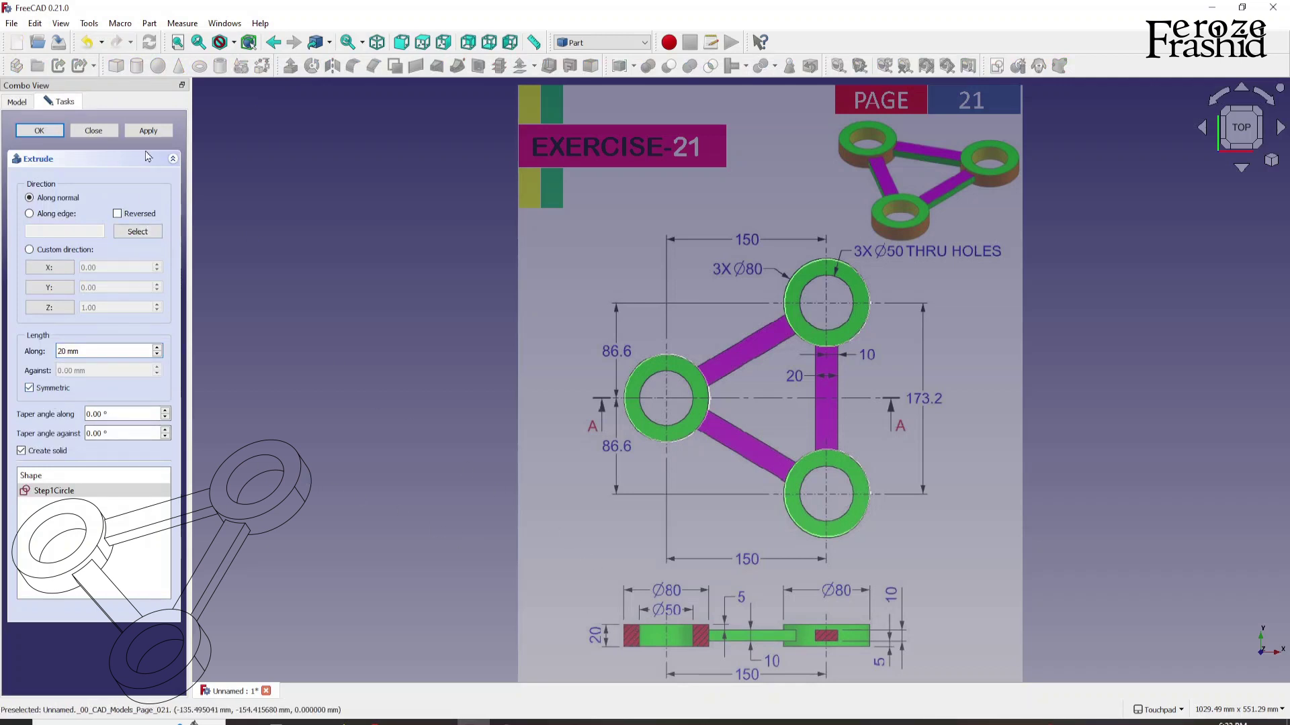
{"action": "left_click", "coordinate": [145, 131]}
{"action": "left_click", "coordinate": [110, 134]}
{"action": "middle_click_drag", "start_coordinate": [768, 473], "coordinate": [567, 380]}
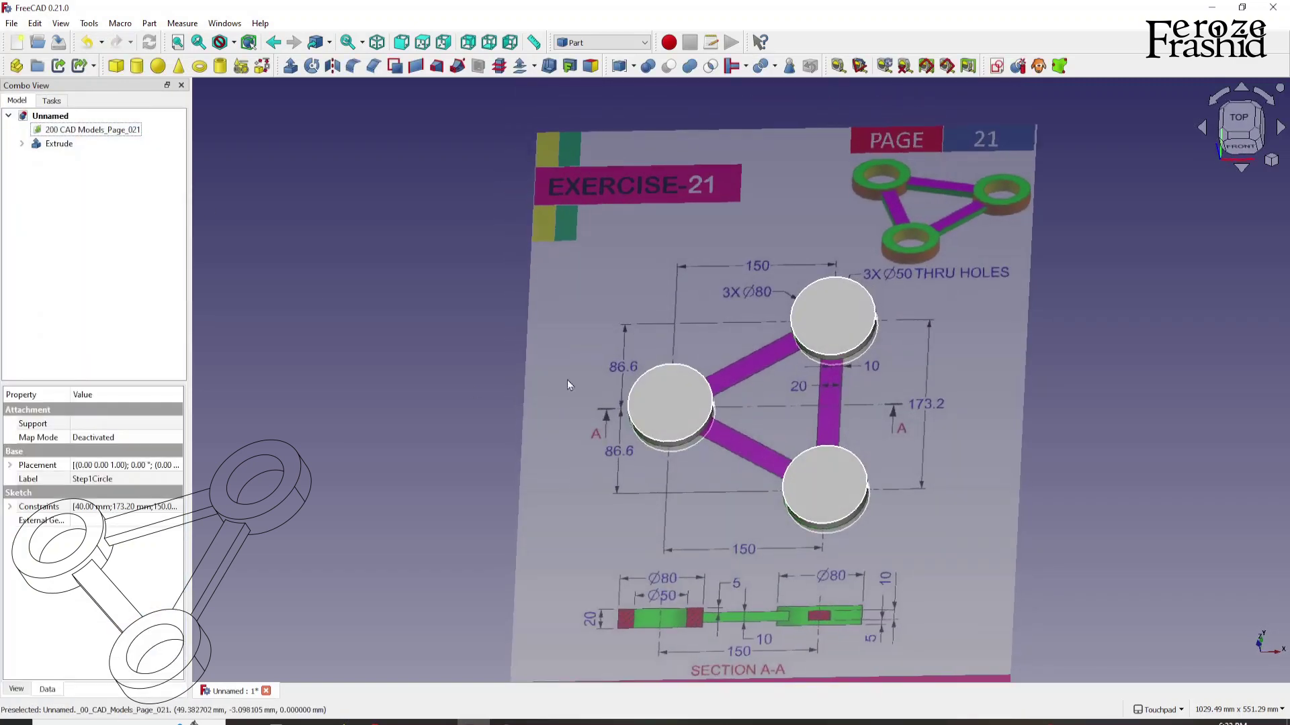
{"action": "left_click", "coordinate": [85, 174]}
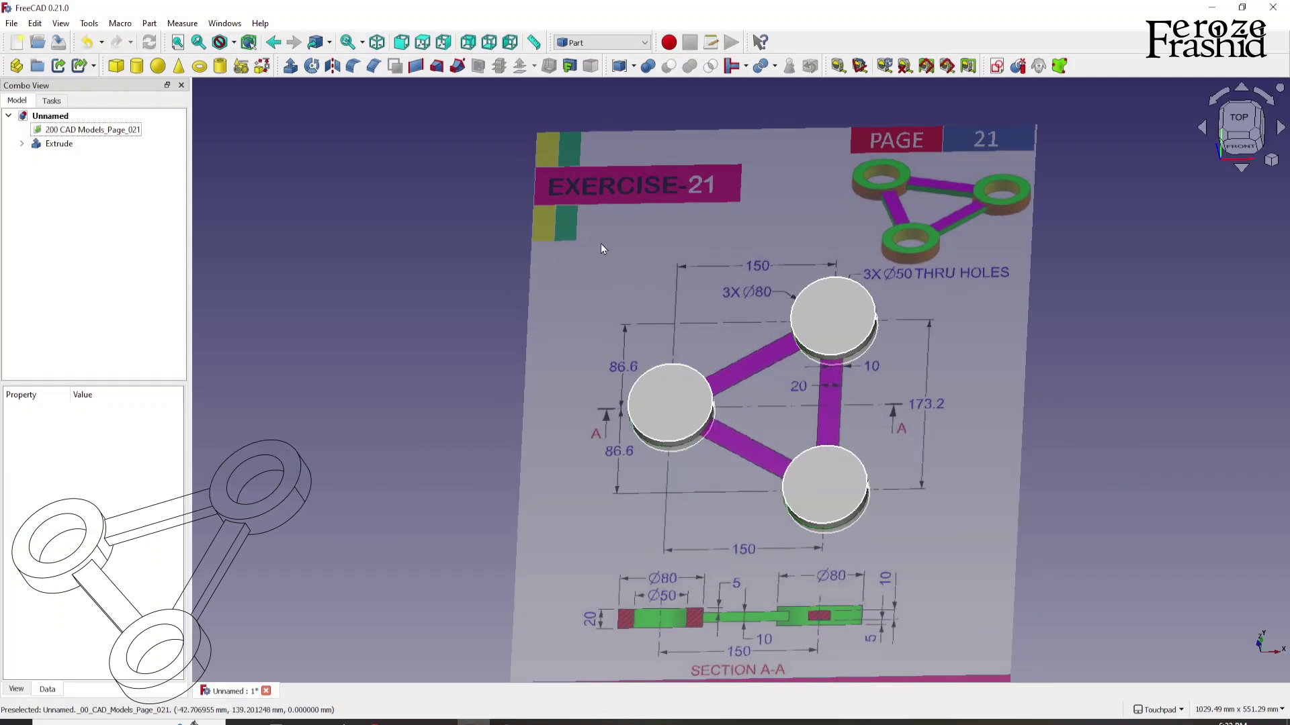
{"action": "left_click", "coordinate": [22, 143]}
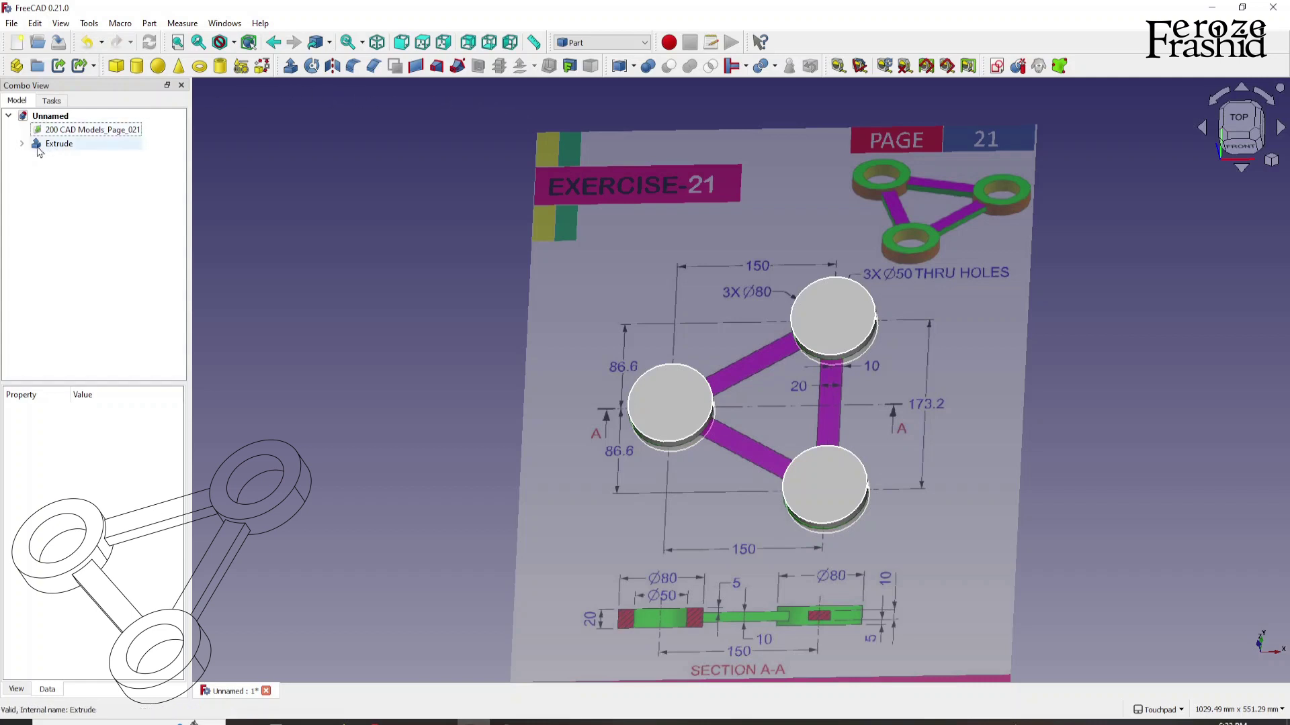
Duplicate the Step1Circle sketch, producing the copy Step1Circle001
{"action": "left_click", "coordinate": [78, 157]}
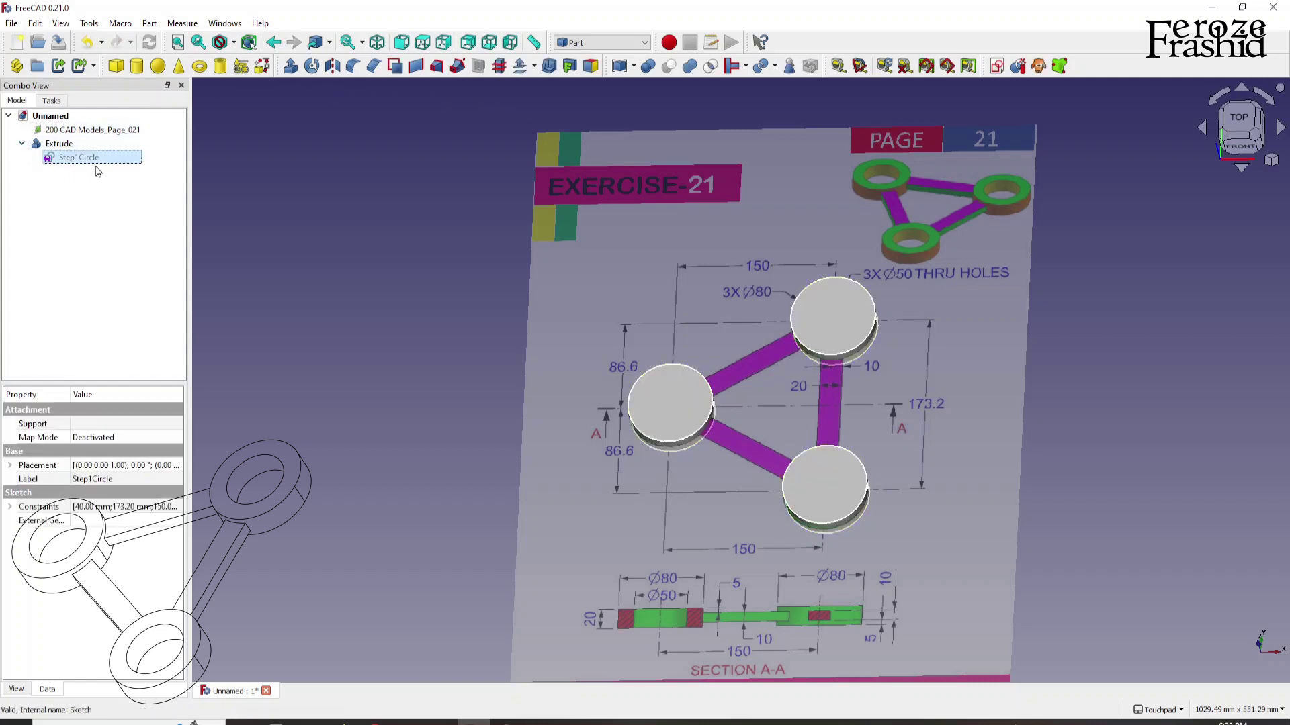
{"action": "key", "text": "ctrl+c"}
{"action": "key", "text": "ctrl+v"}
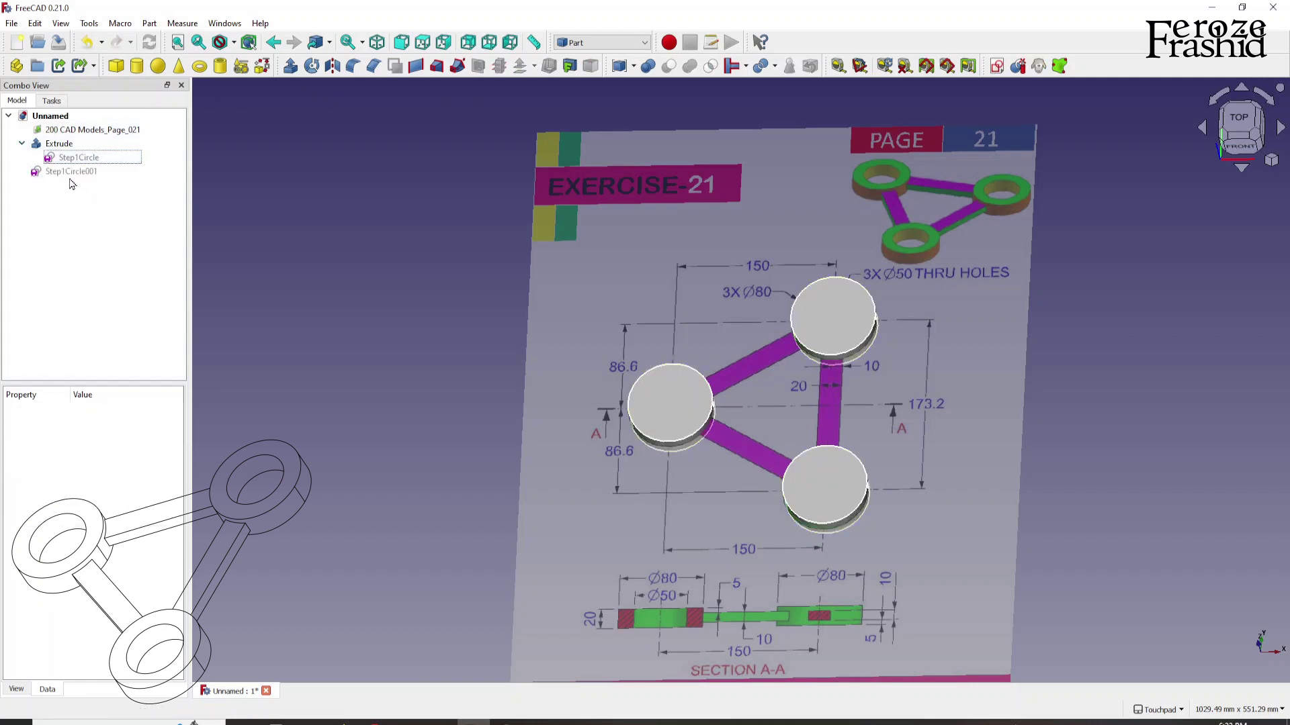
{"action": "left_click", "coordinate": [85, 161]}
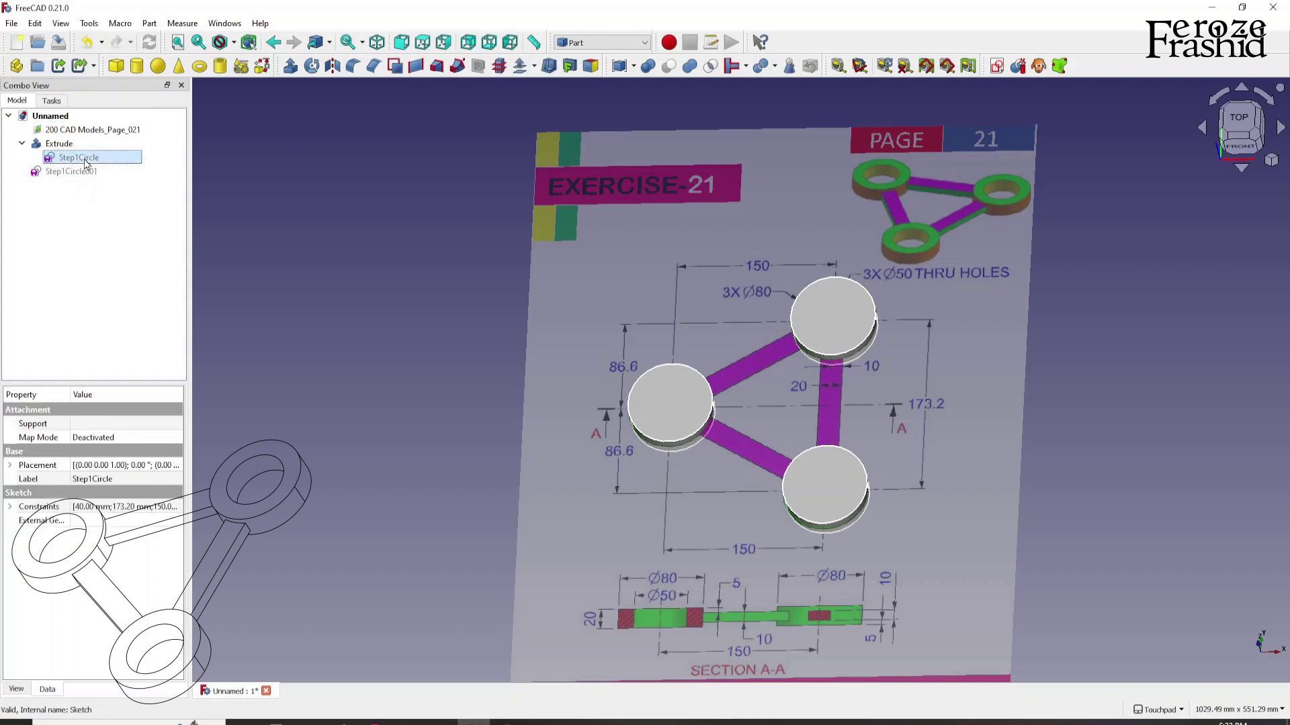
{"action": "left_click", "coordinate": [80, 174]}
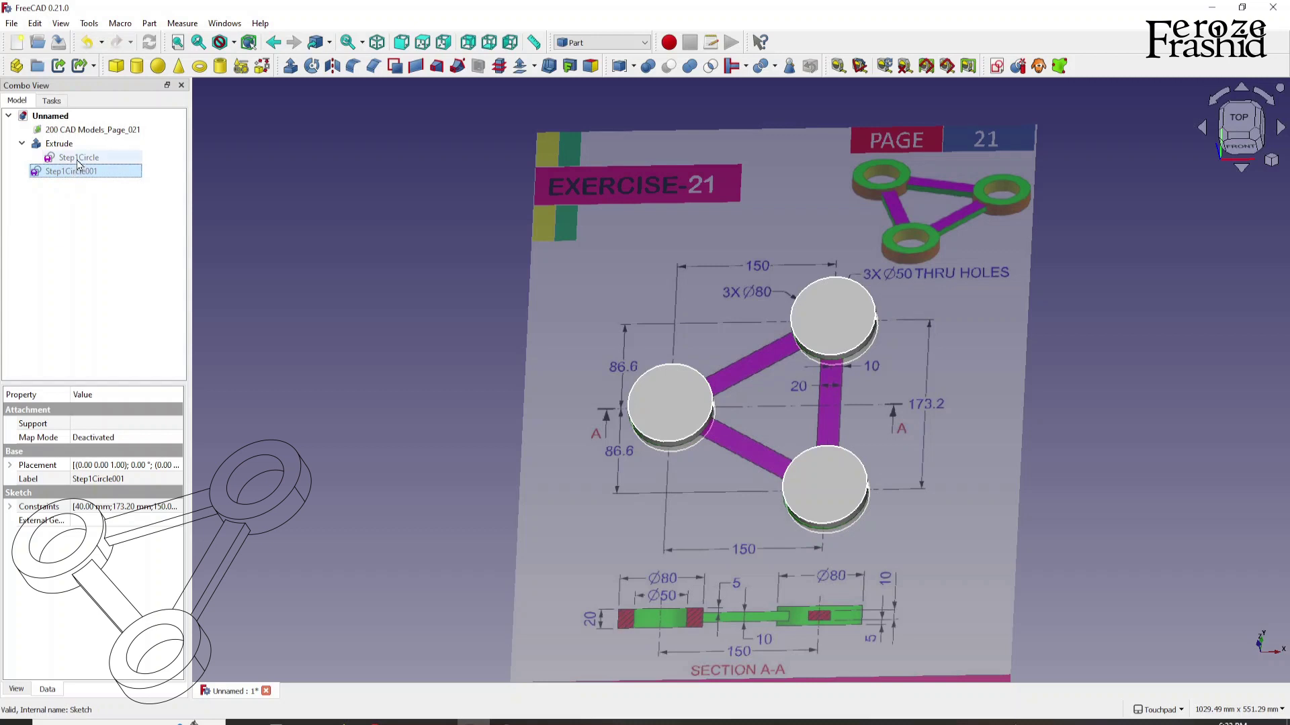
{"action": "left_click", "coordinate": [80, 161]}
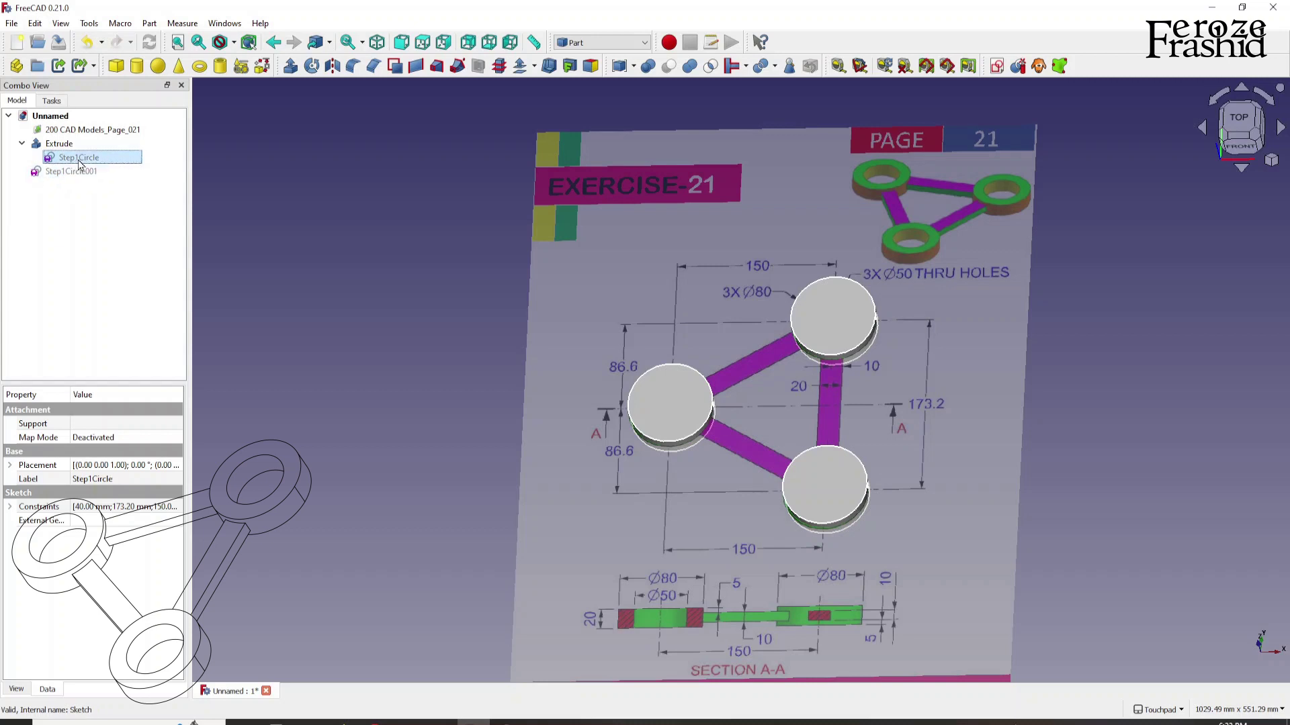
{"action": "right_click", "coordinate": [80, 165]}
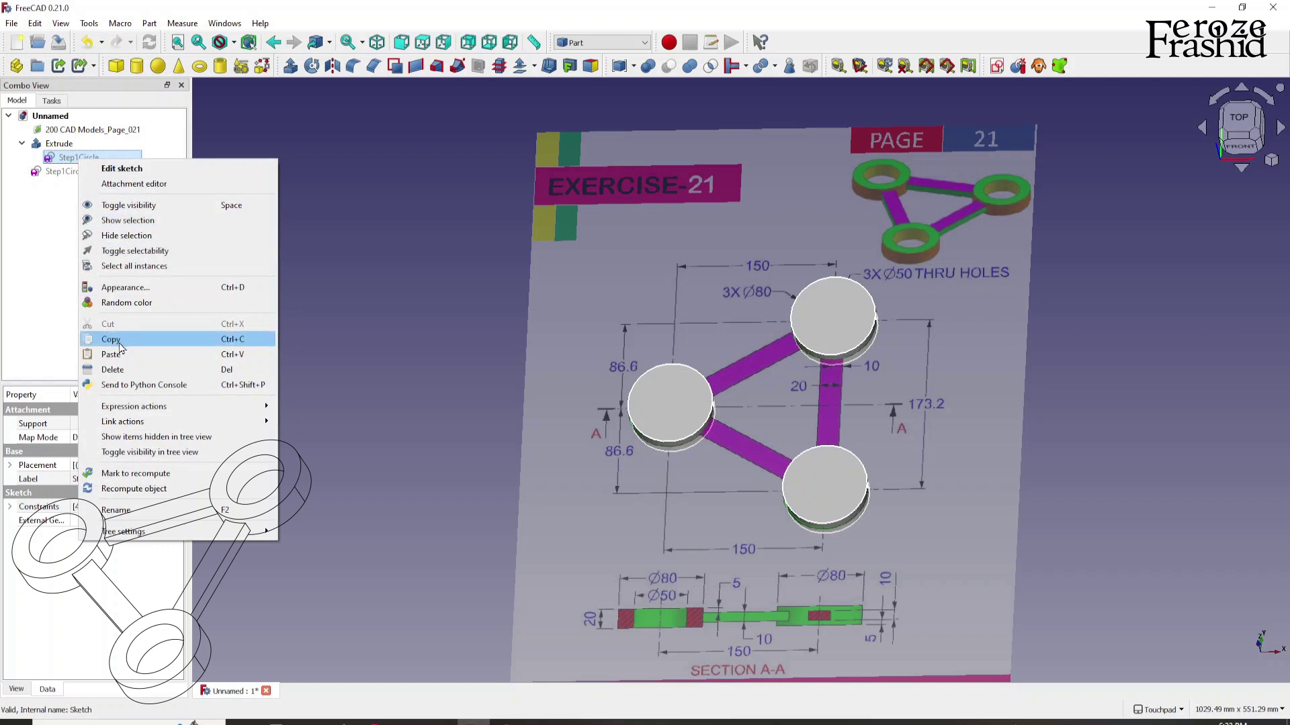
{"action": "left_click", "coordinate": [111, 340]}
{"action": "left_click", "coordinate": [74, 173]}
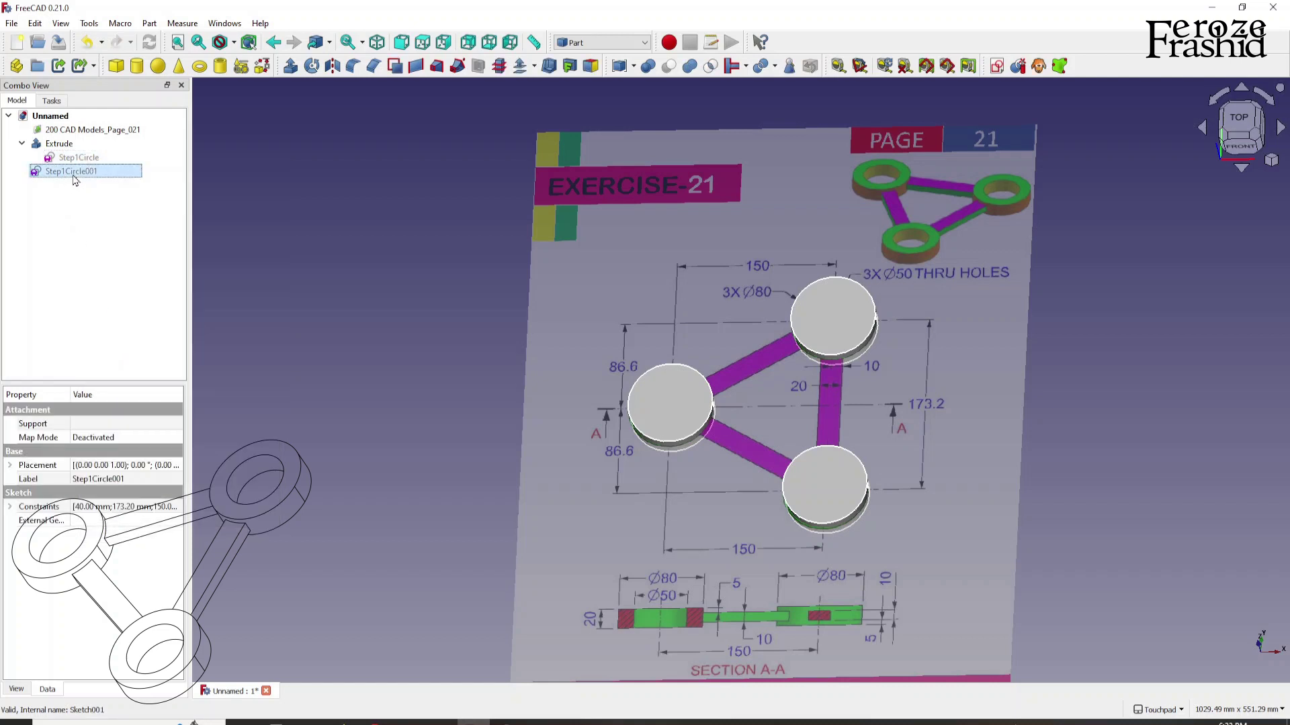
Rename the copied sketch Step1Circle001 to Step2Triangle
{"action": "left_click", "coordinate": [74, 173]}
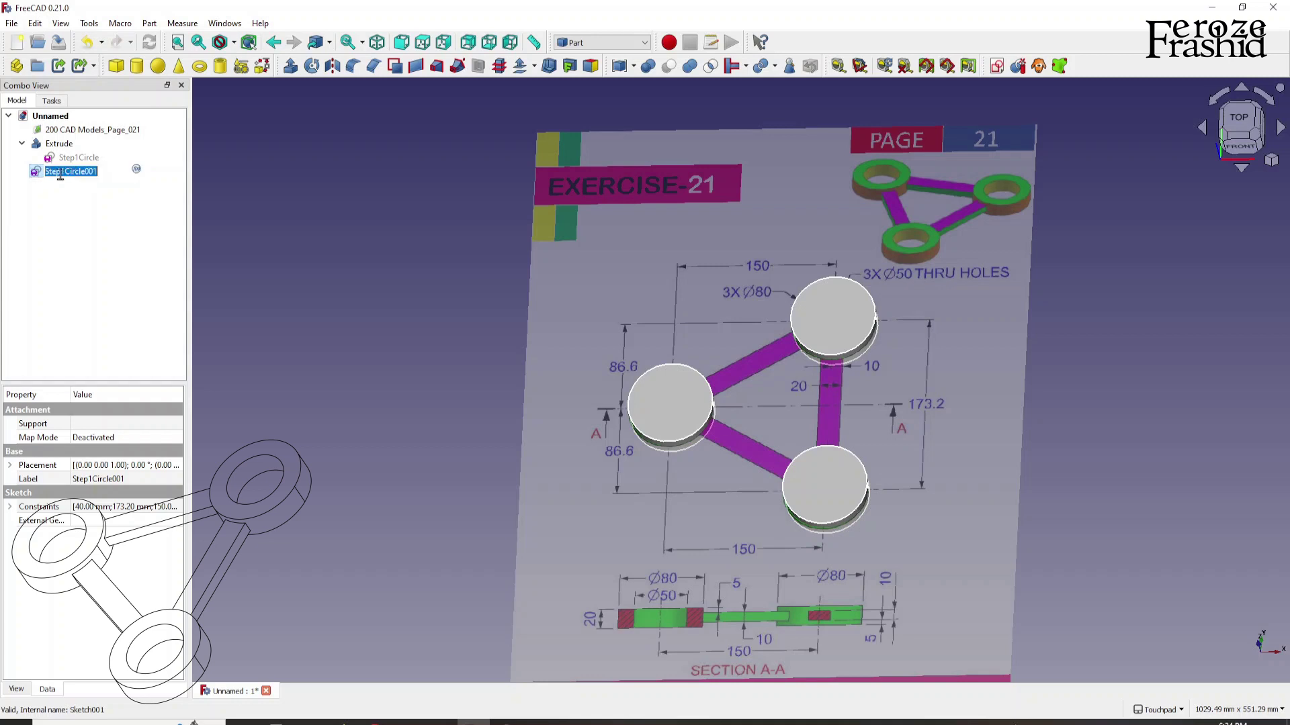
{"action": "left_click", "coordinate": [64, 172]}
{"action": "key", "text": "shift+End"}
{"action": "type", "text": "1"}
{"action": "key", "text": "Return"}
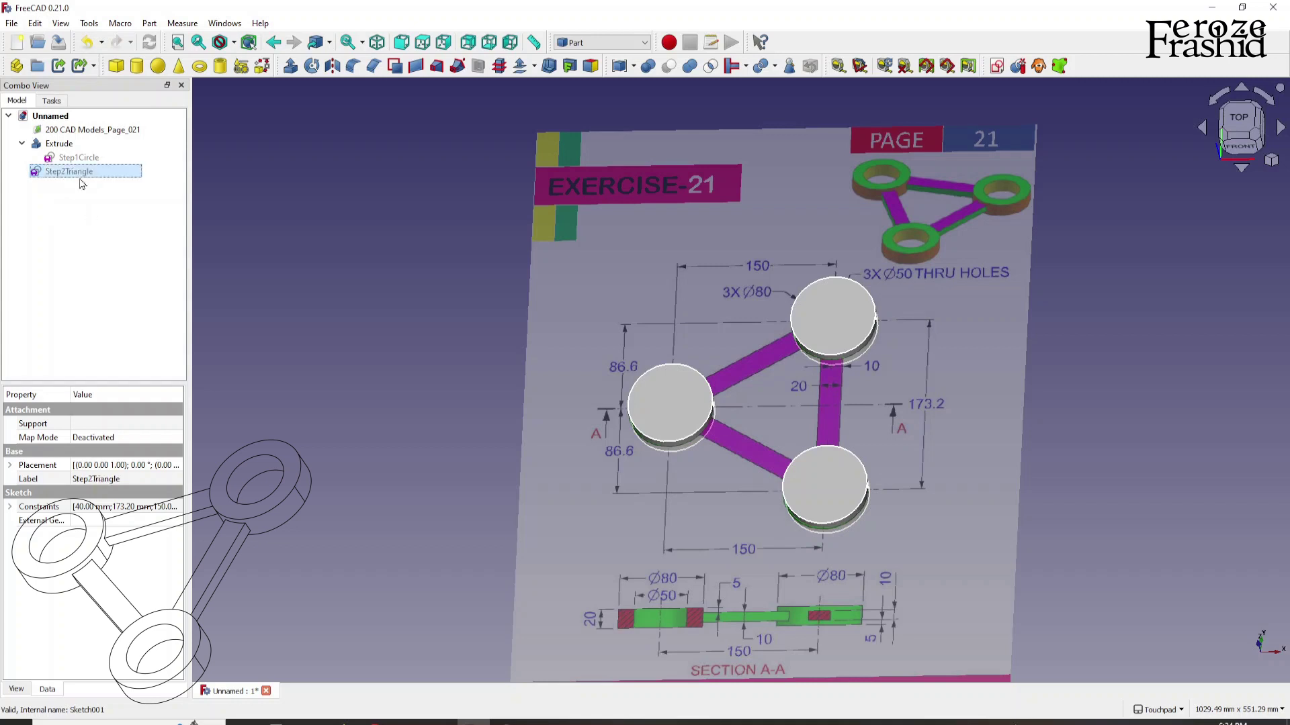
Edit Step2Triangle with the Extrude rings visible, converting its three circles to construction geometry
{"action": "double_click", "coordinate": [78, 173]}
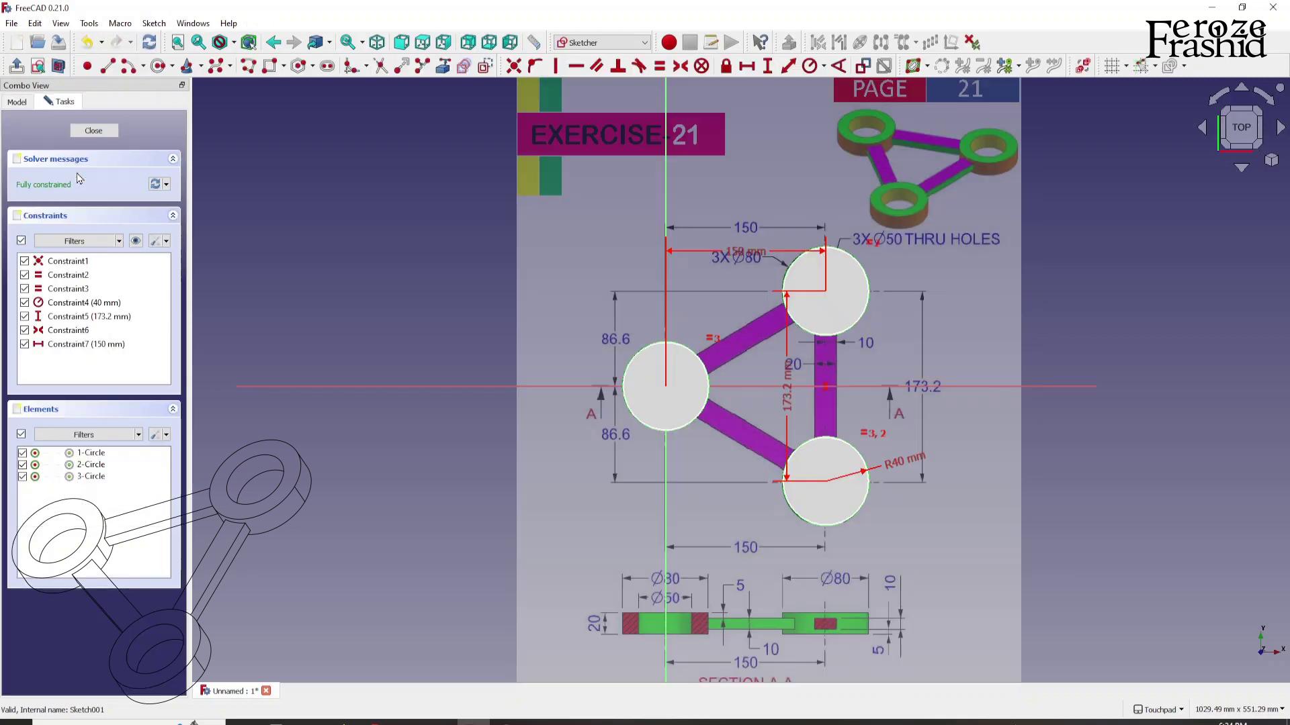
{"action": "left_click", "coordinate": [18, 102]}
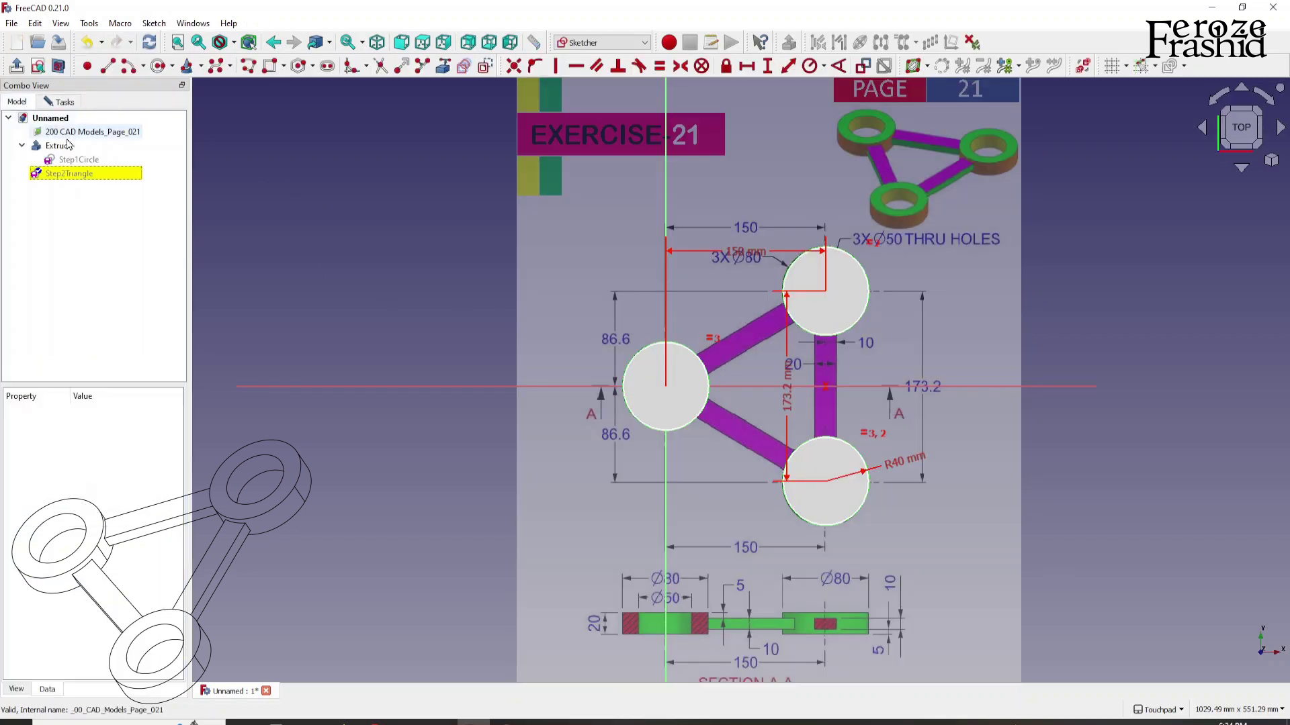
{"action": "left_click", "coordinate": [59, 145]}
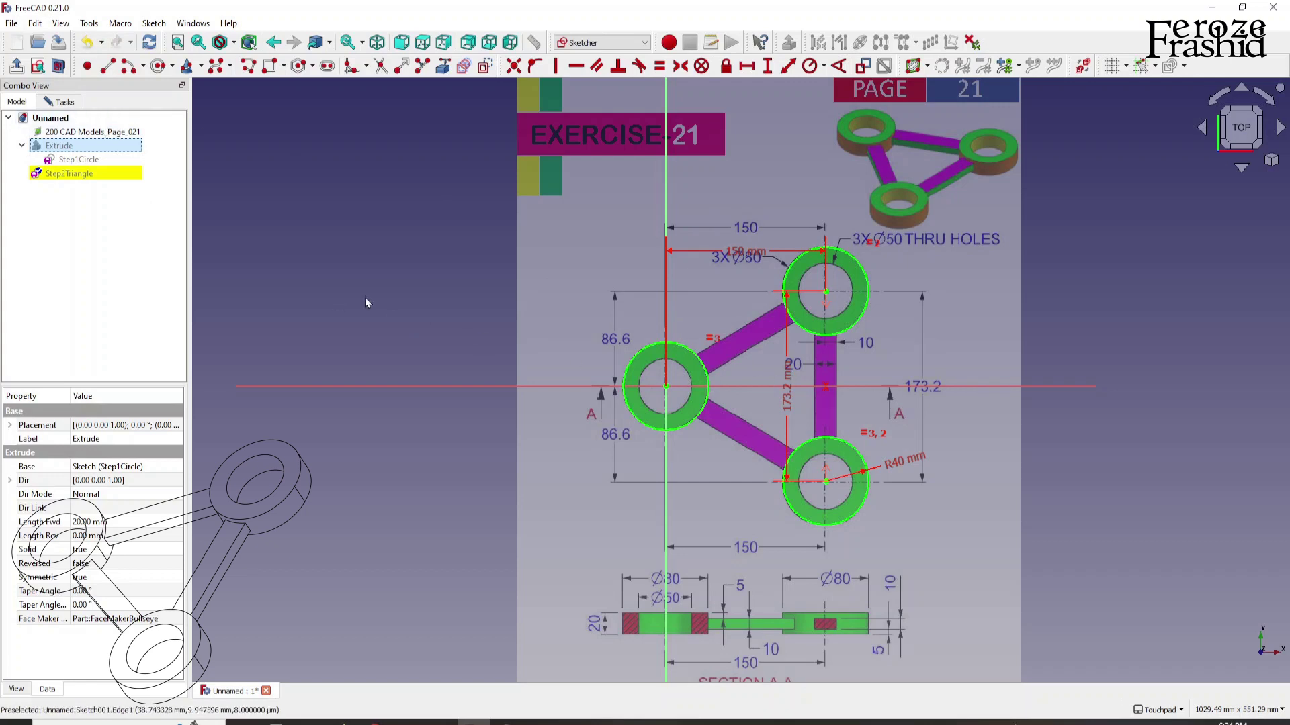
{"action": "left_click", "coordinate": [98, 175]}
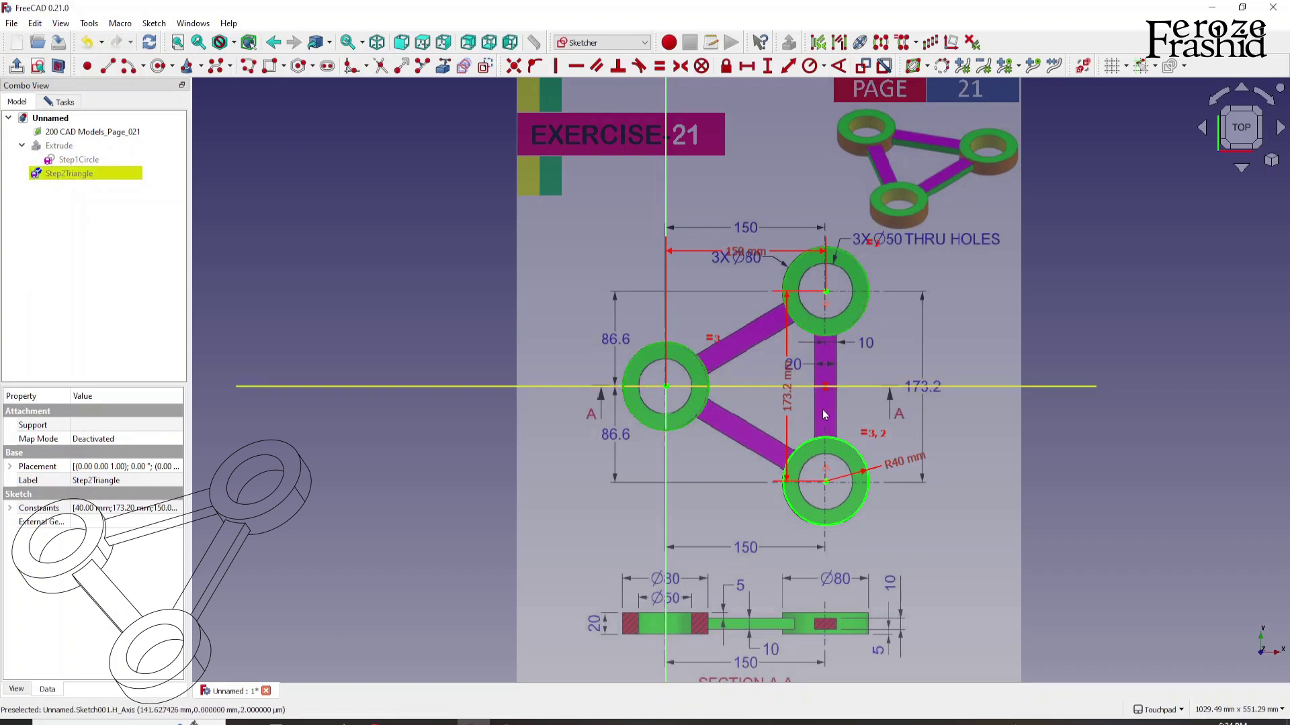
{"action": "left_click", "coordinate": [485, 70]}
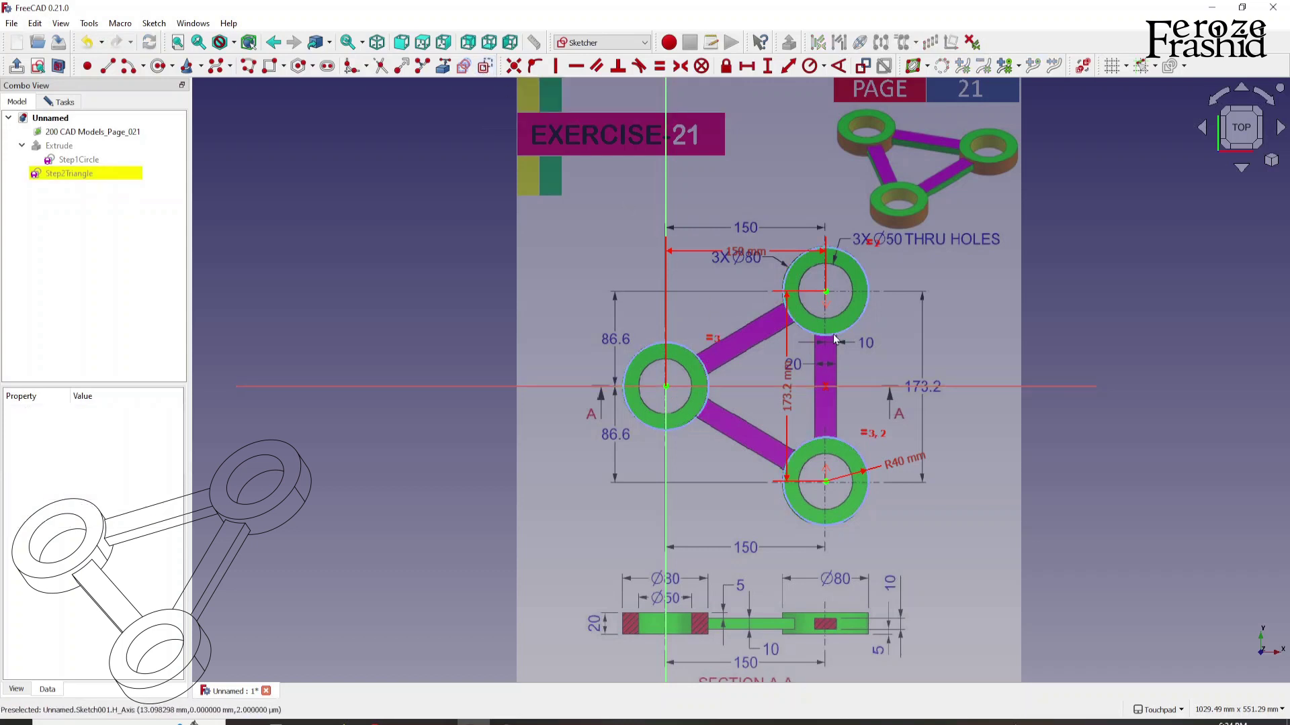
Draw a closed polyline triangle from near the left circle to the top and bottom circles
{"action": "left_click", "coordinate": [249, 65]}
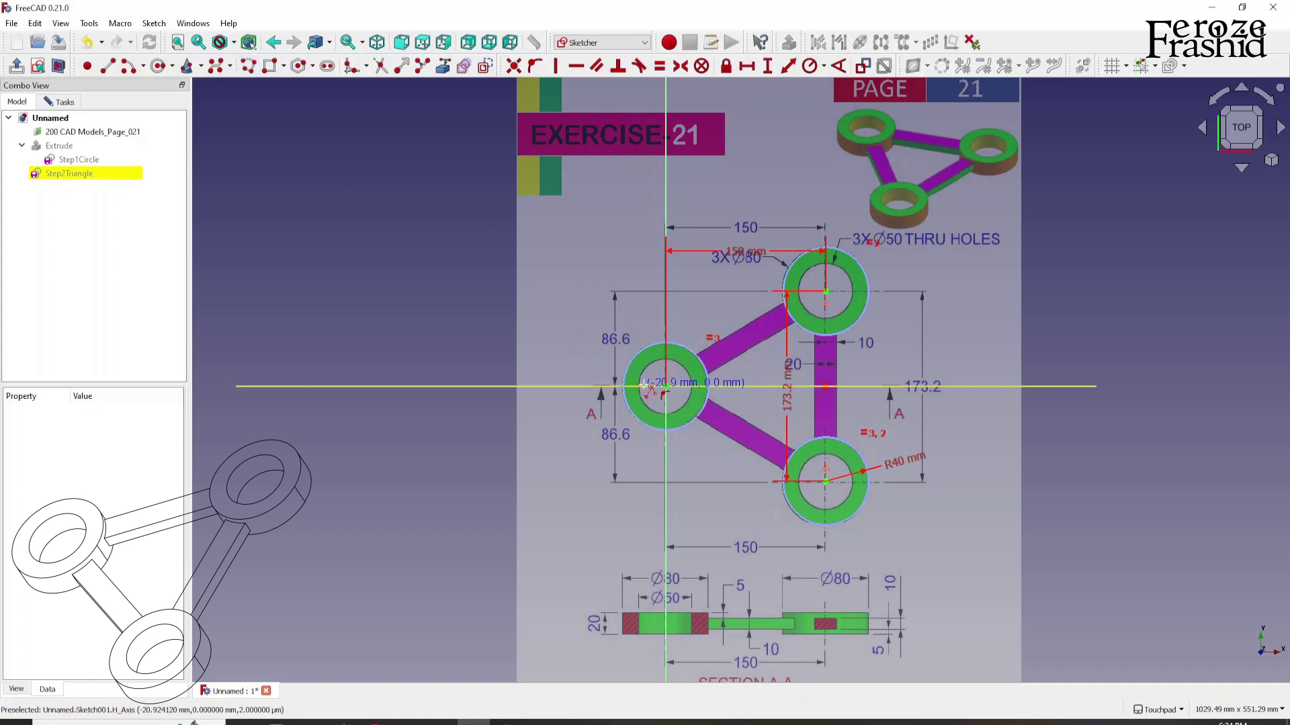
{"action": "left_click", "coordinate": [645, 386]}
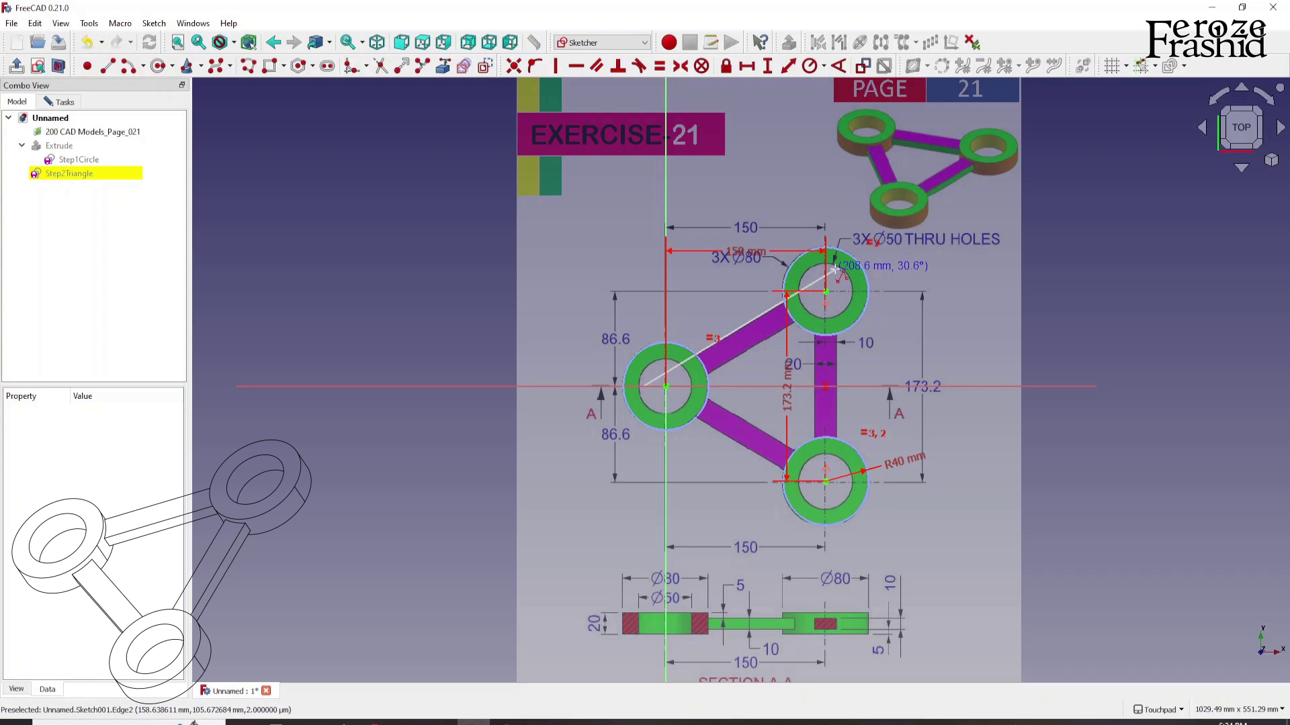
{"action": "left_click", "coordinate": [837, 270]}
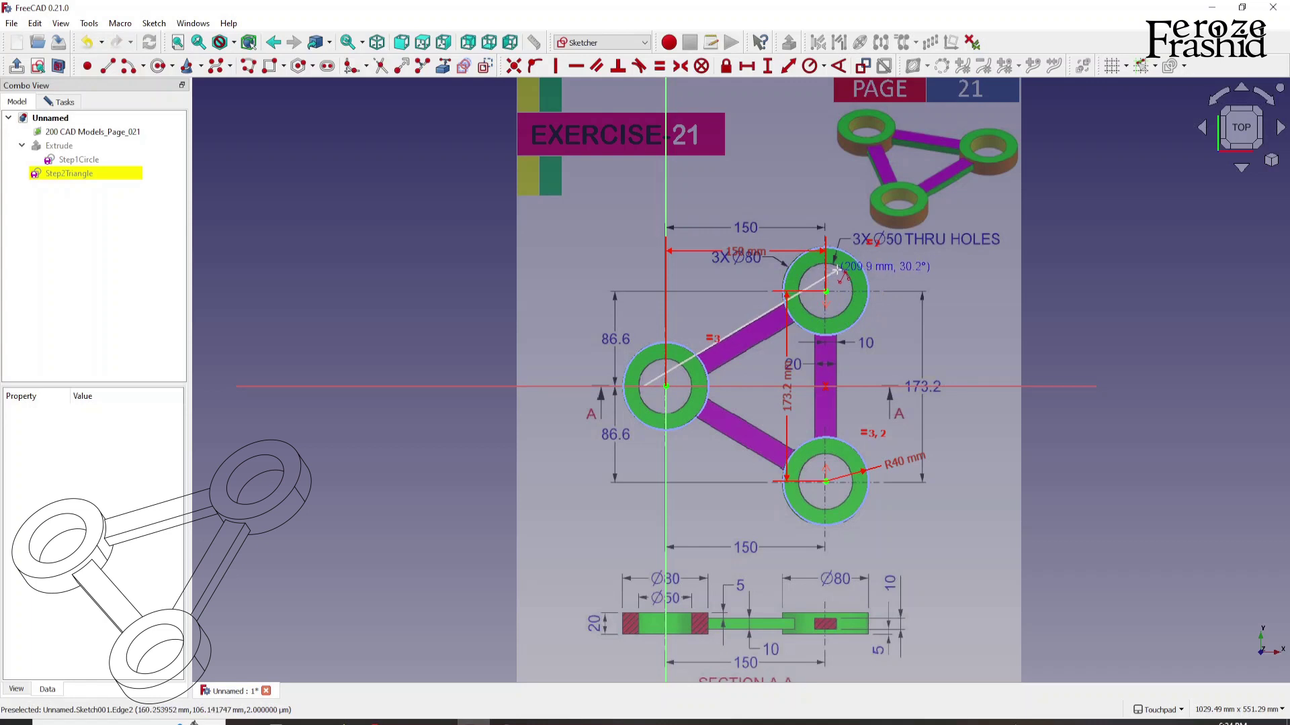
{"action": "left_click", "coordinate": [837, 500]}
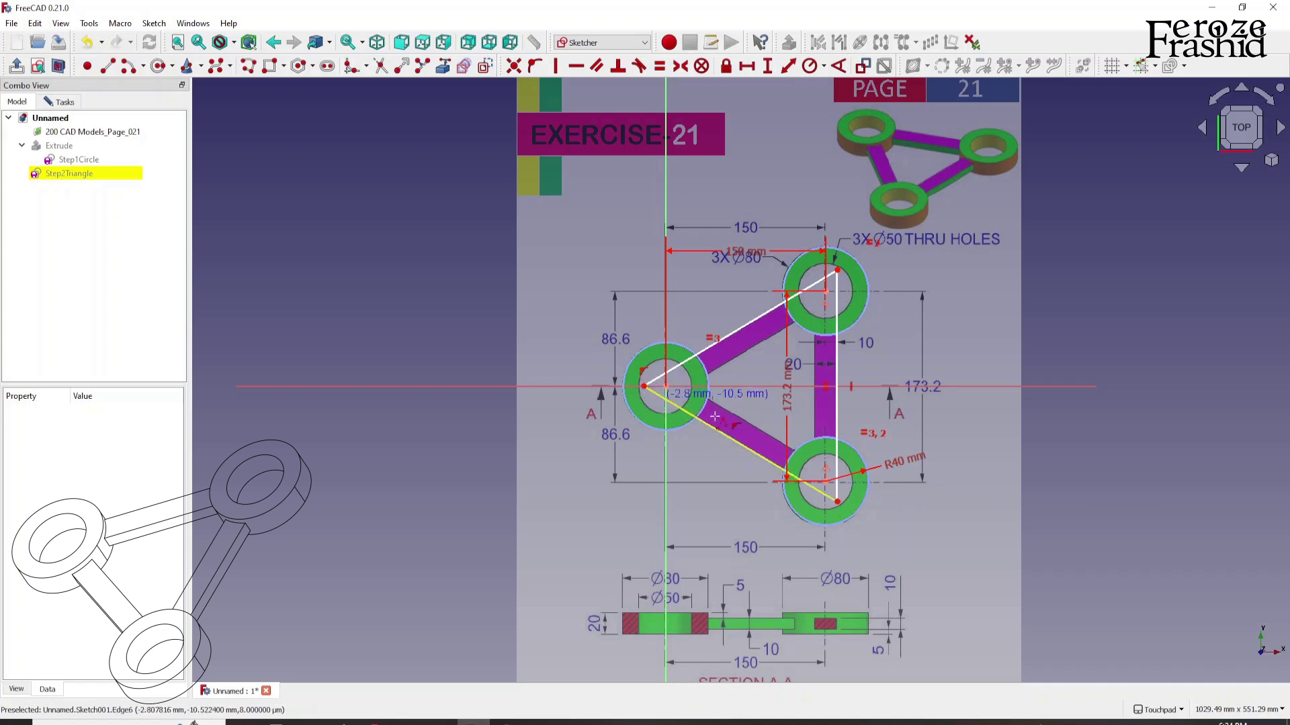
{"action": "left_click", "coordinate": [643, 387]}
{"action": "right_click", "coordinate": [759, 324]}
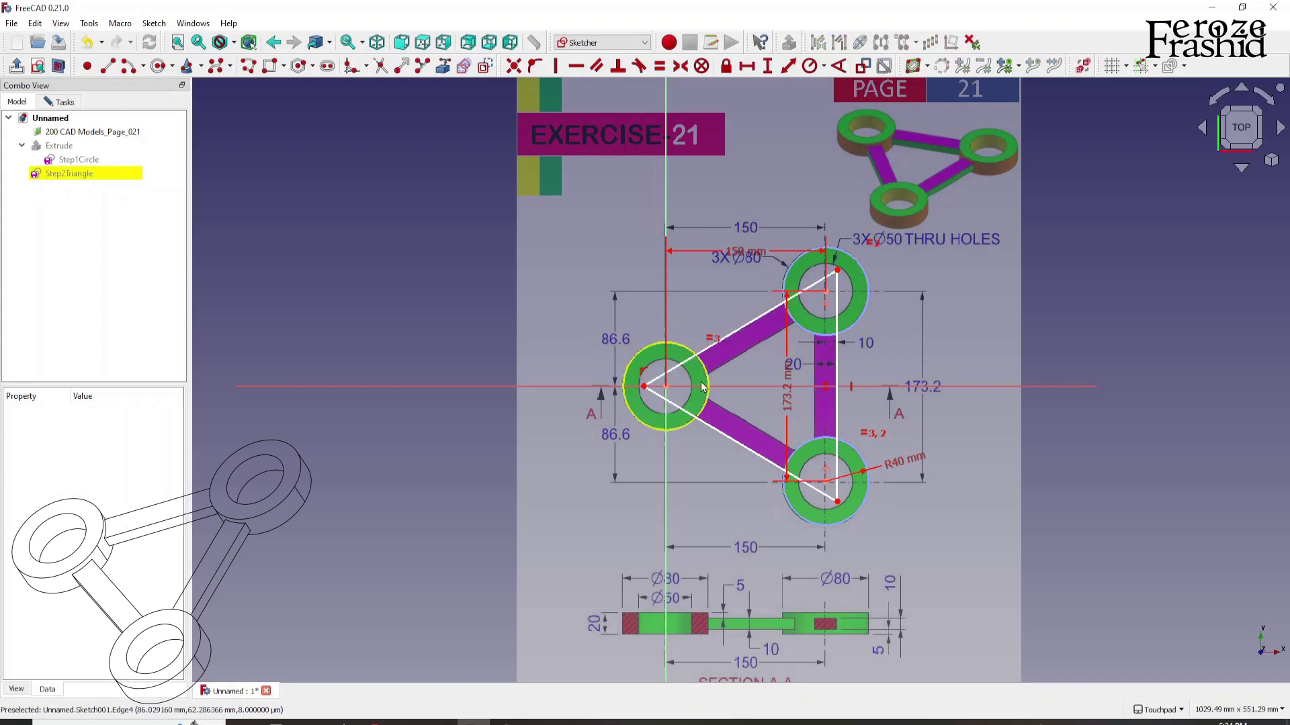
{"action": "scroll", "coordinate": [832, 357], "scroll_direction": "up", "scroll_amount": 4}
Add distance dimensions of 11.18 mm to the top edge and 10.41 mm to the upper-left edge
{"action": "scroll", "coordinate": [833, 348], "scroll_direction": "up", "scroll_amount": 1}
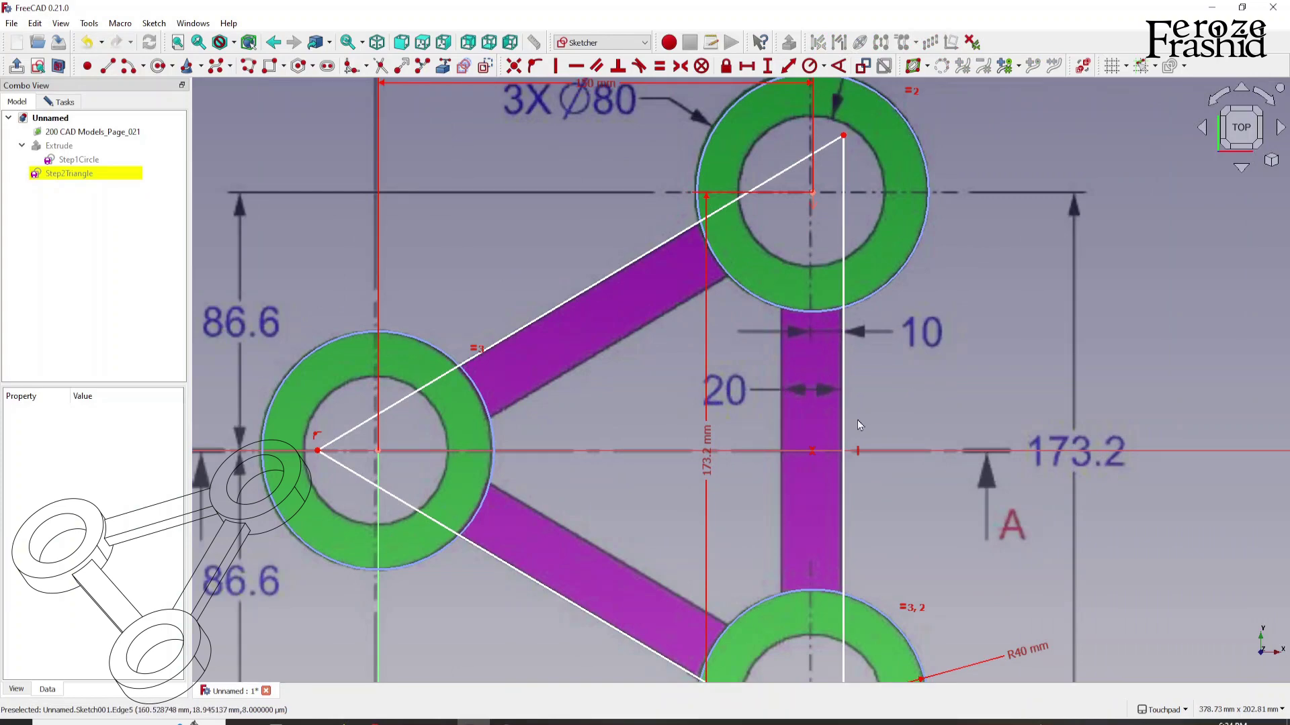
{"action": "scroll", "coordinate": [857, 421], "scroll_direction": "down", "scroll_amount": 2}
{"action": "left_click", "coordinate": [828, 271]}
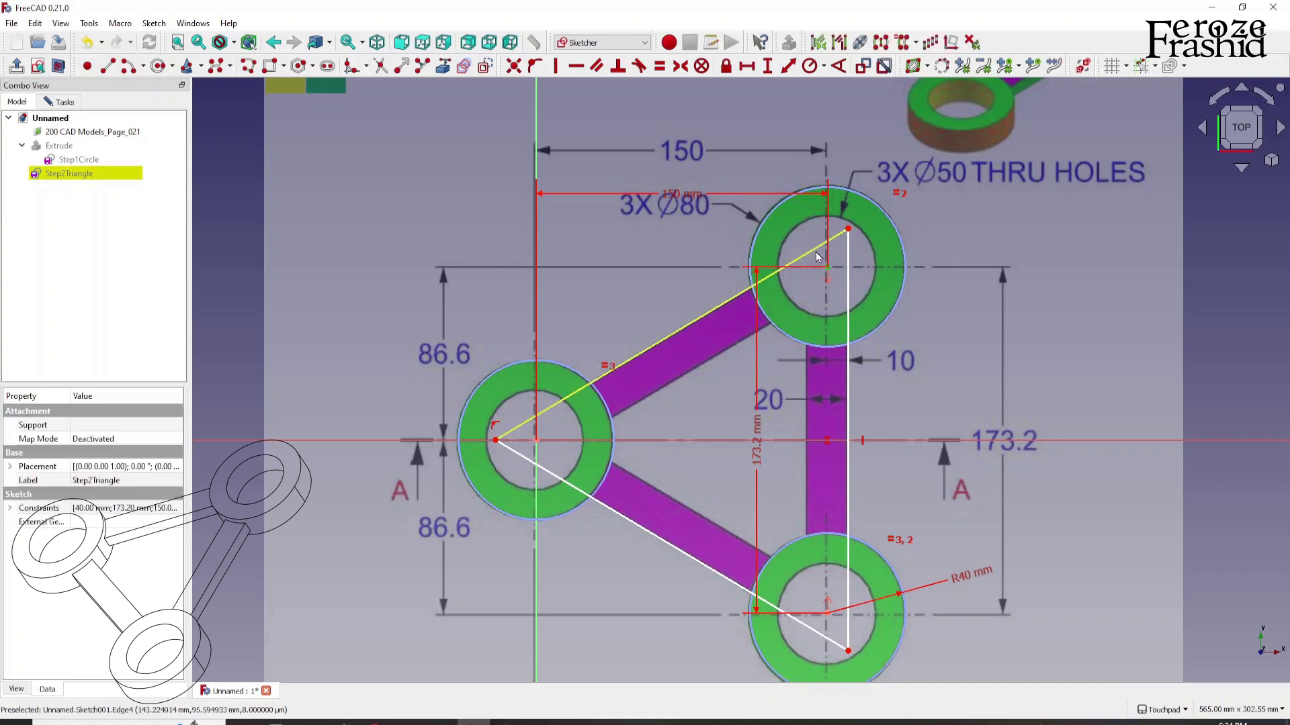
{"action": "left_click", "coordinate": [790, 66]}
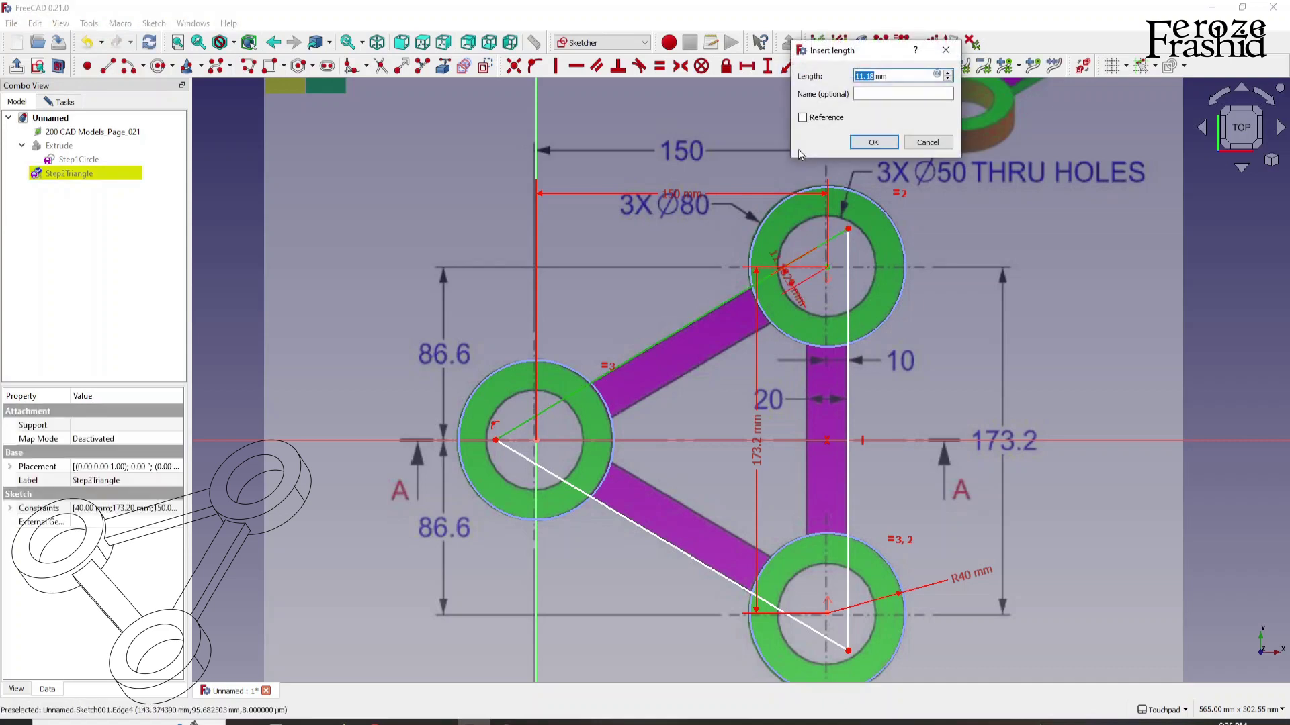
{"action": "key", "text": "Return"}
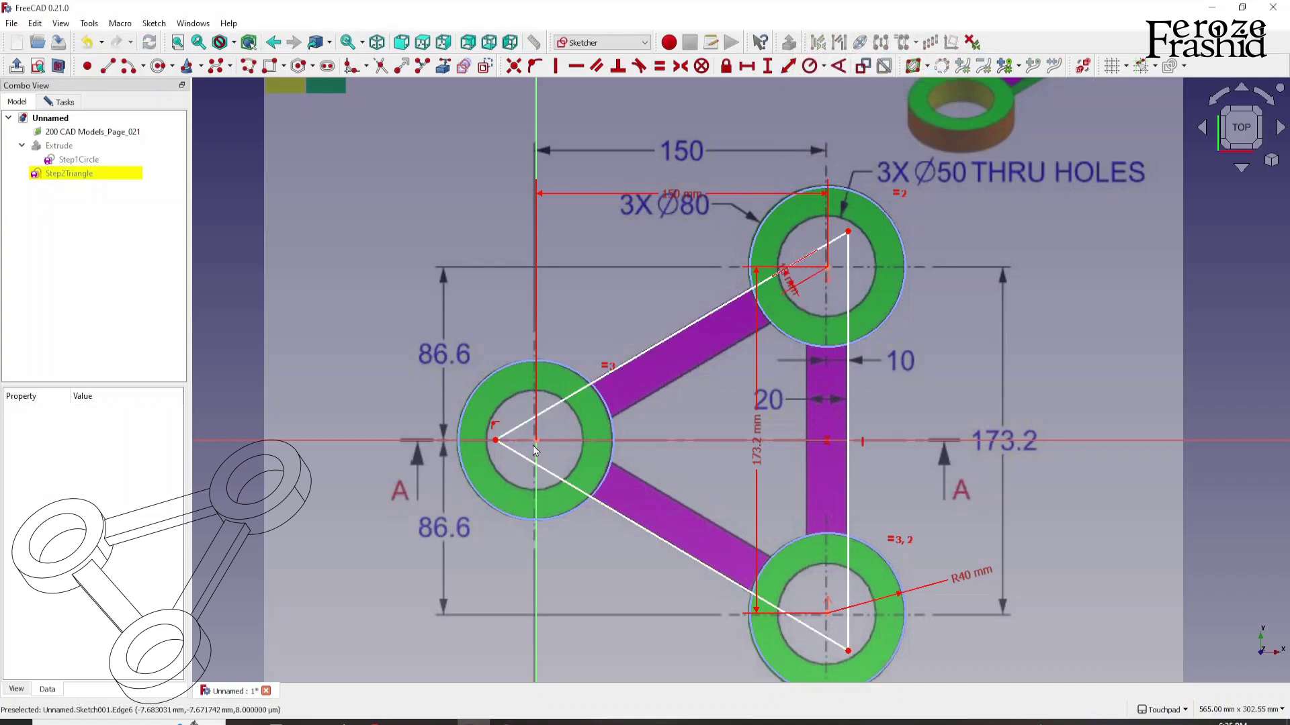
{"action": "left_click", "coordinate": [527, 422]}
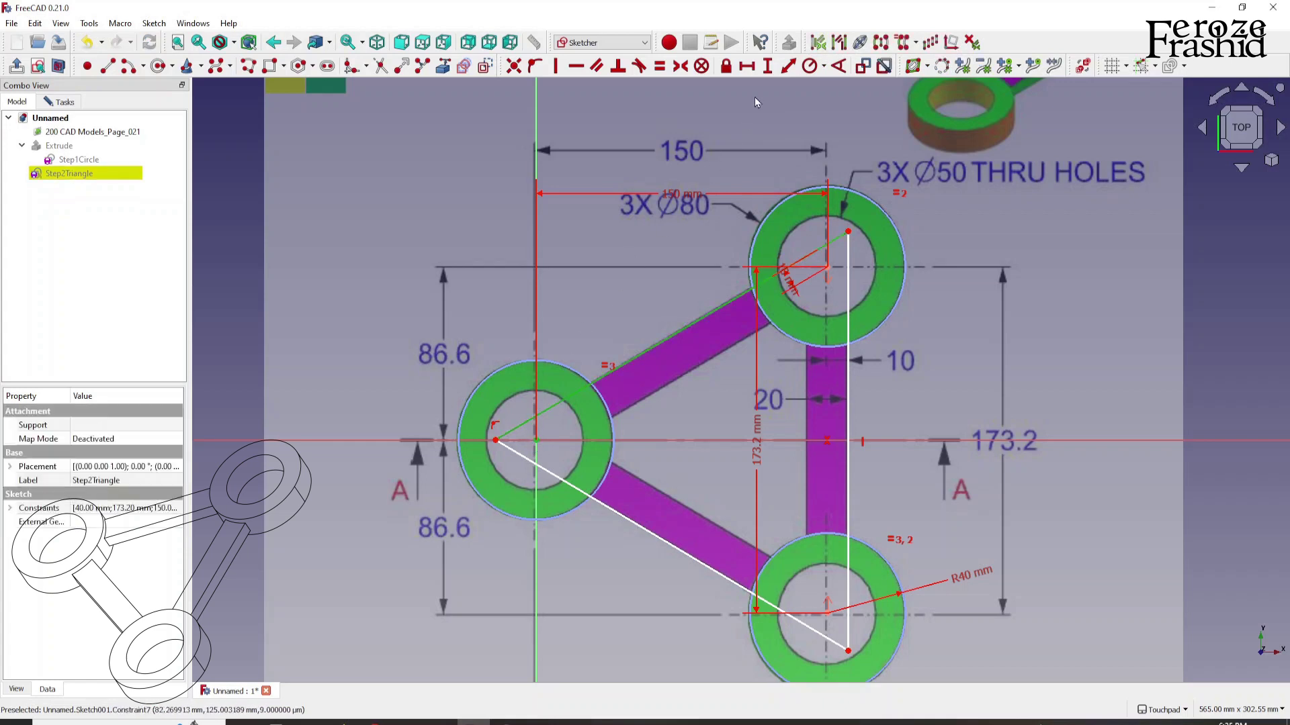
{"action": "left_click", "coordinate": [787, 66]}
{"action": "key", "text": "Return"}
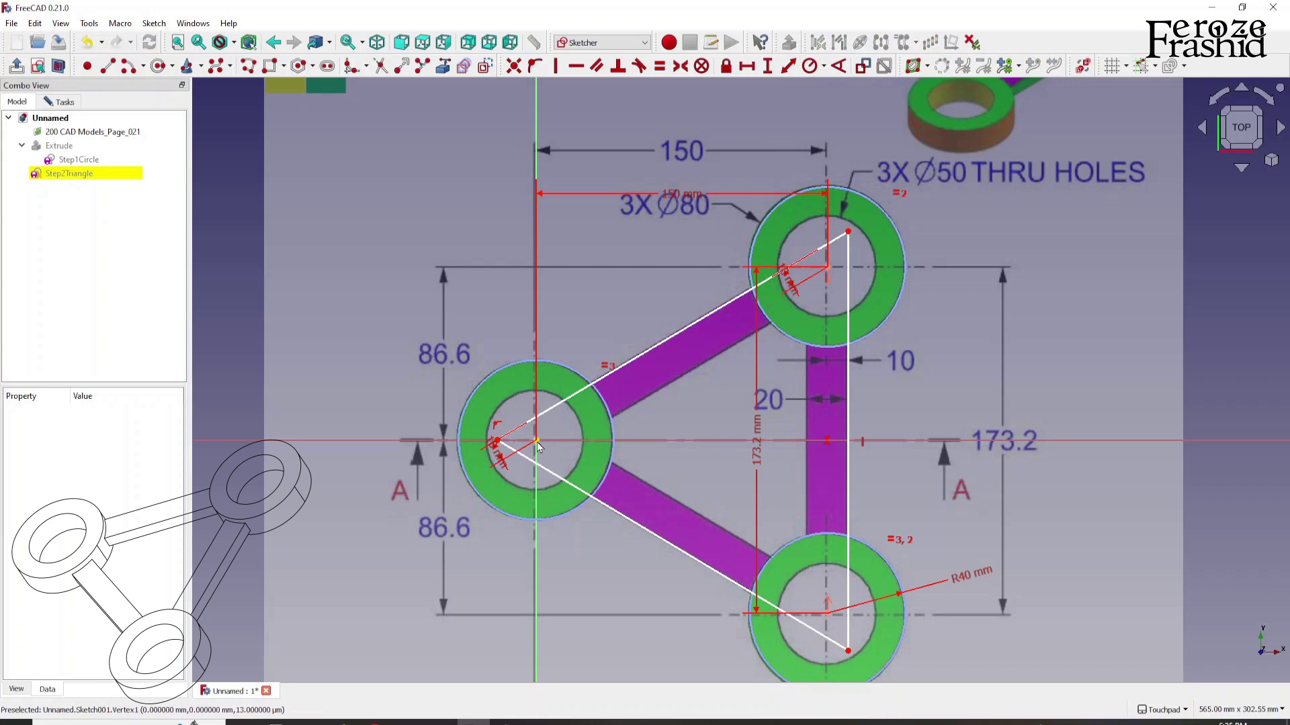
Dimension the lower-left edge 10.08 mm and the right edge 10 mm, fully constraining the triangle
{"action": "left_click", "coordinate": [547, 472]}
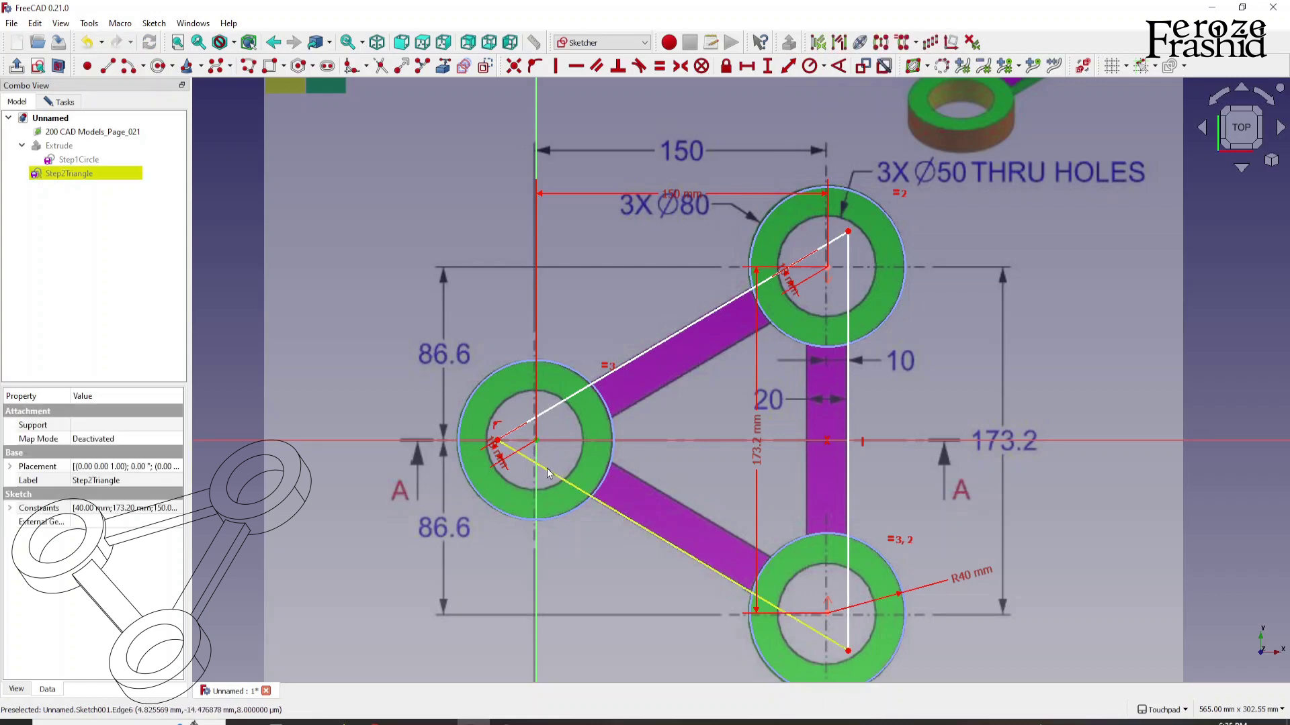
{"action": "left_click", "coordinate": [788, 66]}
{"action": "key", "text": "Return"}
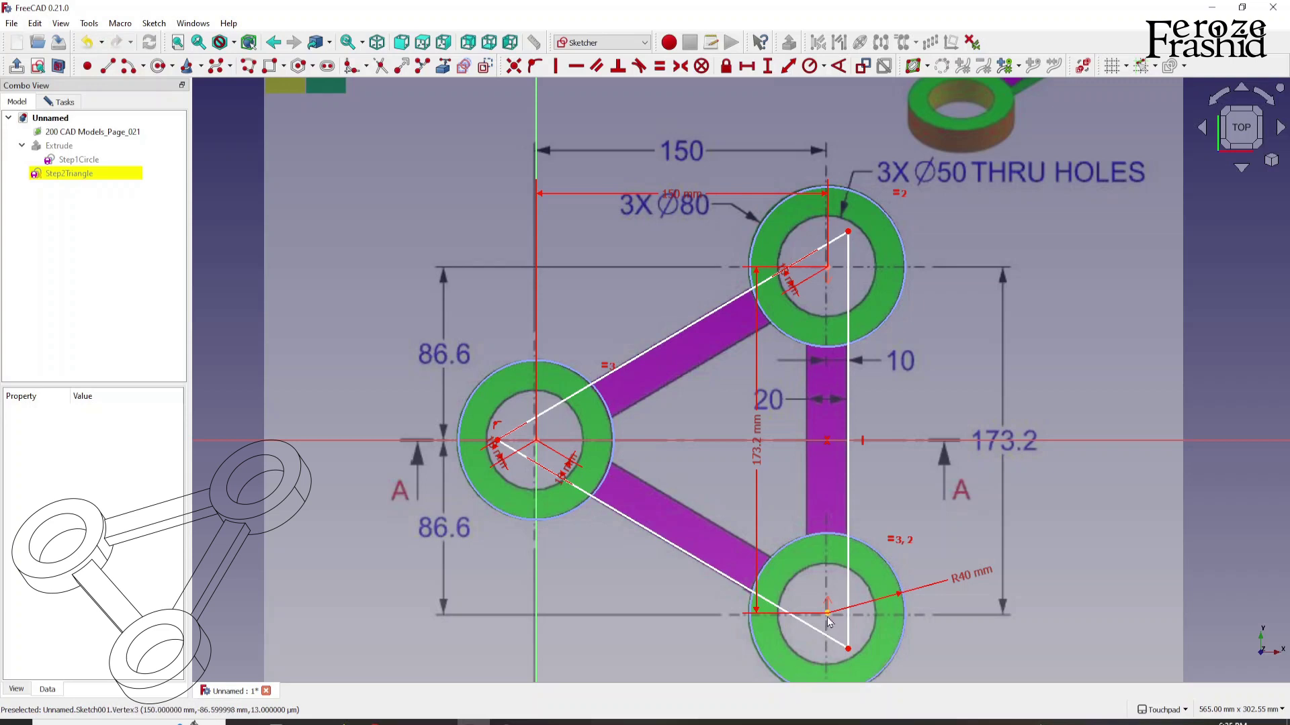
{"action": "left_click", "coordinate": [847, 623]}
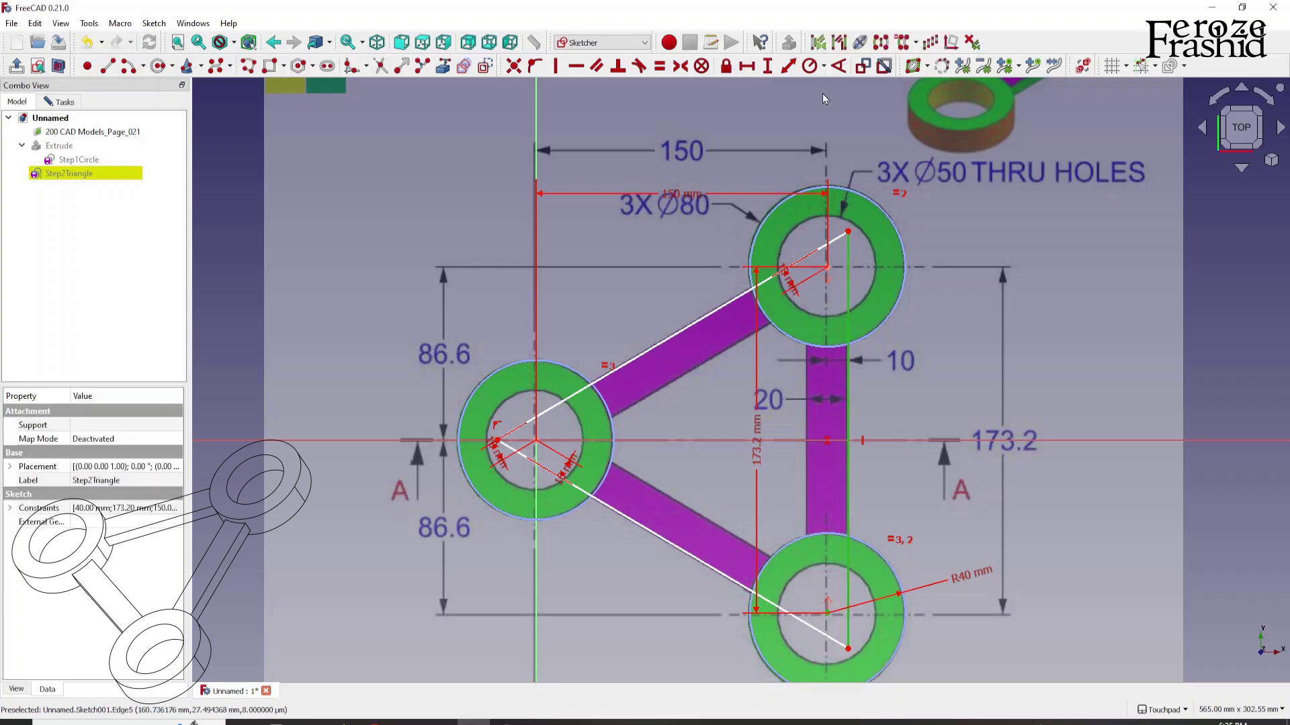
{"action": "left_click", "coordinate": [787, 66]}
{"action": "key", "text": "Return"}
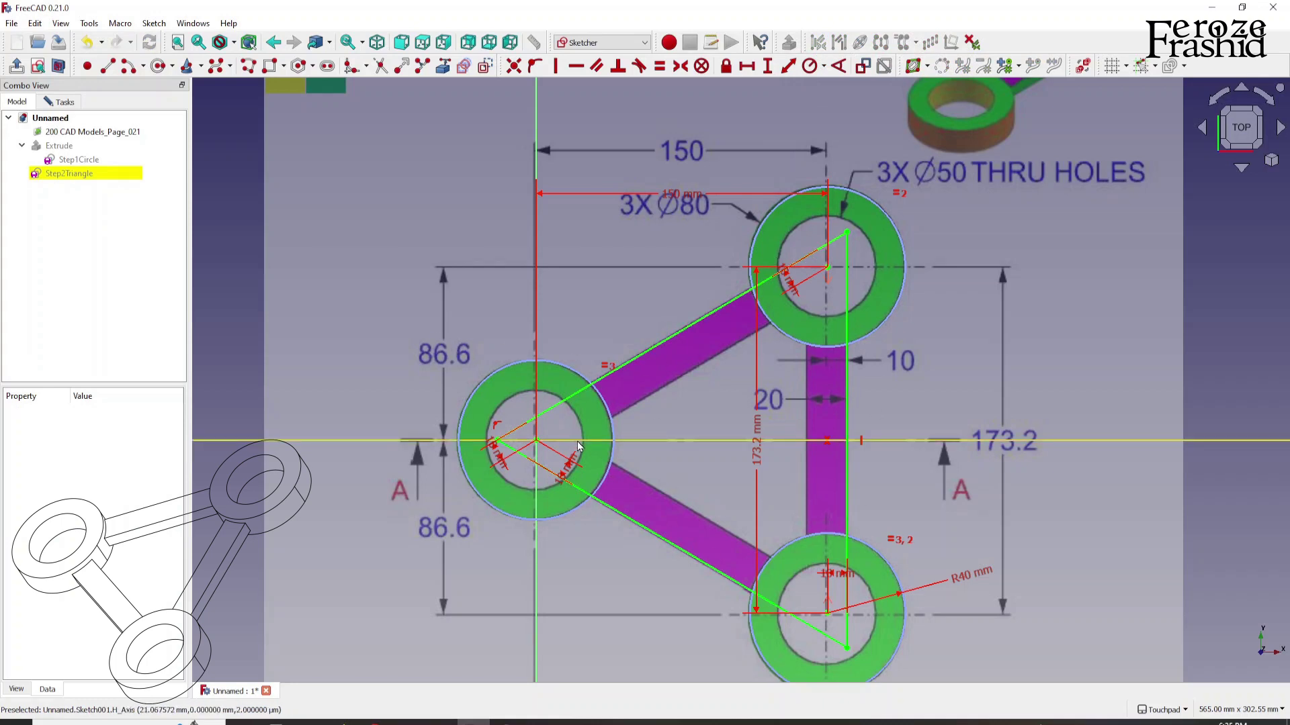
Draw a smaller closed polyline triangle inside the first, cornered near the left, top and bottom circles
{"action": "left_click", "coordinate": [254, 66]}
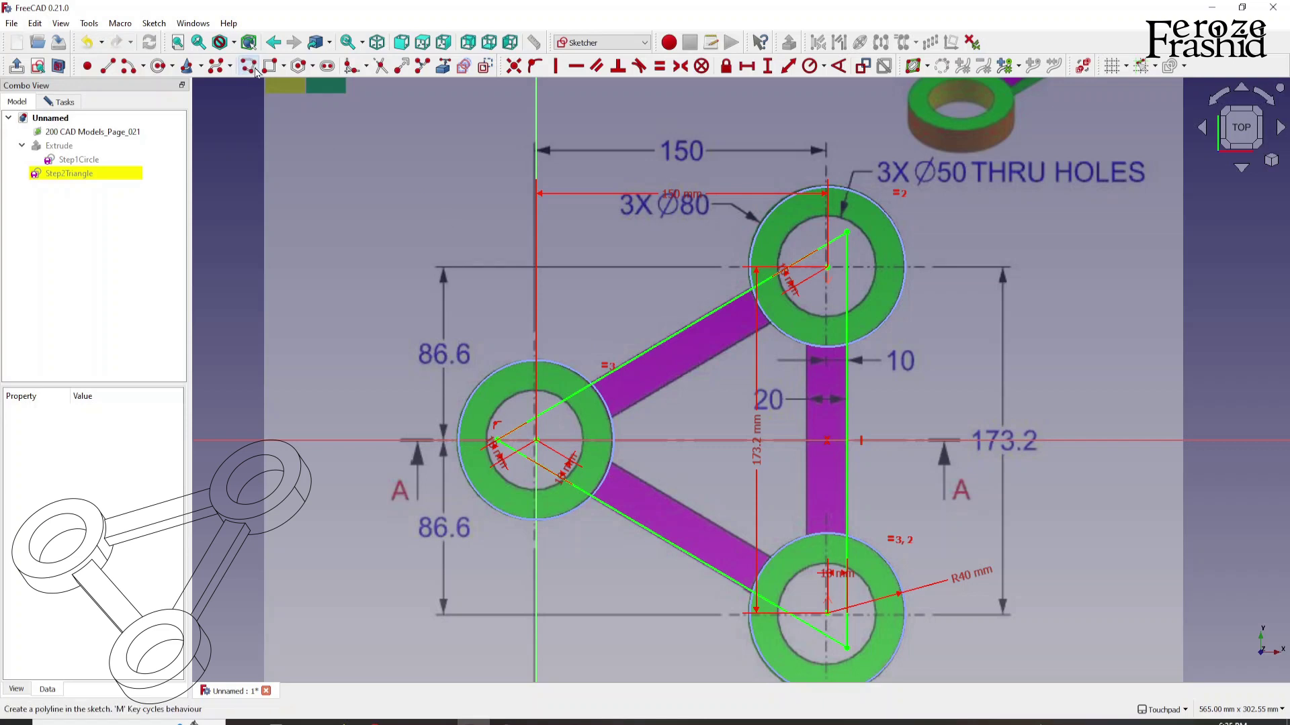
{"action": "left_click", "coordinate": [582, 443]}
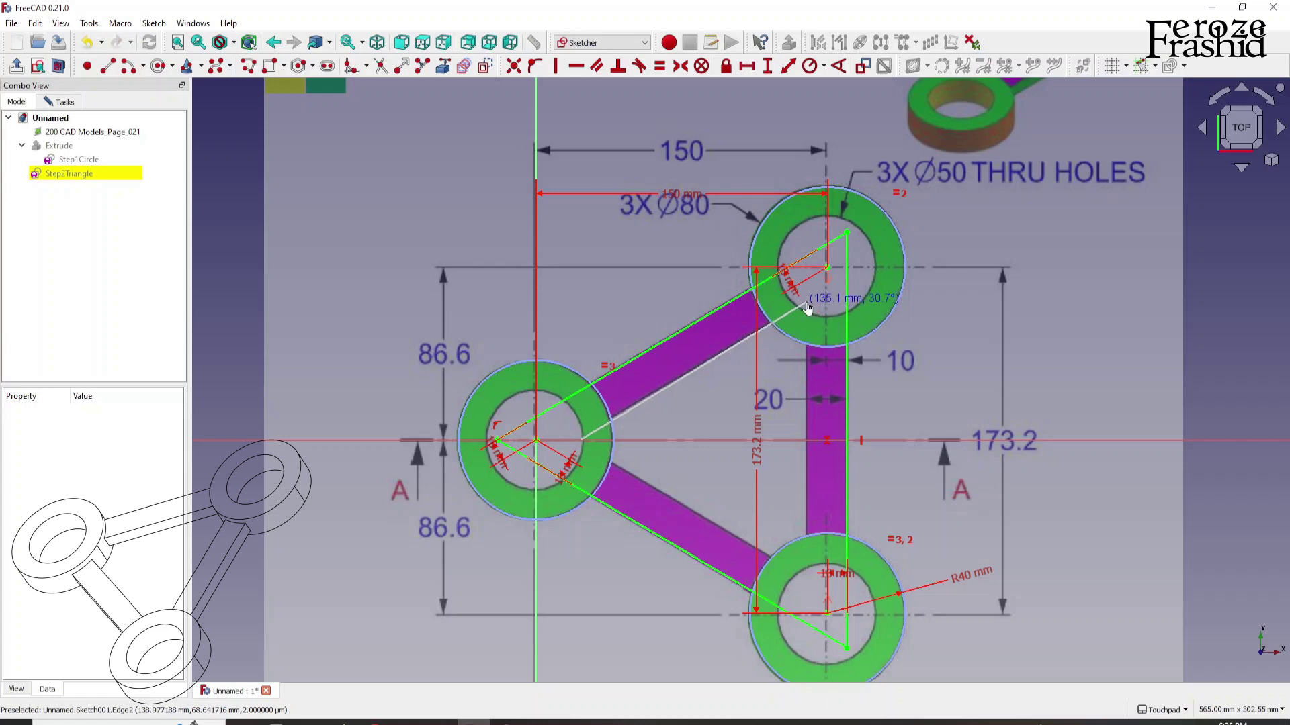
{"action": "left_click", "coordinate": [807, 304]}
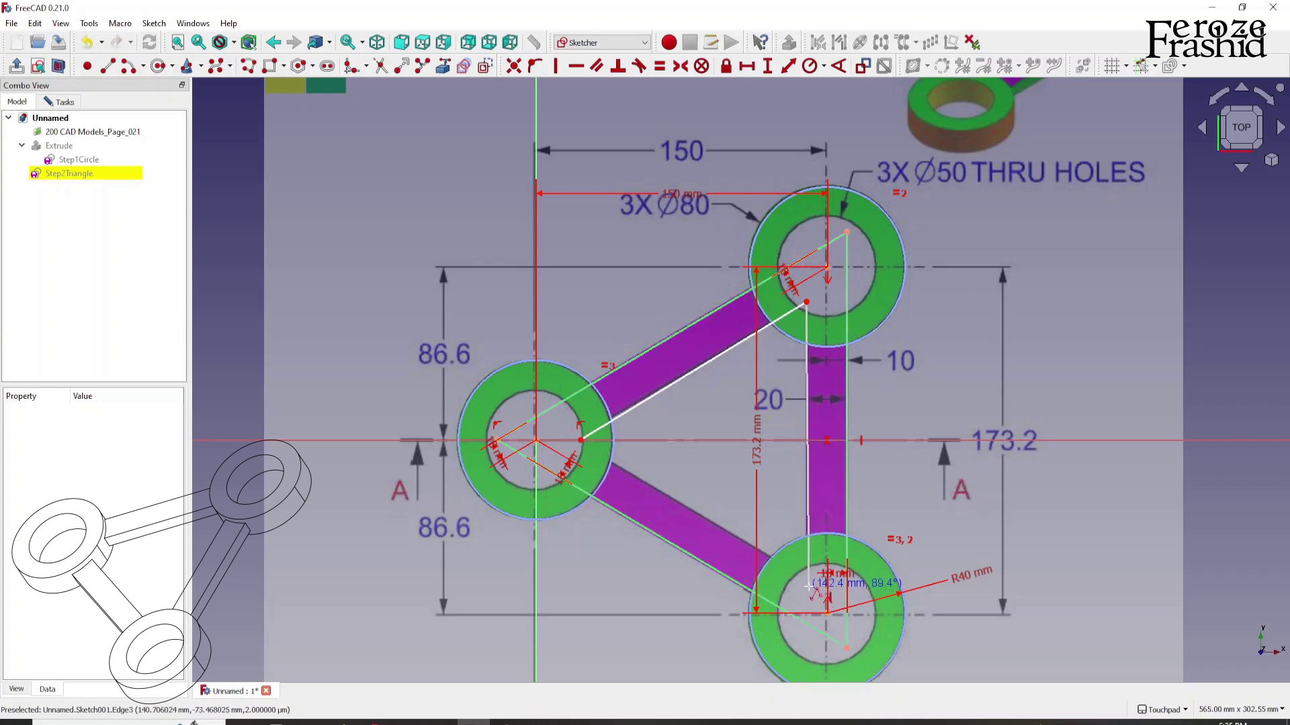
{"action": "left_click", "coordinate": [807, 586]}
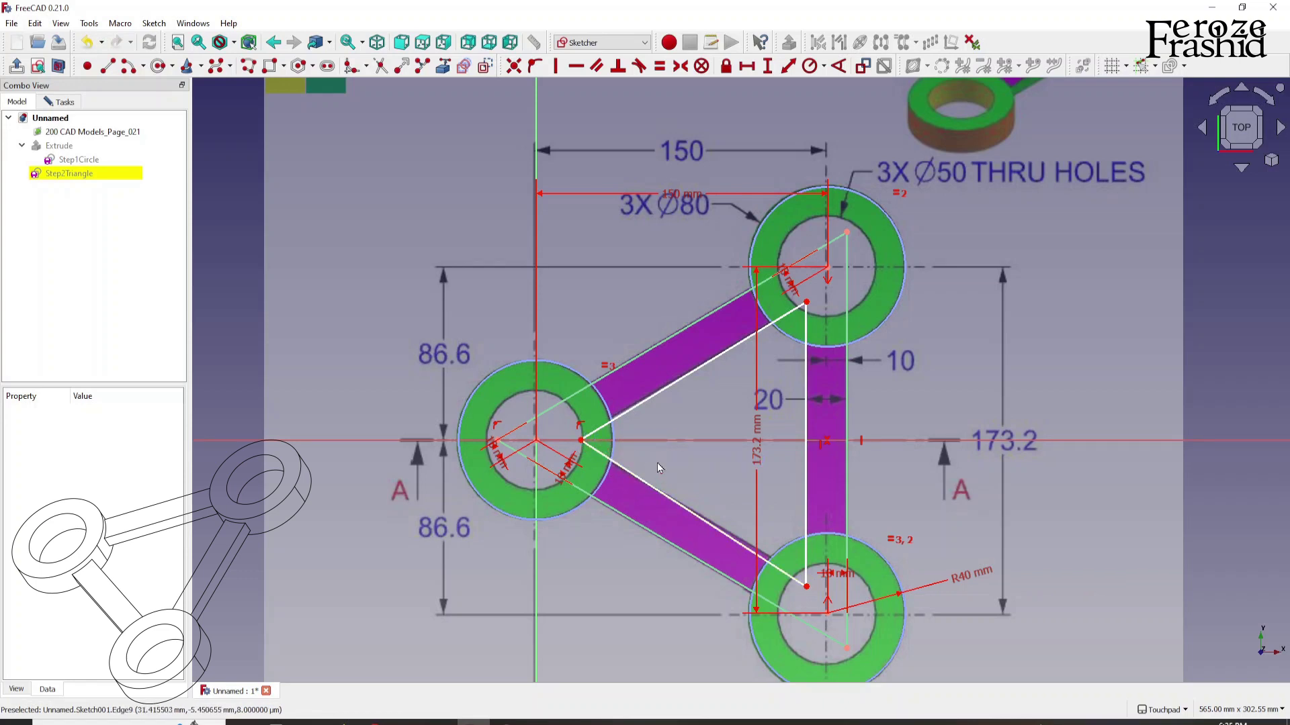
{"action": "left_click", "coordinate": [582, 442]}
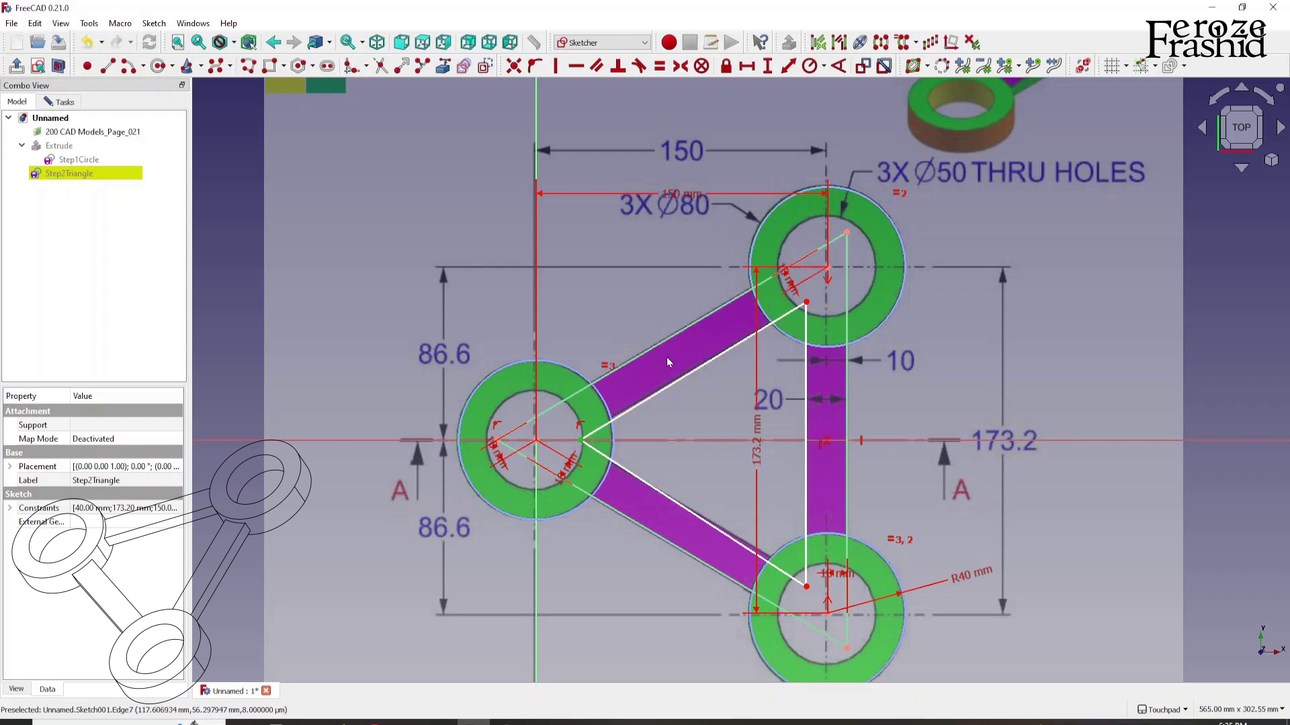
Add two 20 mm distance constraints on the inner triangle near the left circle and upper-left edge
{"action": "left_click", "coordinate": [789, 65]}
{"action": "type", "text": "20"}
{"action": "key", "text": "Return"}
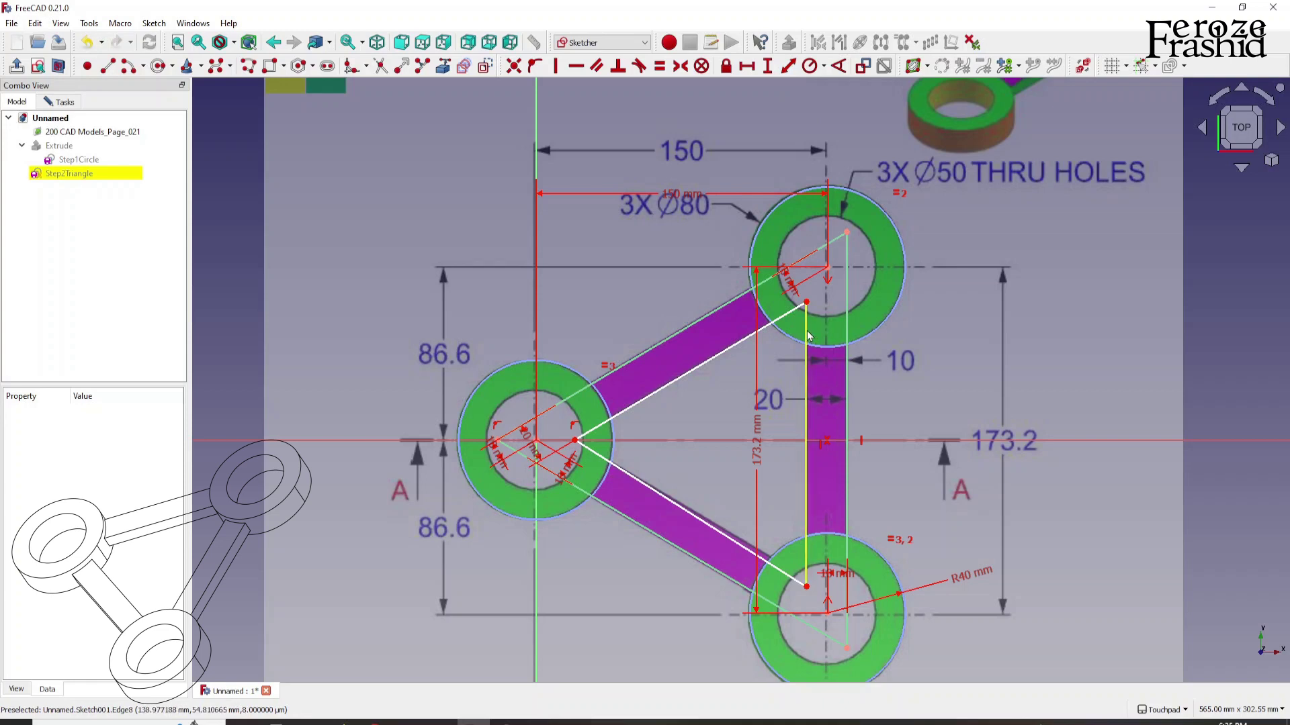
{"action": "left_click", "coordinate": [806, 303]}
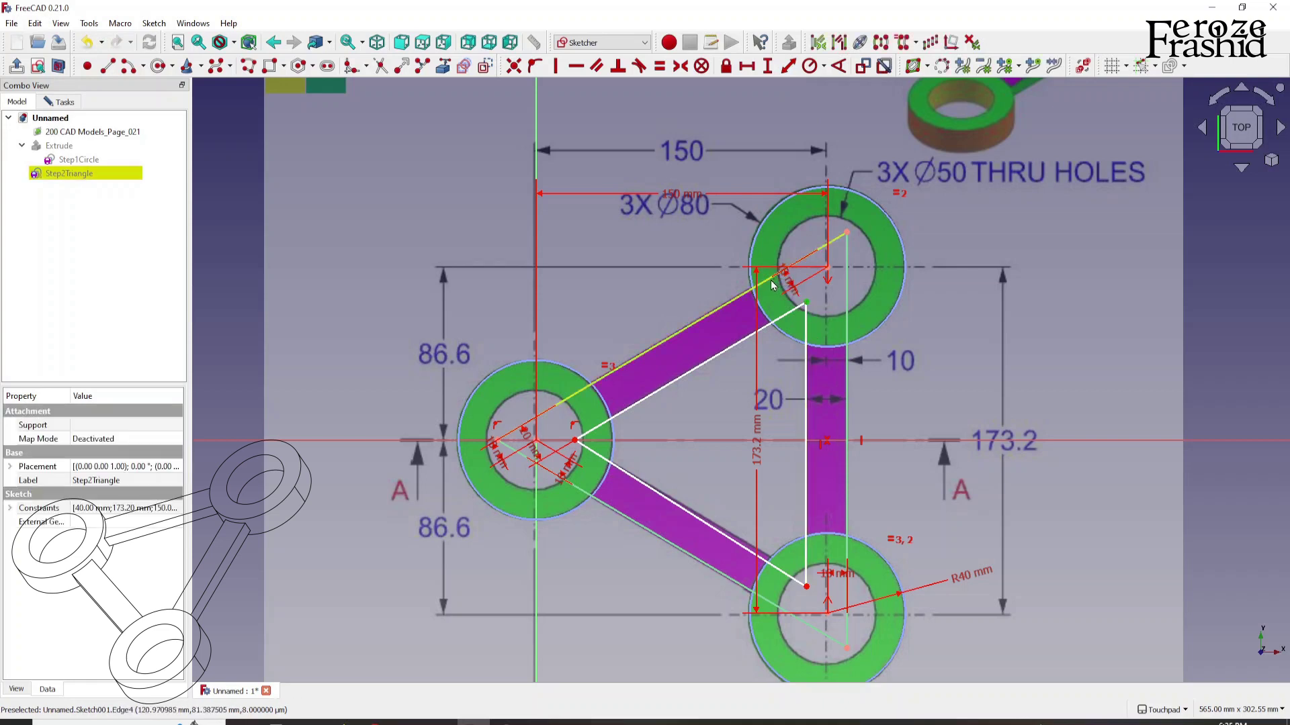
{"action": "left_click", "coordinate": [770, 285]}
{"action": "left_click", "coordinate": [788, 66]}
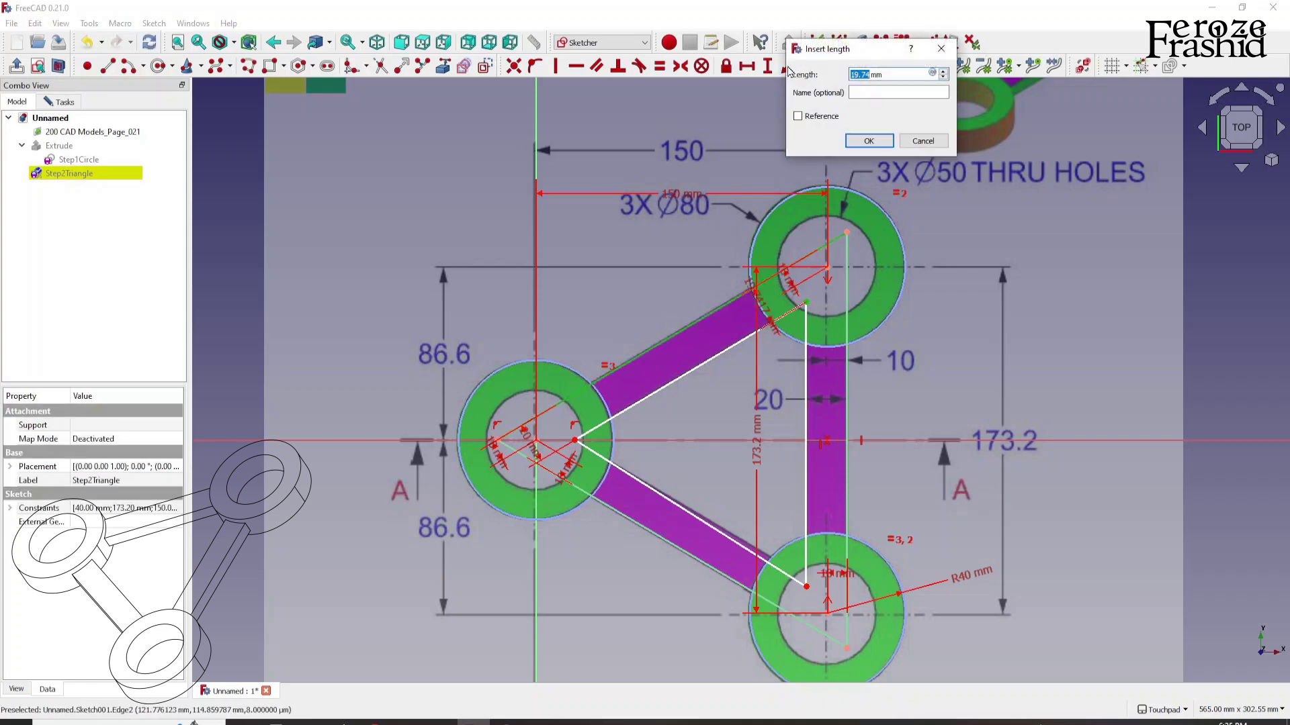
{"action": "type", "text": "20"}
{"action": "key", "text": "Return"}
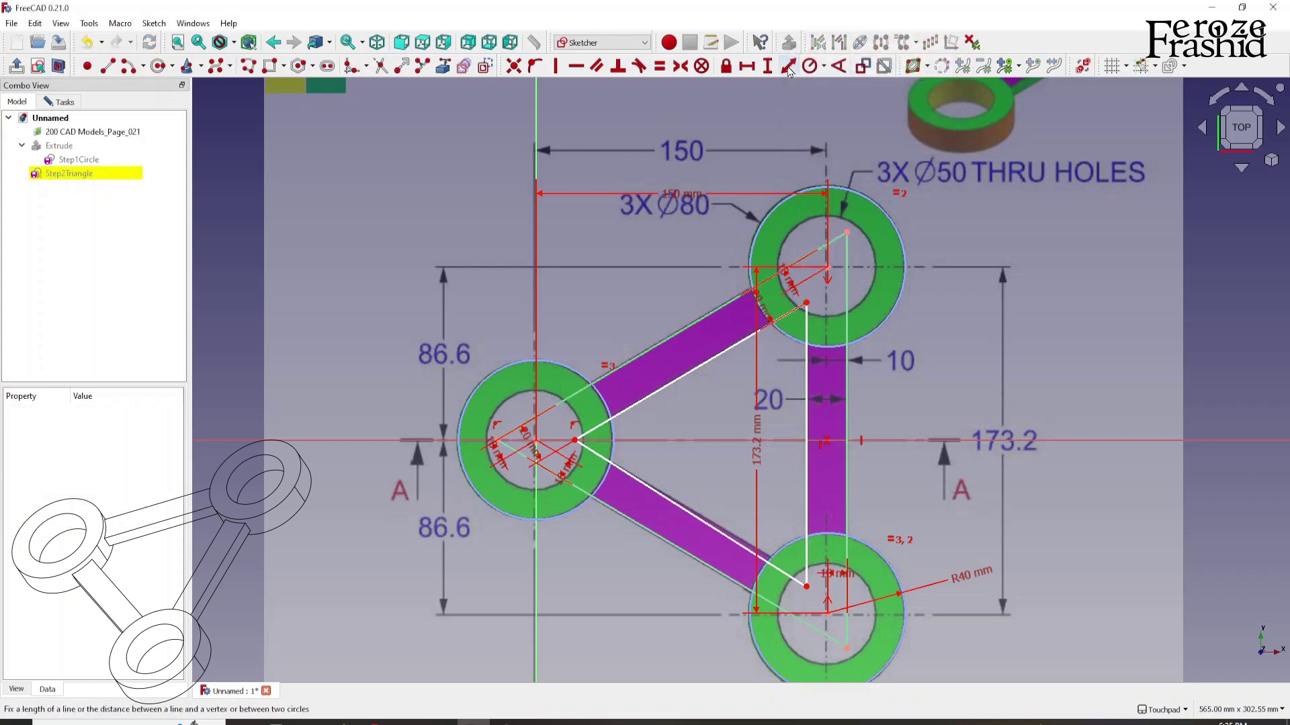
Add a 20 mm vertex-to-right-line distance and a 40 mm bottom-vertex-to-top-circle distance
{"action": "left_click", "coordinate": [818, 311]}
{"action": "left_click", "coordinate": [846, 316]}
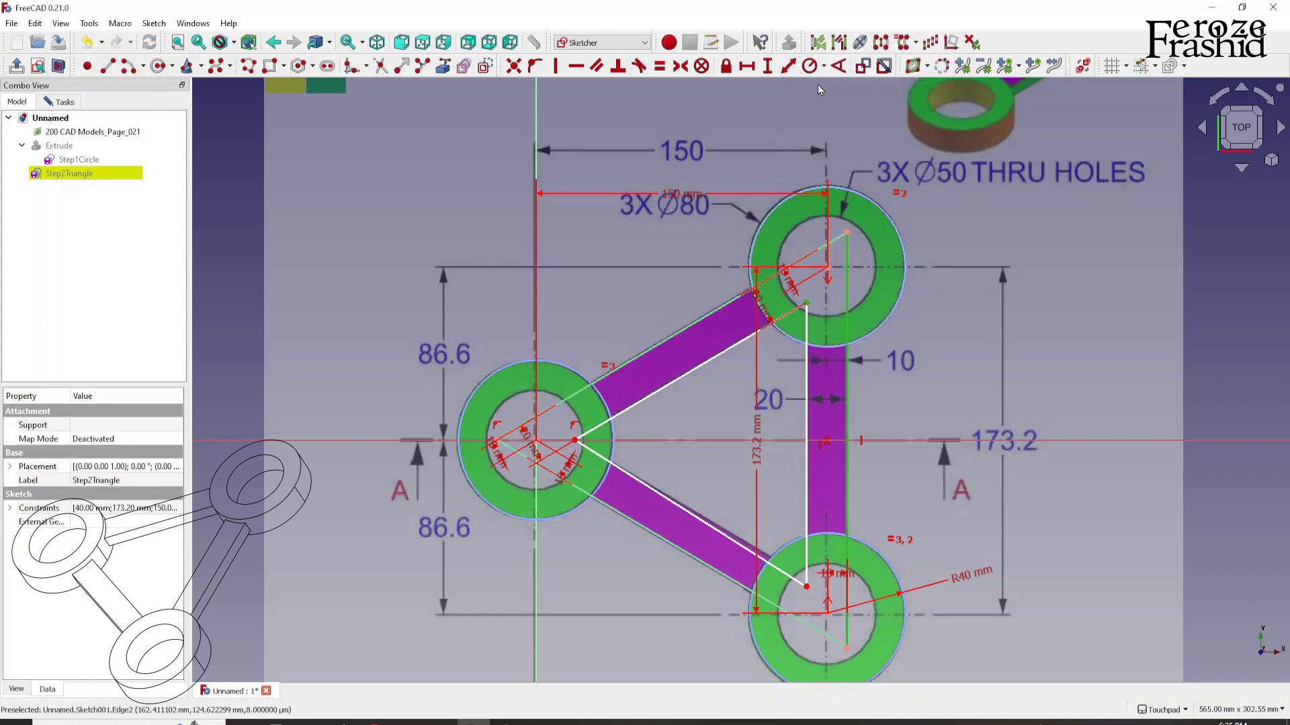
{"action": "left_click", "coordinate": [789, 65]}
{"action": "type", "text": "20"}
{"action": "key", "text": "Return"}
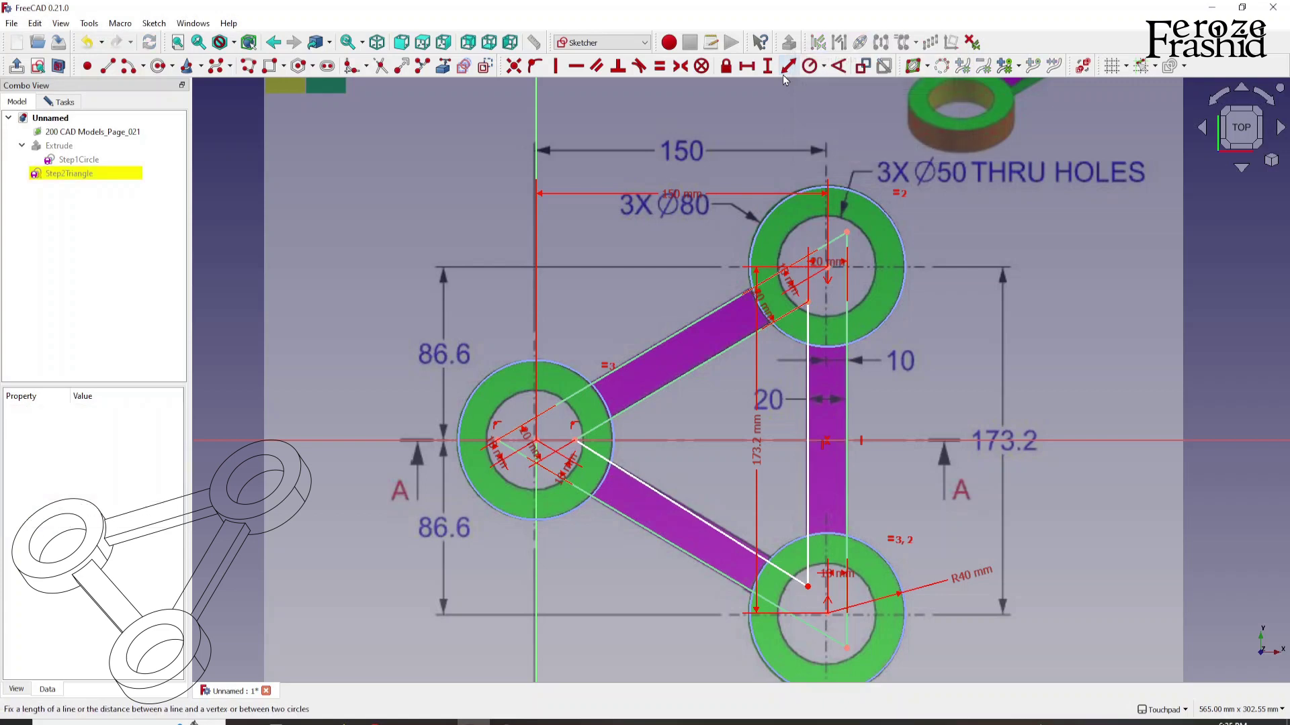
{"action": "left_click", "coordinate": [808, 586]}
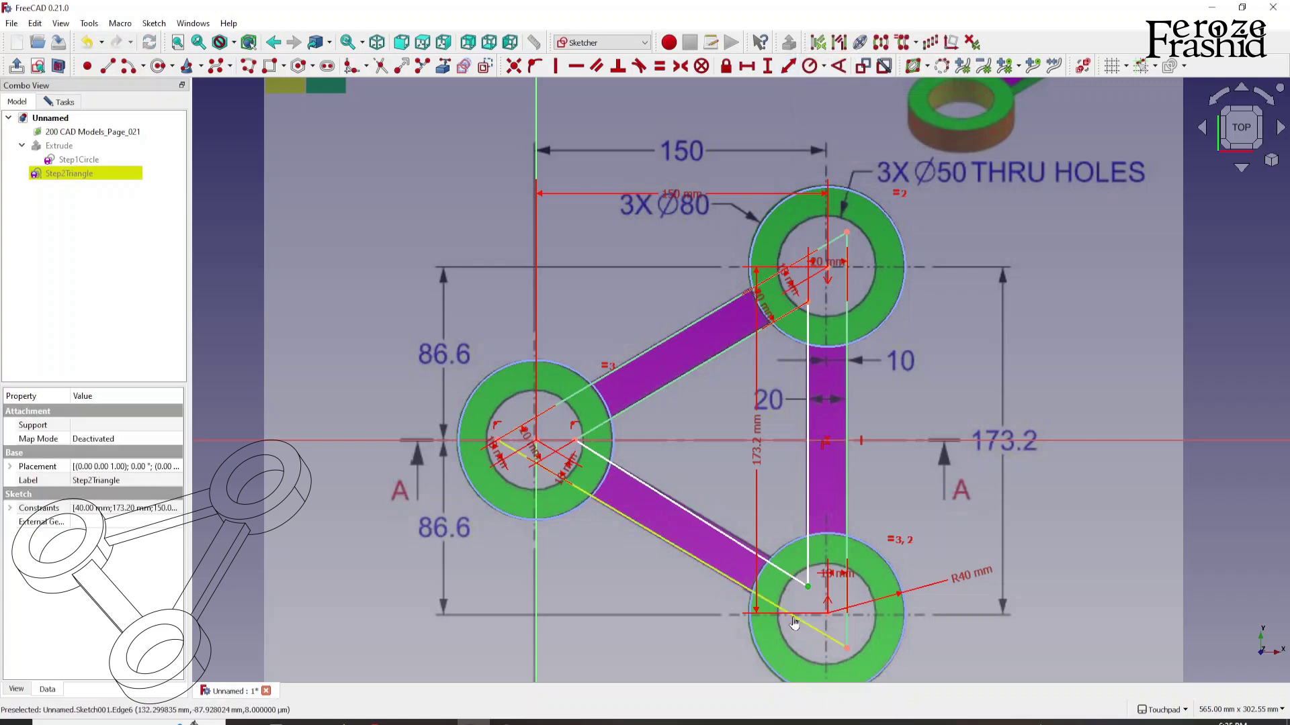
{"action": "left_click", "coordinate": [818, 170]}
{"action": "left_click", "coordinate": [789, 66]}
{"action": "type", "text": "40"}
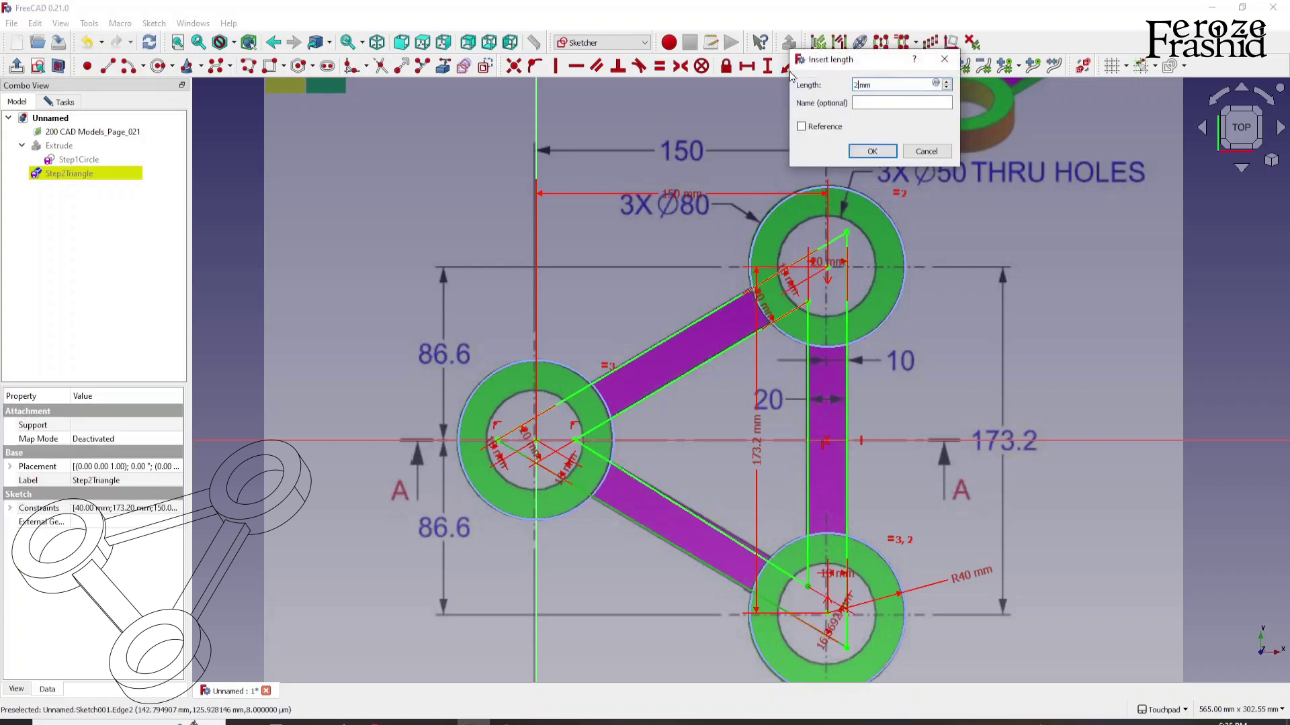
{"action": "key", "text": "Return"}
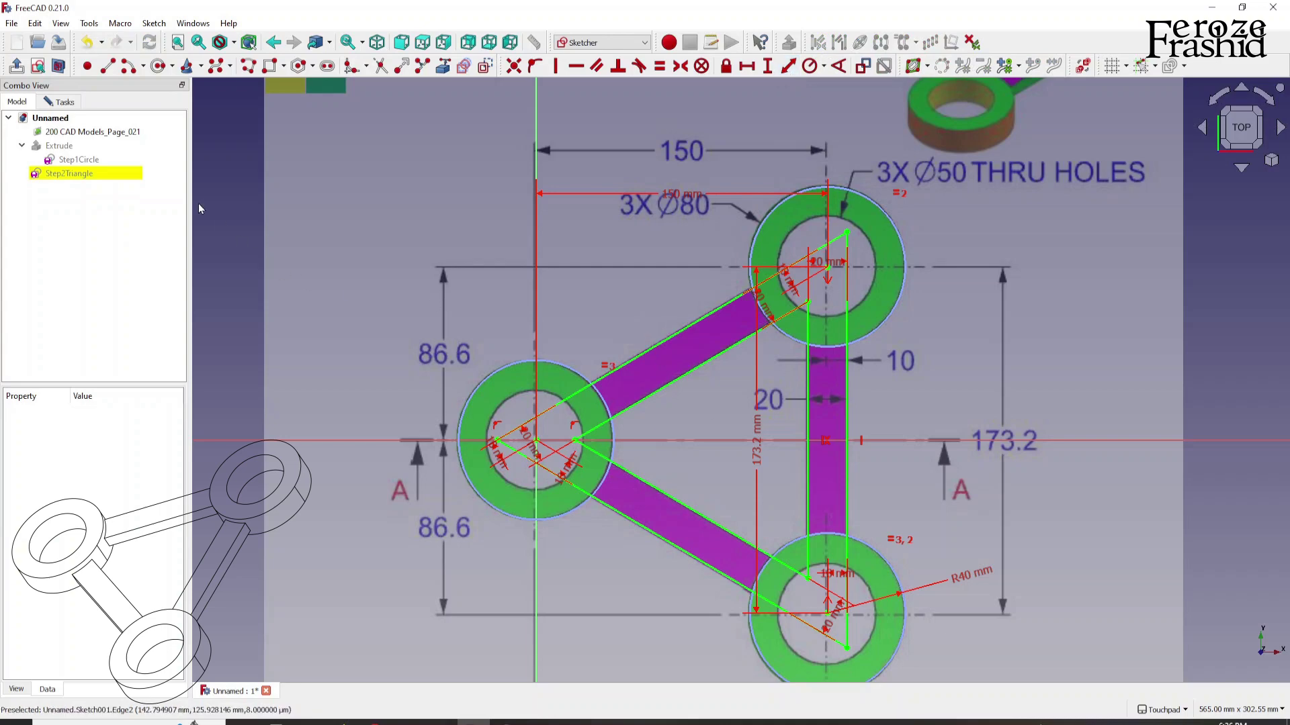
{"action": "left_click", "coordinate": [61, 101]}
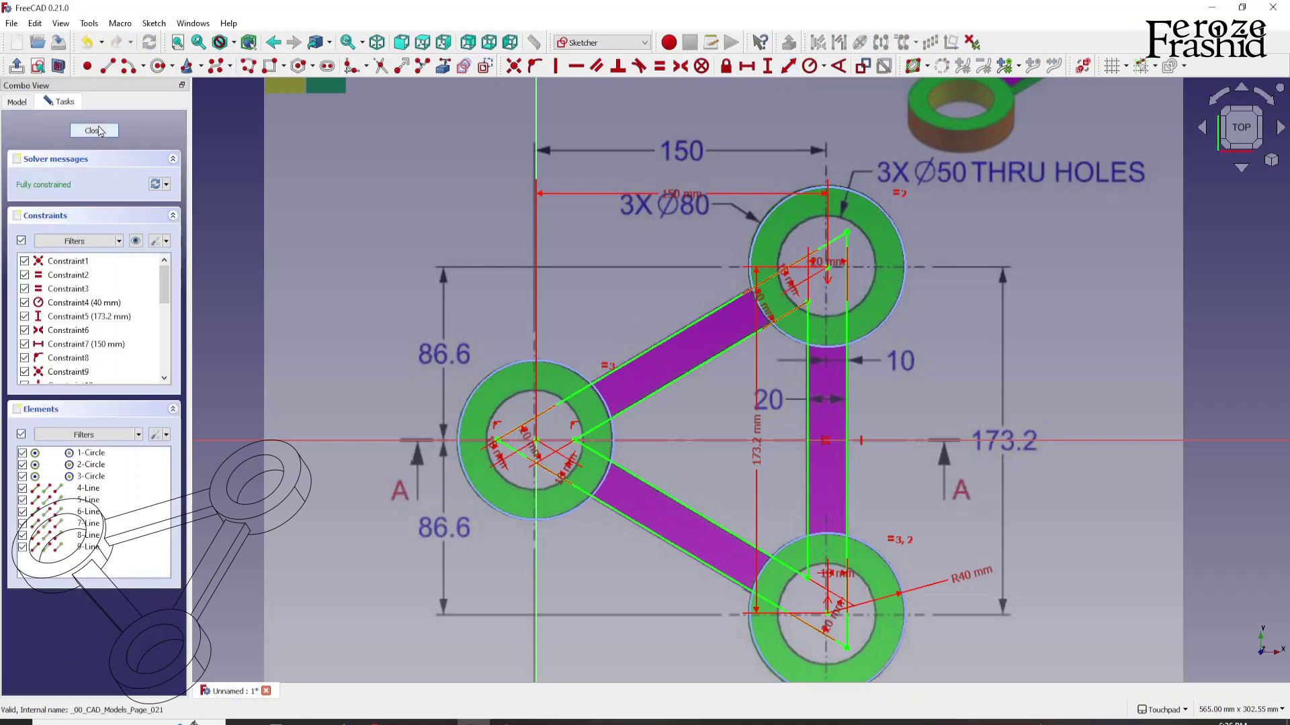
Close the Step2Triangle sketch and start a Part Extrude on it
{"action": "left_click", "coordinate": [94, 130]}
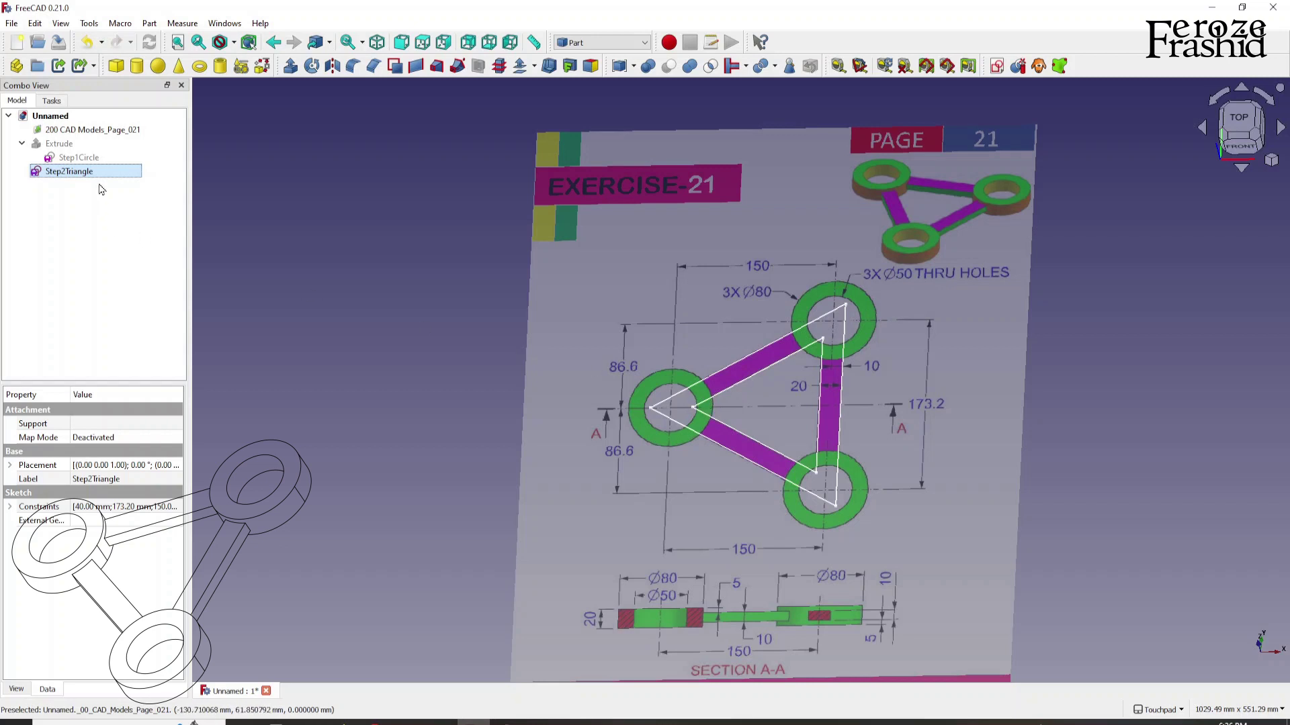
{"action": "left_click", "coordinate": [289, 67]}
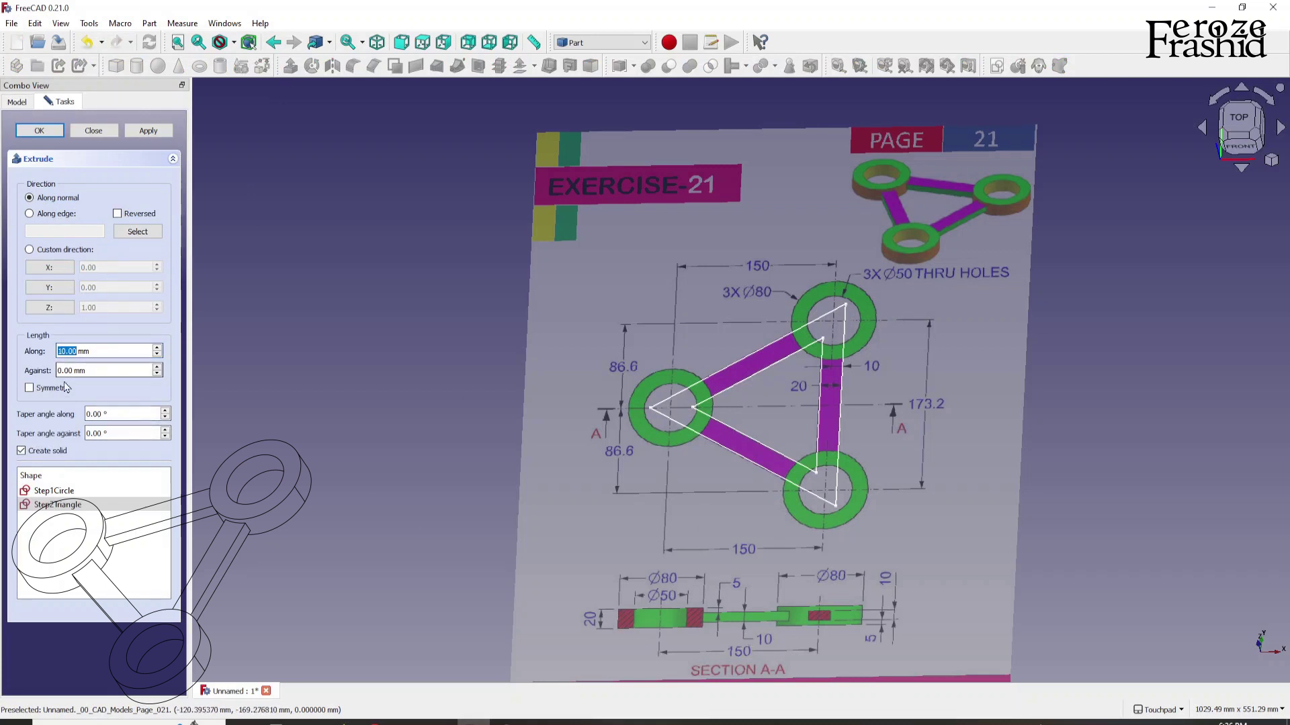
Accept the 10 mm symmetric extrusion as Extrude001 and show the disc solid again
{"action": "left_click", "coordinate": [147, 130]}
{"action": "left_click", "coordinate": [93, 131]}
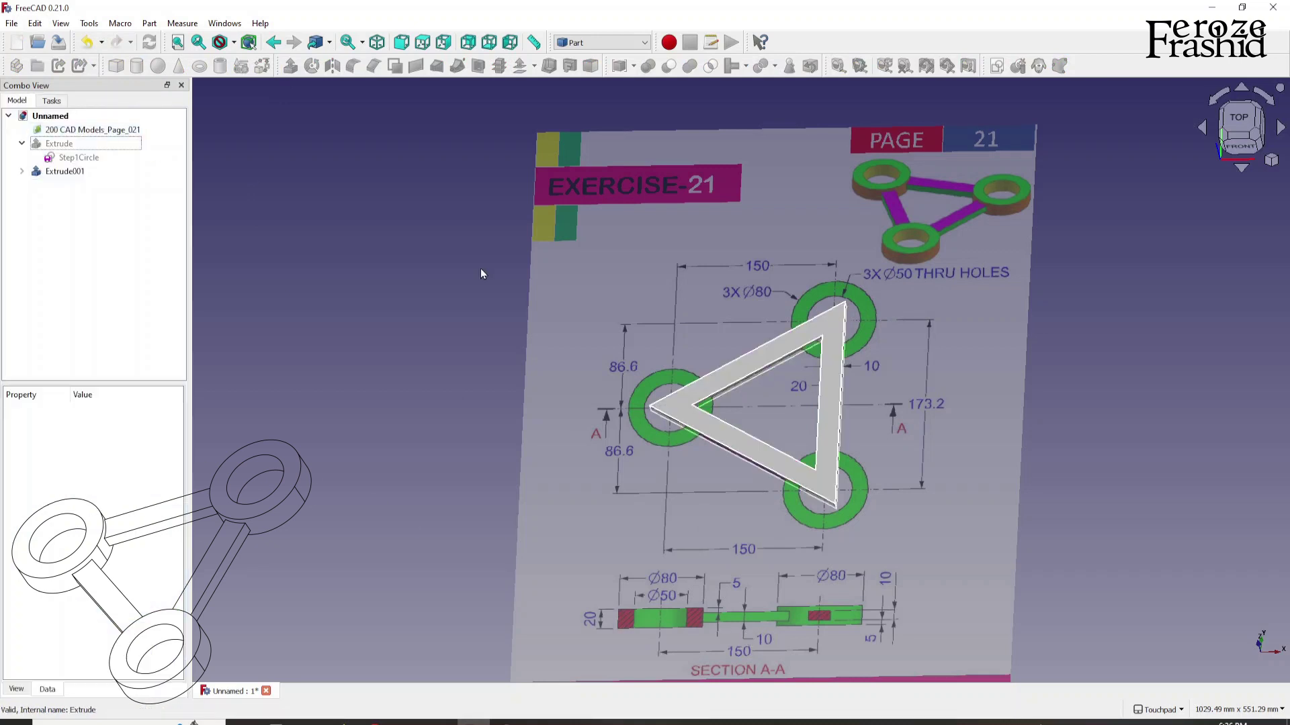
{"action": "left_click", "coordinate": [78, 146]}
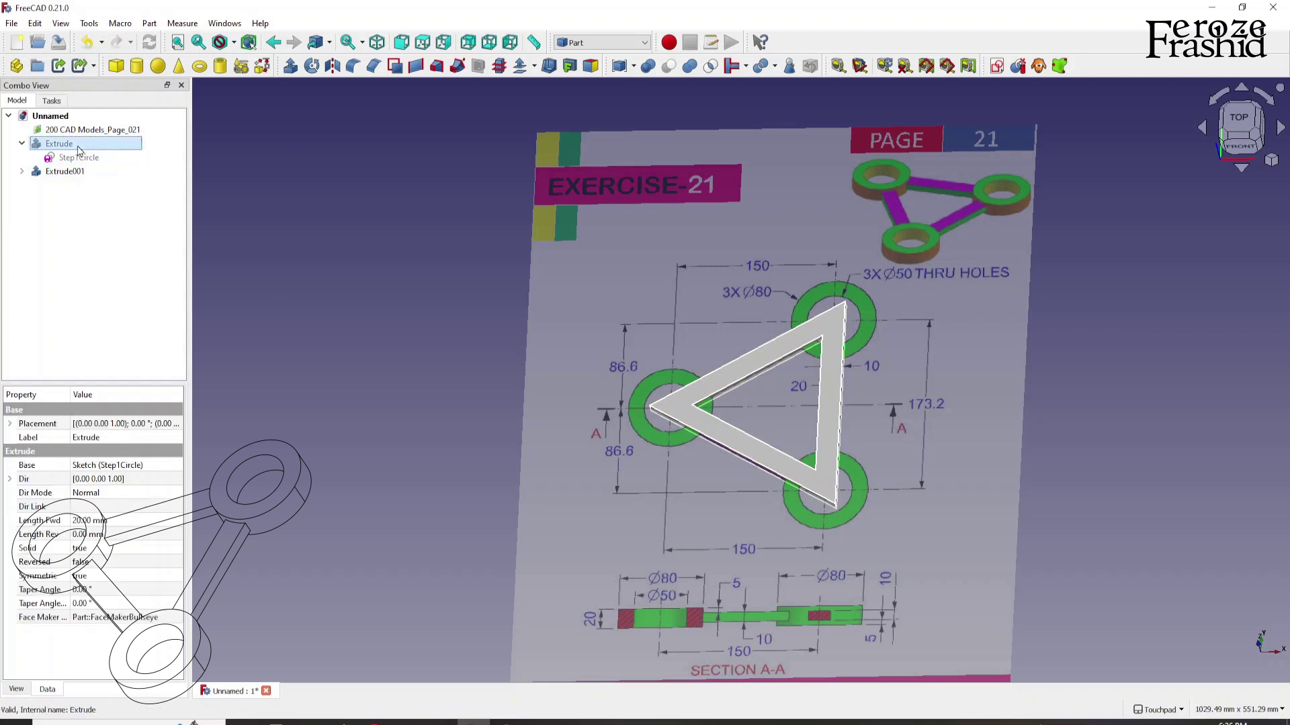
{"action": "key", "text": "space"}
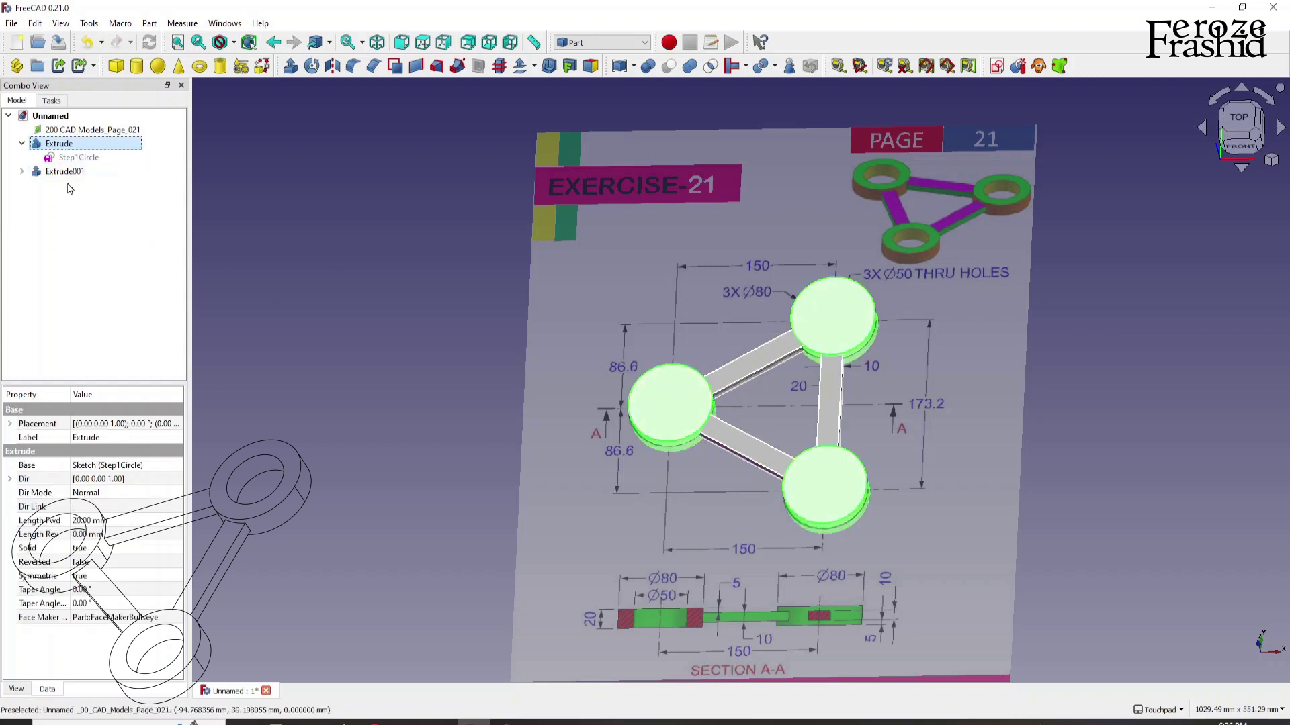
Inspect Extrude001's tree entry, then select the Step1Circle sketch
{"action": "left_click", "coordinate": [65, 172]}
{"action": "left_click", "coordinate": [22, 171]}
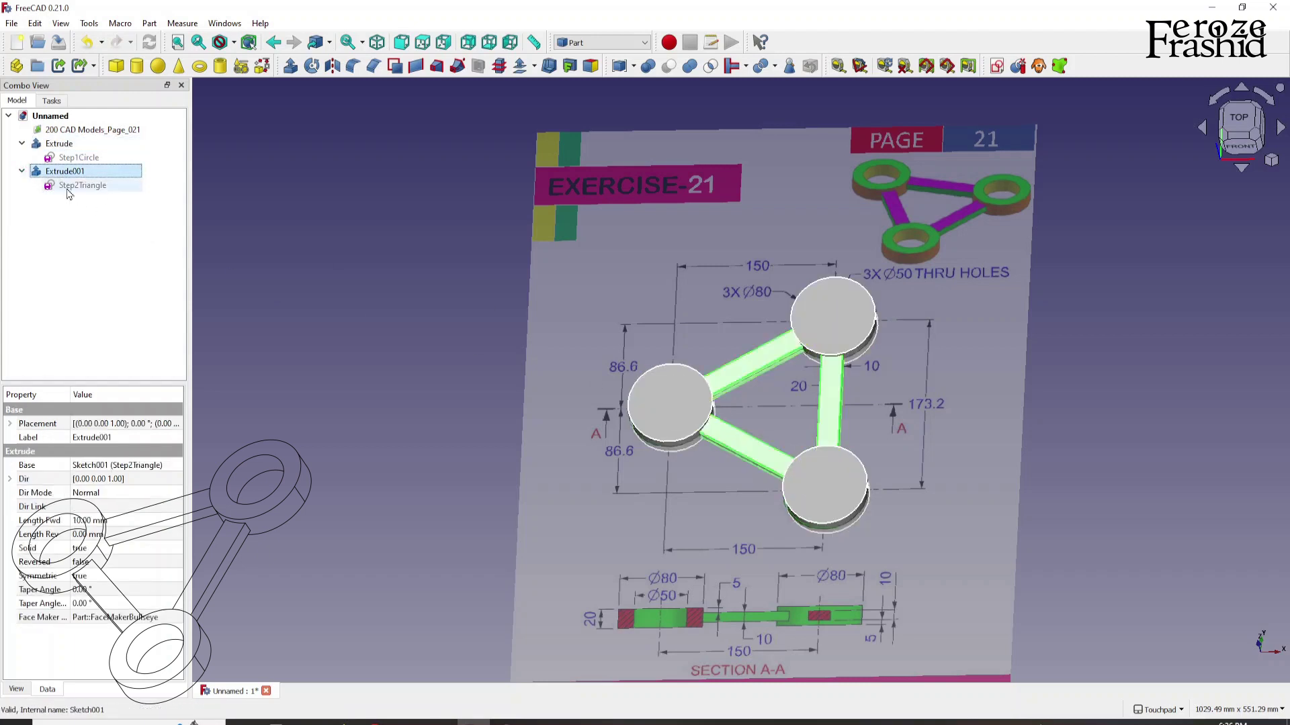
{"action": "left_click", "coordinate": [23, 172]}
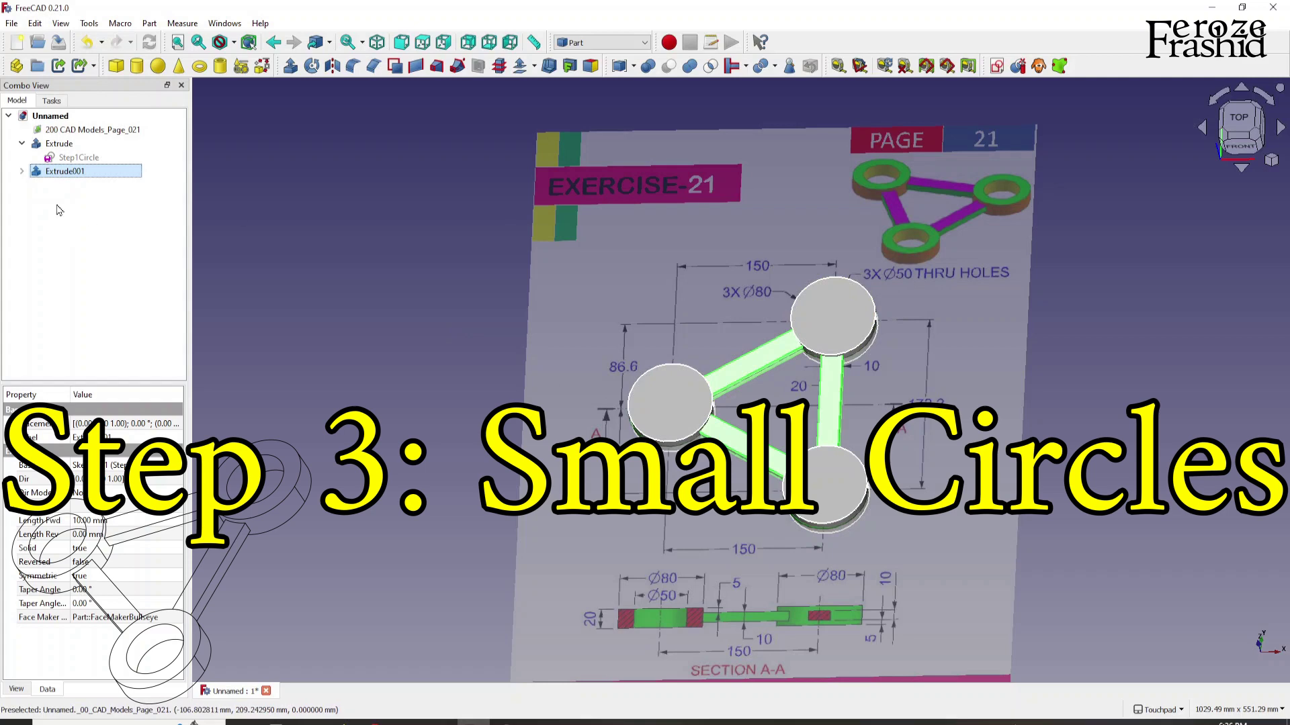
{"action": "left_click", "coordinate": [71, 159]}
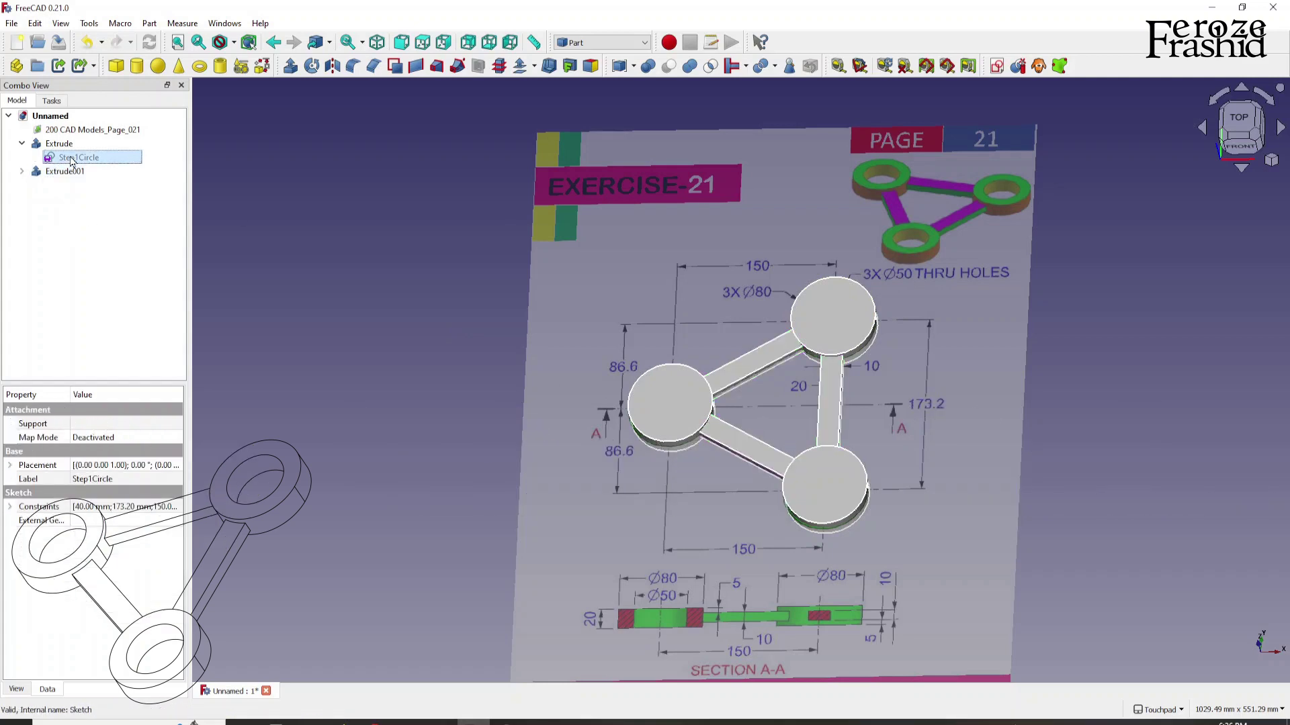
Copy the Step1Circle sketch and paste a duplicate into the model tree
{"action": "right_click", "coordinate": [71, 159]}
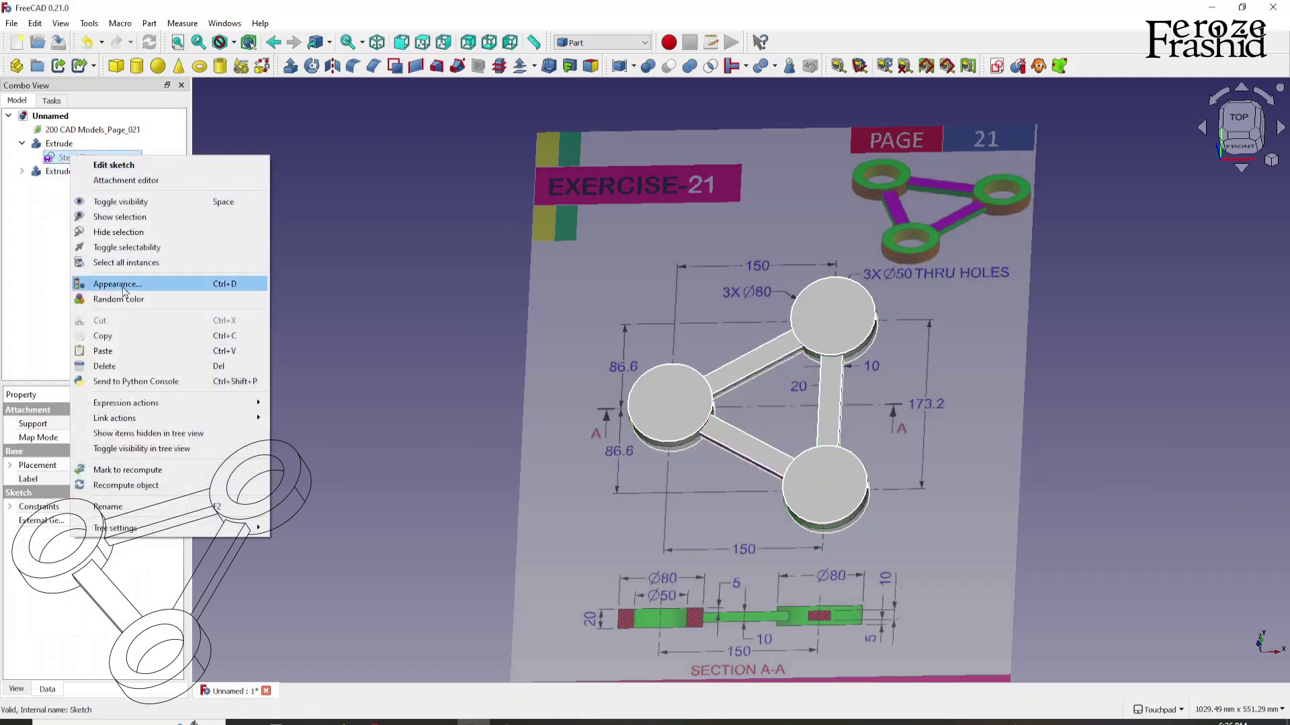
{"action": "left_click", "coordinate": [132, 336]}
{"action": "right_click", "coordinate": [101, 251]}
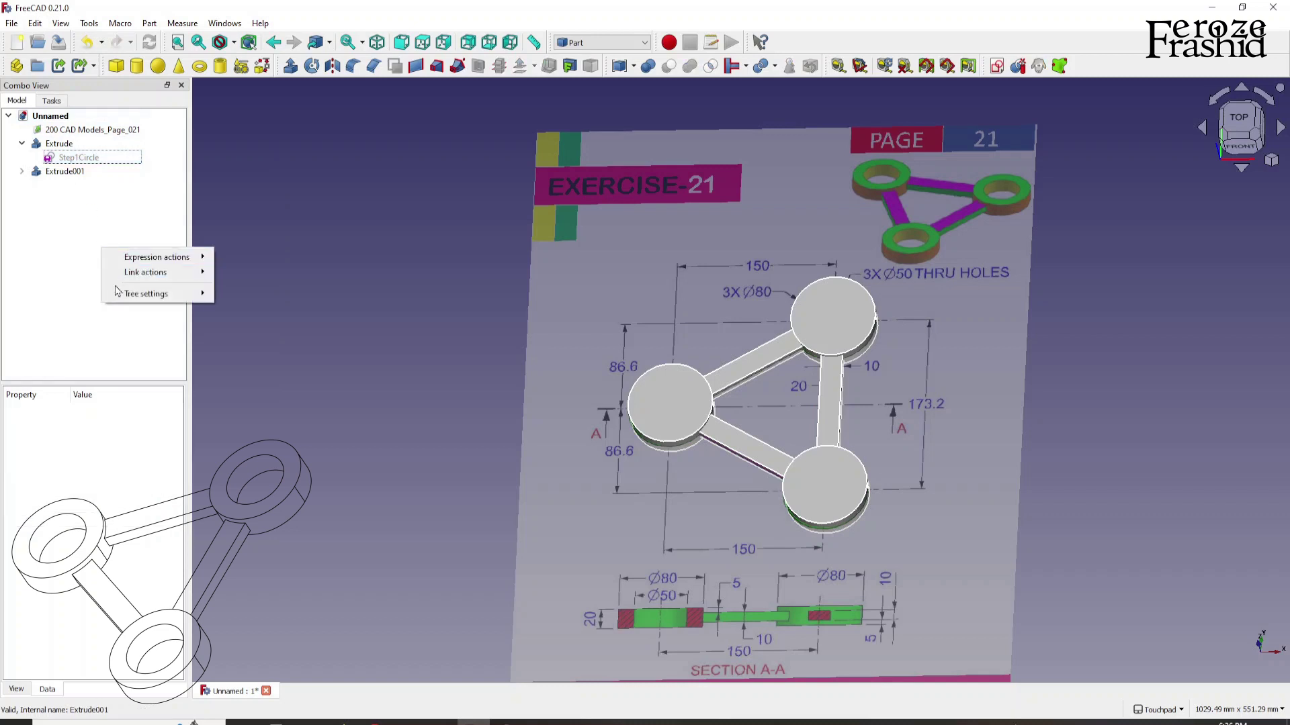
{"action": "left_click", "coordinate": [64, 214]}
{"action": "right_click", "coordinate": [65, 211]}
{"action": "left_click", "coordinate": [70, 159]}
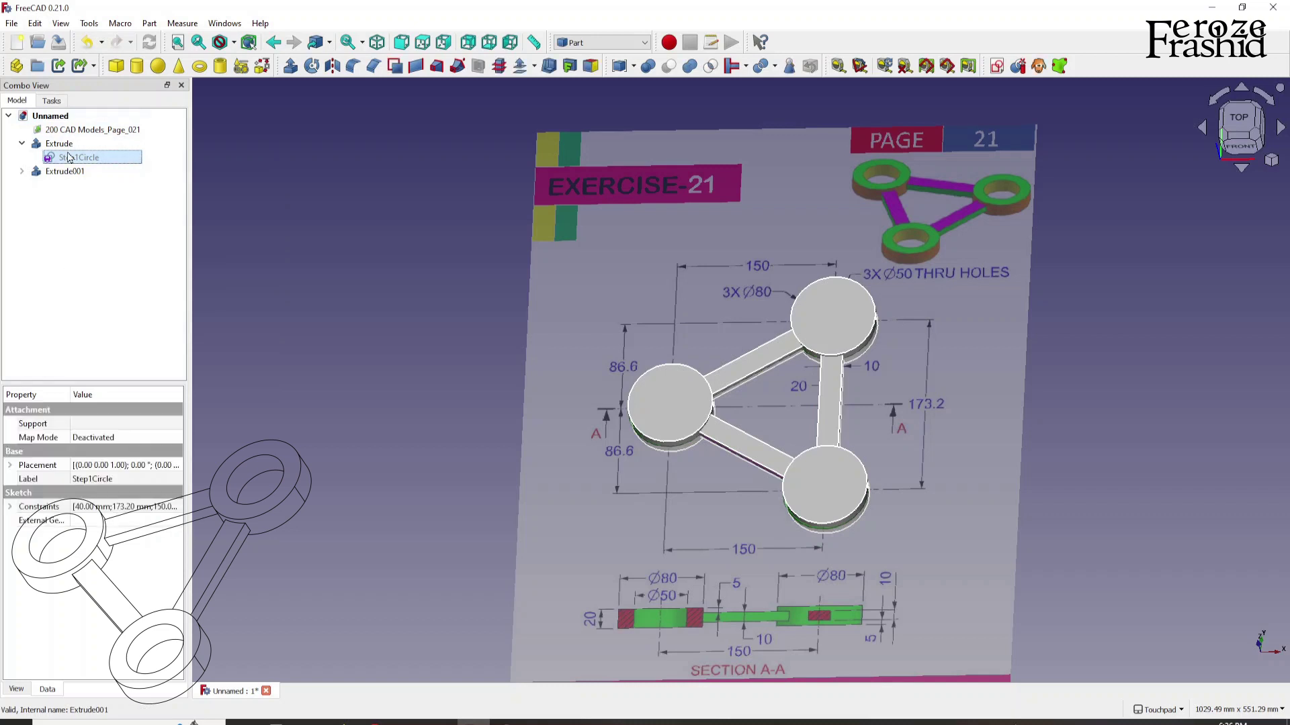
{"action": "right_click", "coordinate": [68, 153]}
{"action": "left_click", "coordinate": [115, 349]}
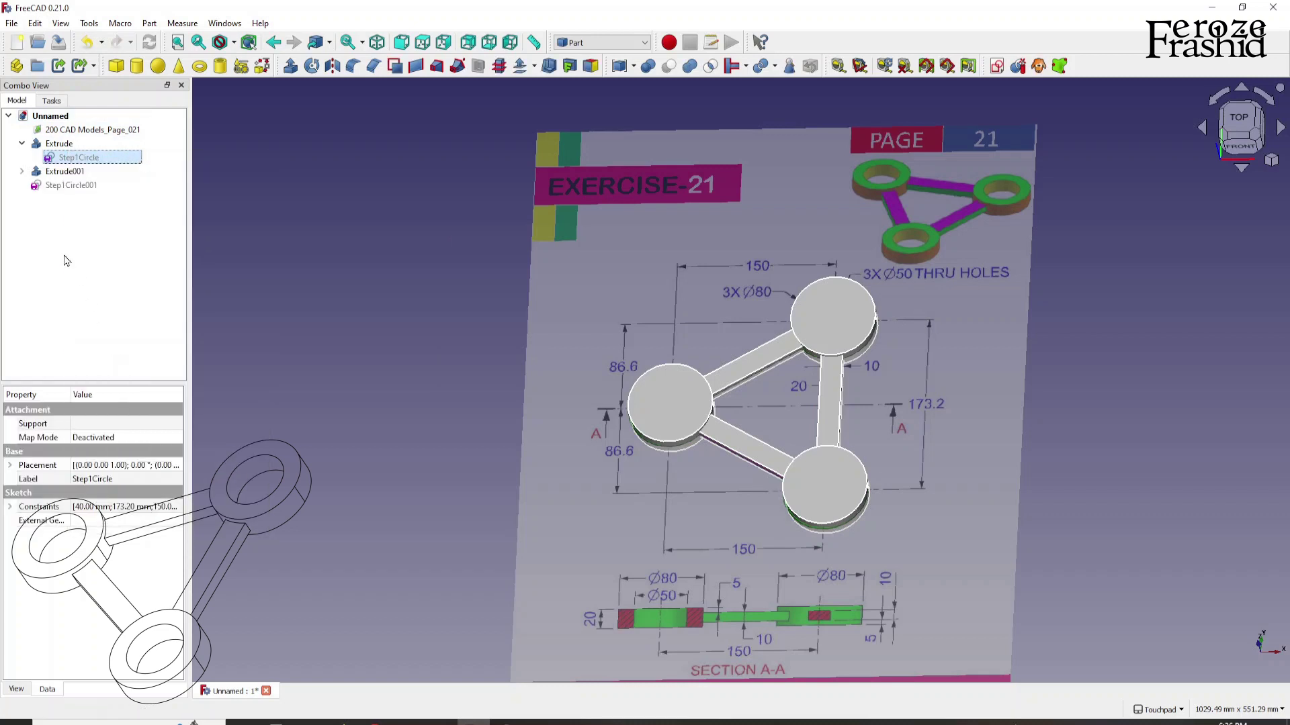
Rename the pasted copy Step2Circle and hide the Extrude001 and Extrude solids
{"action": "left_click", "coordinate": [67, 186]}
{"action": "key", "text": "F2"}
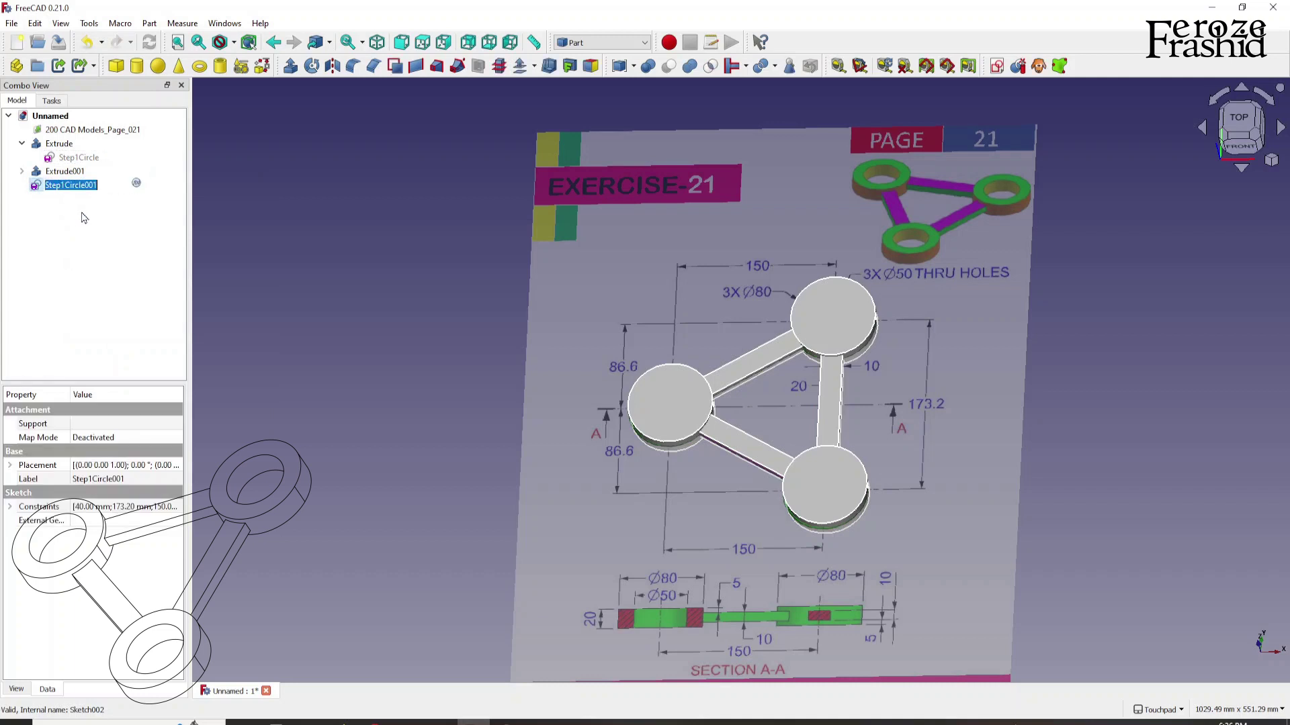
{"action": "key", "text": "End"}
{"action": "key", "text": "Return"}
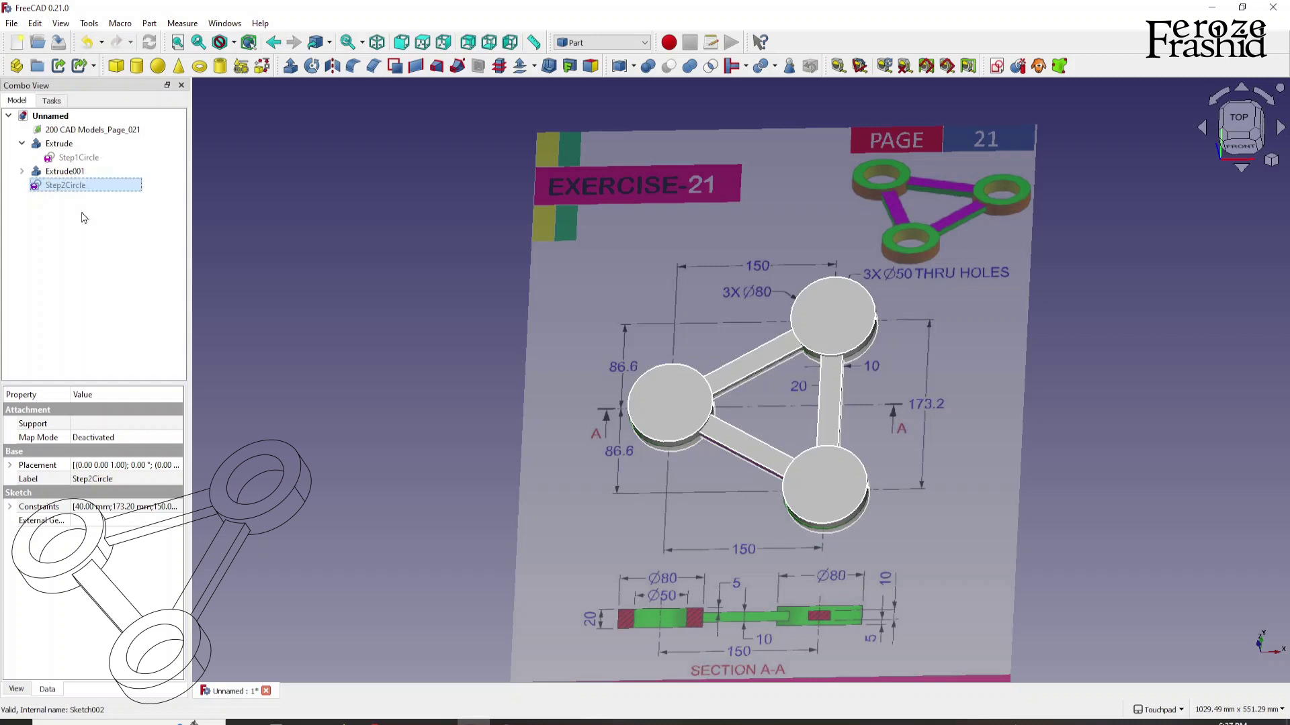
{"action": "left_click", "coordinate": [75, 171]}
{"action": "left_click", "coordinate": [73, 144]}
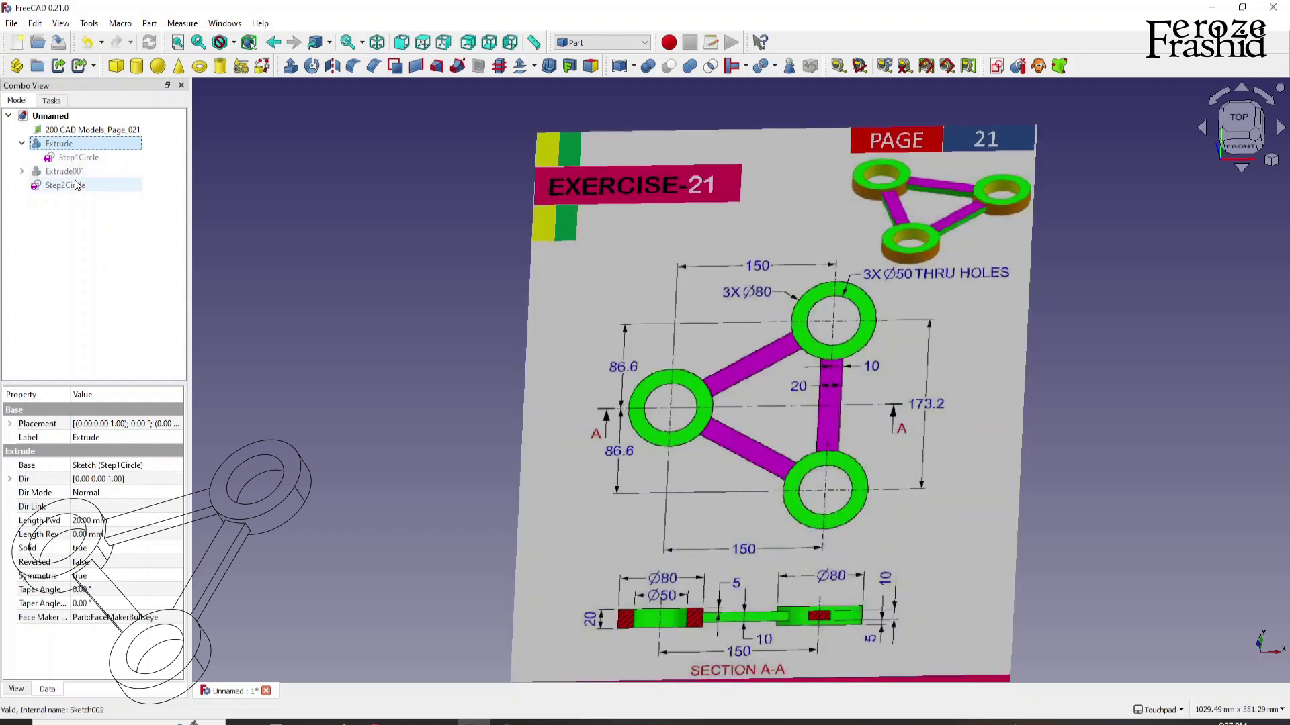
In Step2Circle, change the R40 mm radius constraint to 25 mm and close the sketch
{"action": "double_click", "coordinate": [74, 187]}
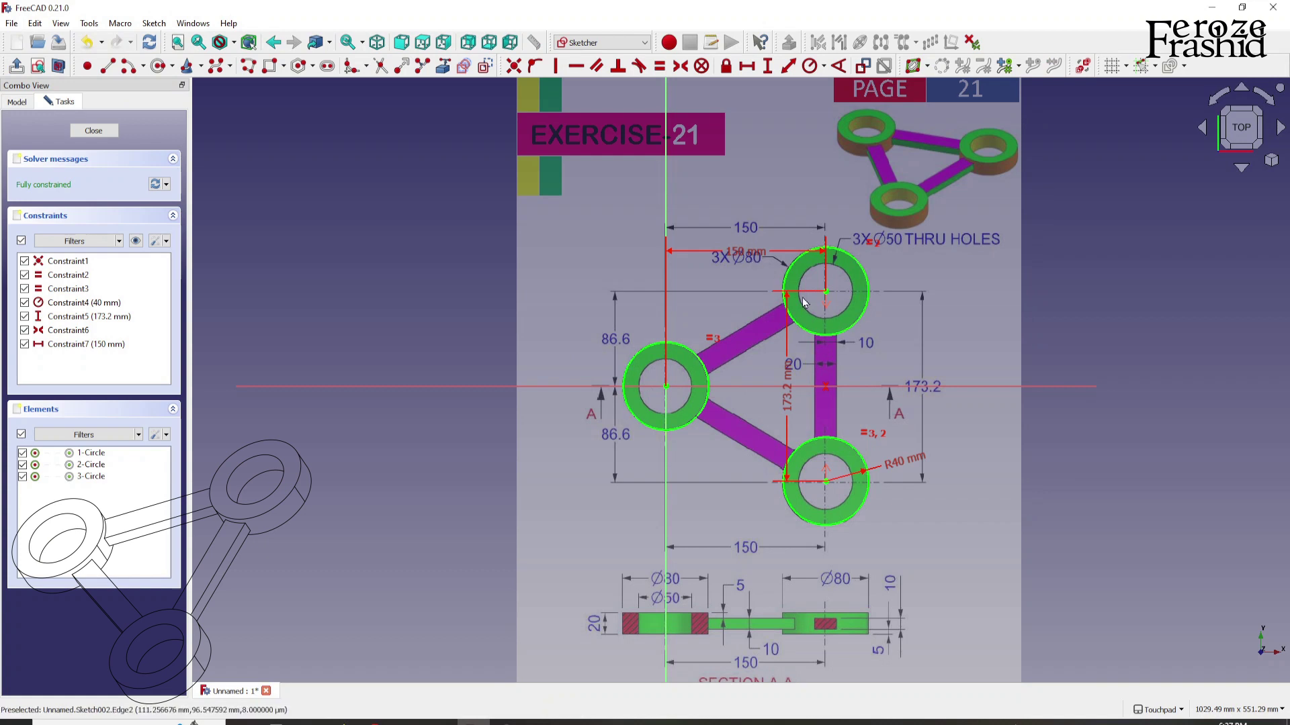
{"action": "double_click", "coordinate": [900, 465]}
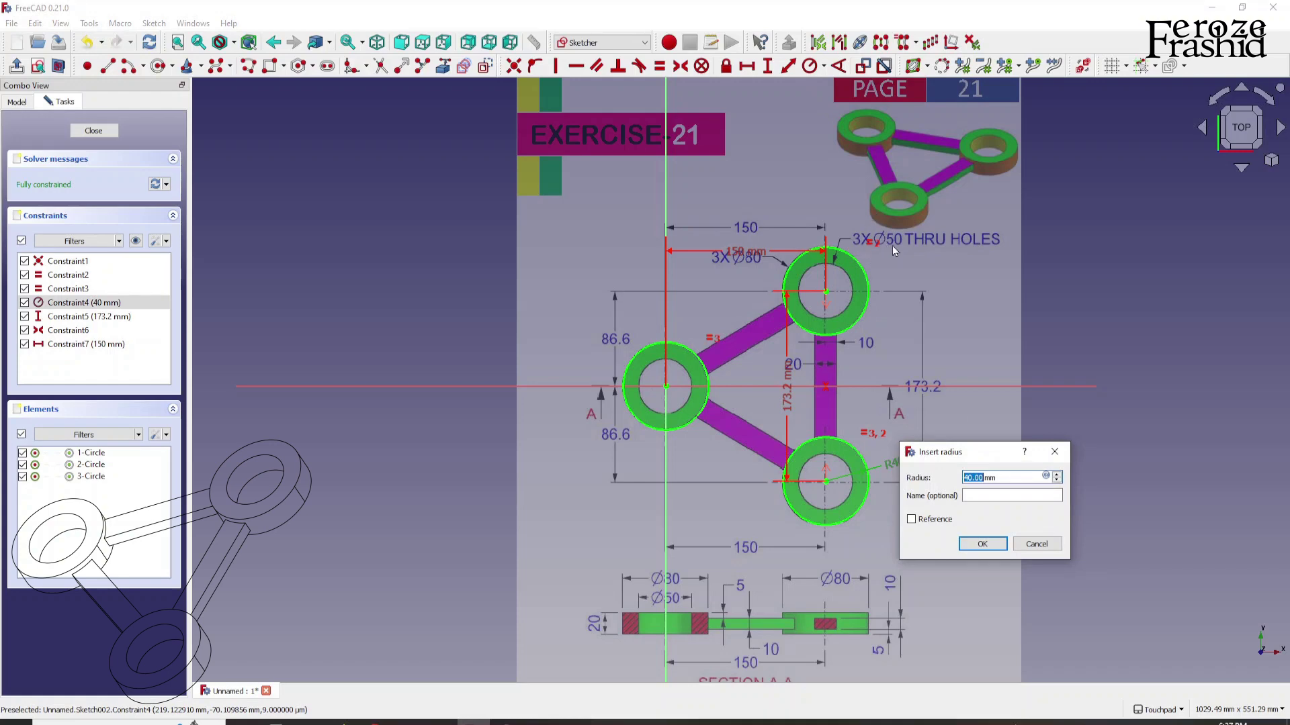
{"action": "type", "text": "25"}
{"action": "key", "text": "Return"}
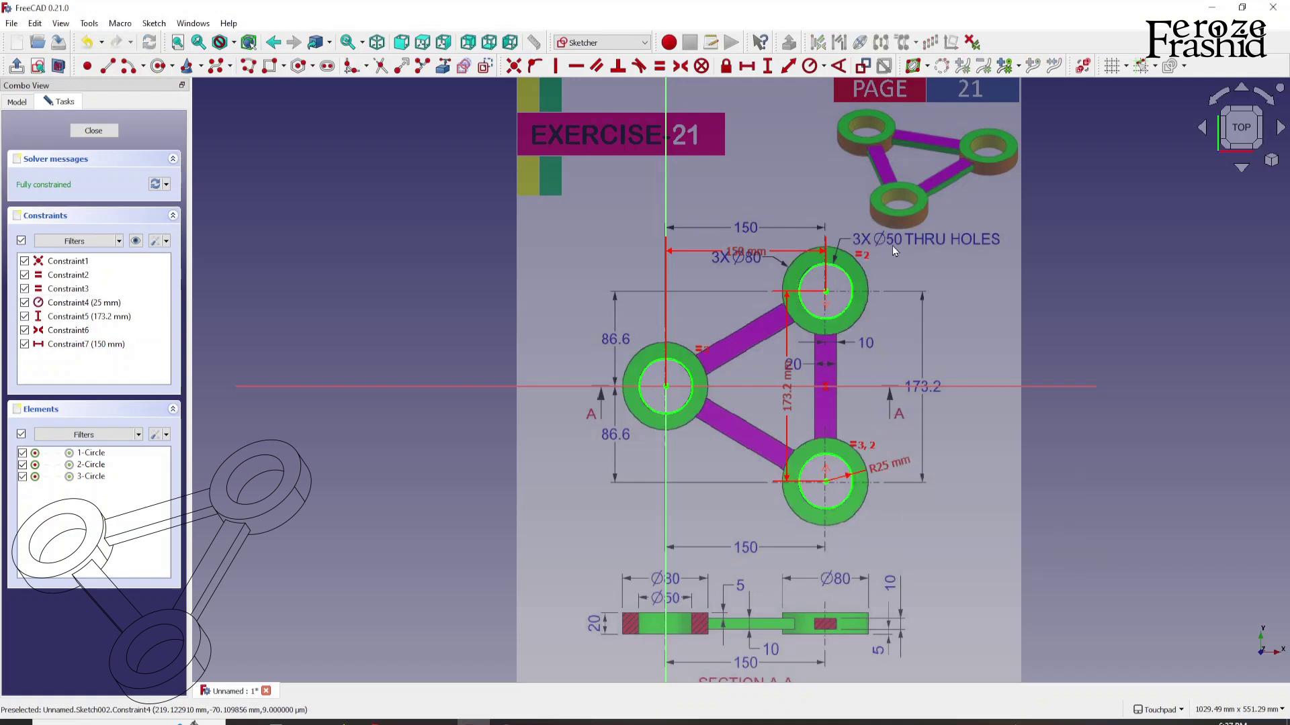
{"action": "left_click", "coordinate": [94, 135]}
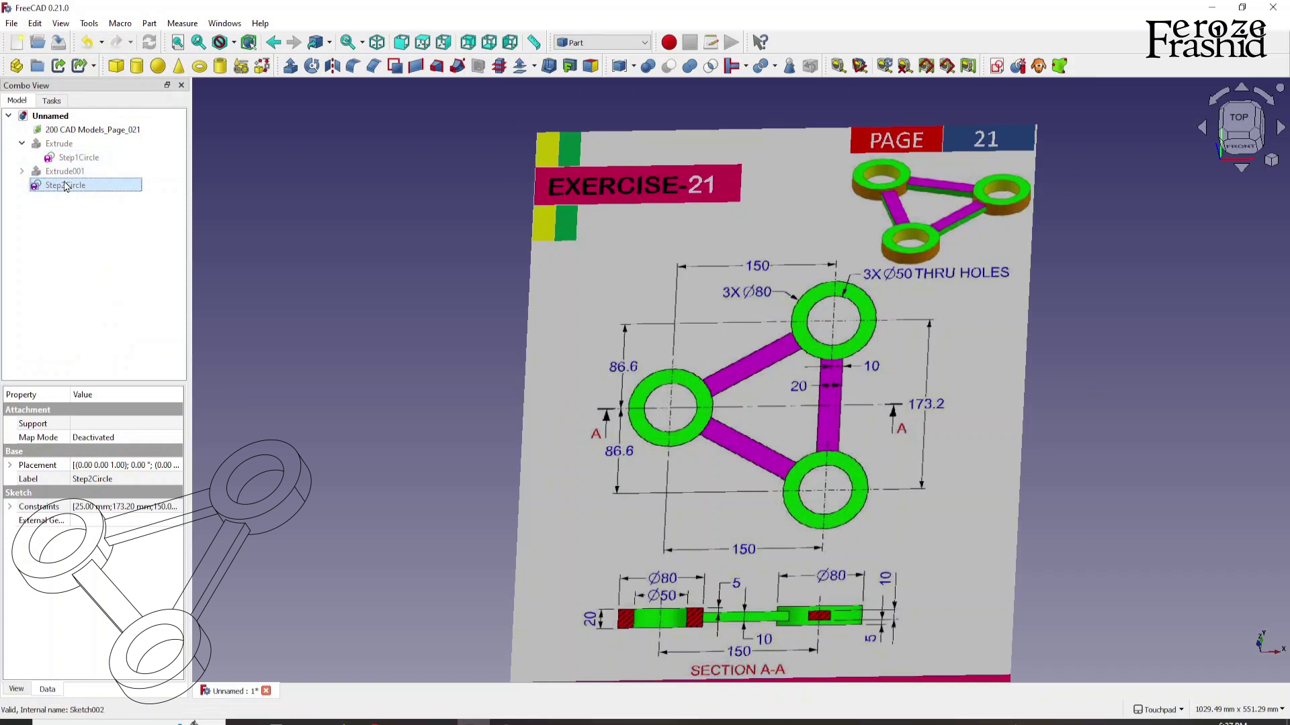
Extrude Step2Circle 20 mm symmetrically into the Extrude002 hole cylinders
{"action": "key", "text": "space"}
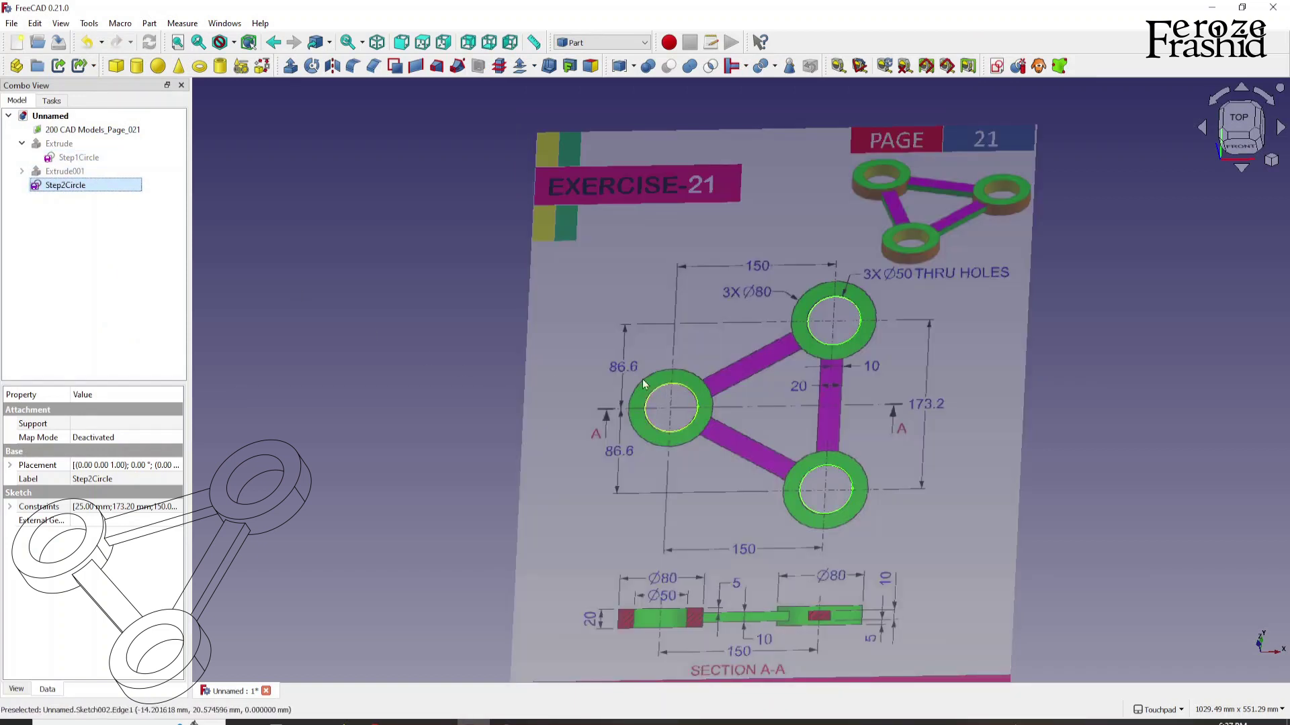
{"action": "left_click", "coordinate": [290, 65]}
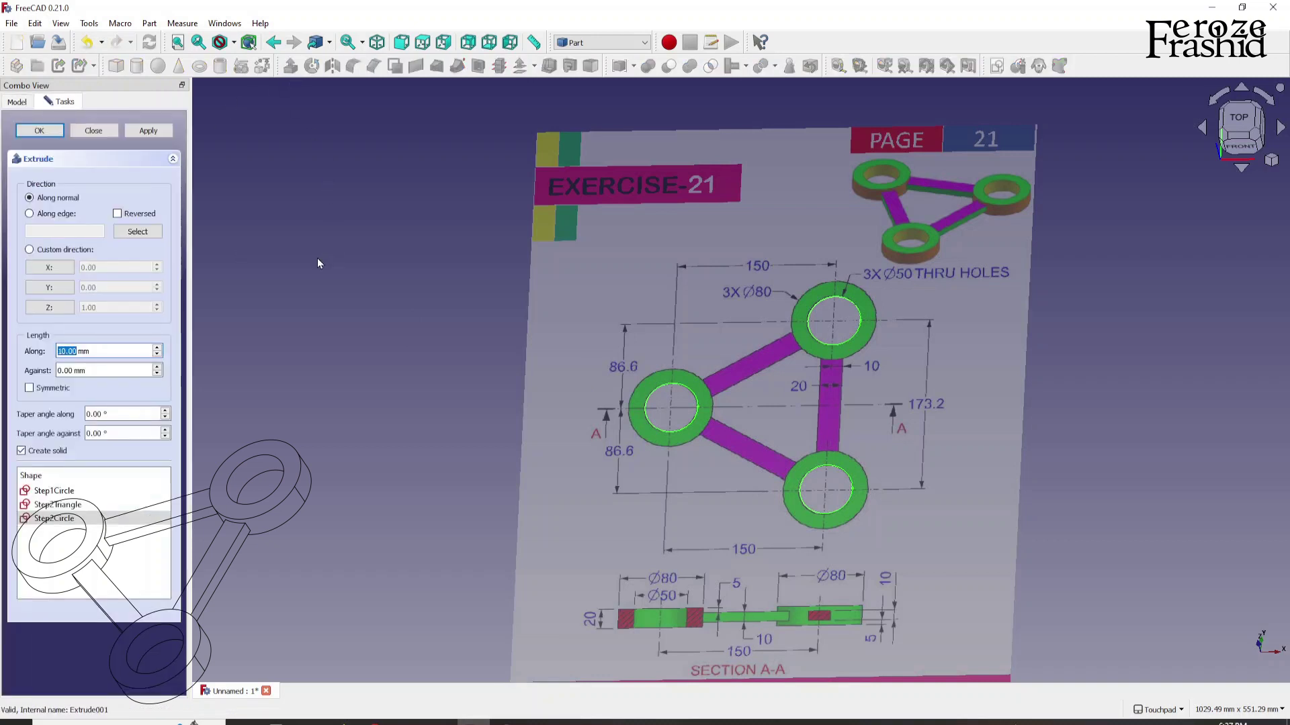
{"action": "type", "text": "20"}
{"action": "left_click", "coordinate": [55, 389]}
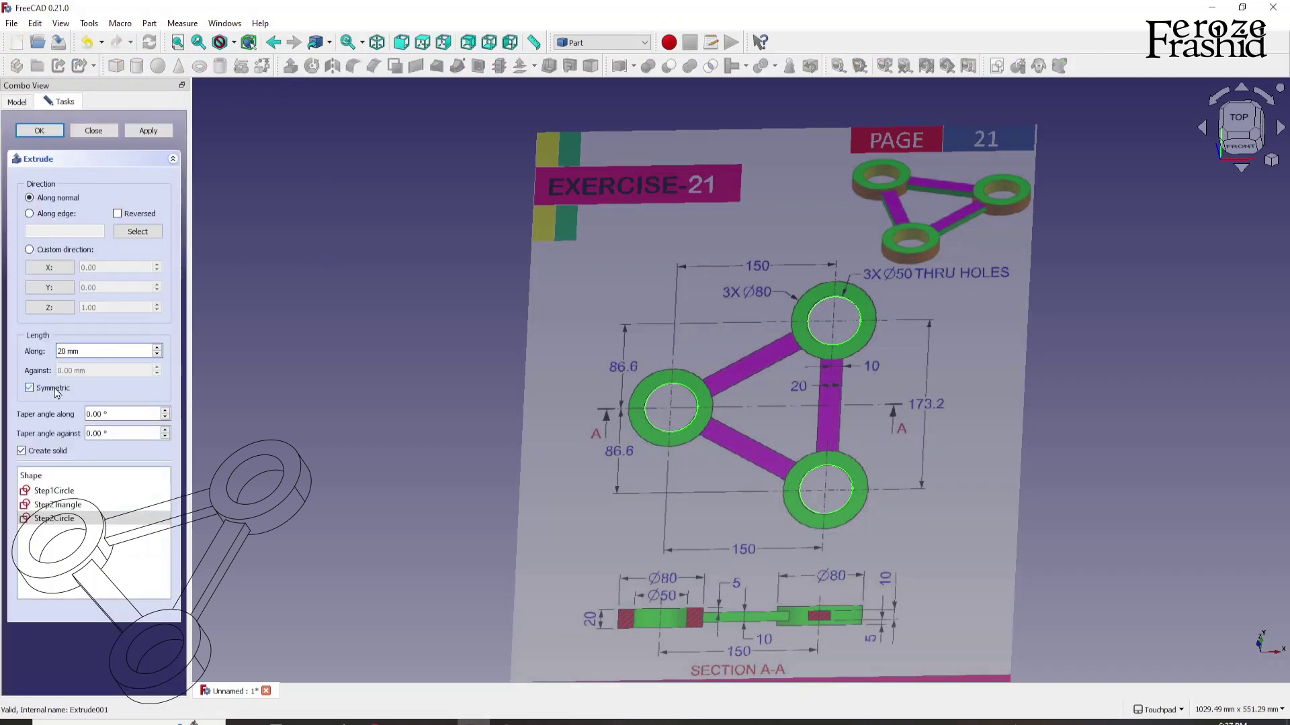
{"action": "left_click", "coordinate": [142, 134]}
{"action": "left_click", "coordinate": [111, 131]}
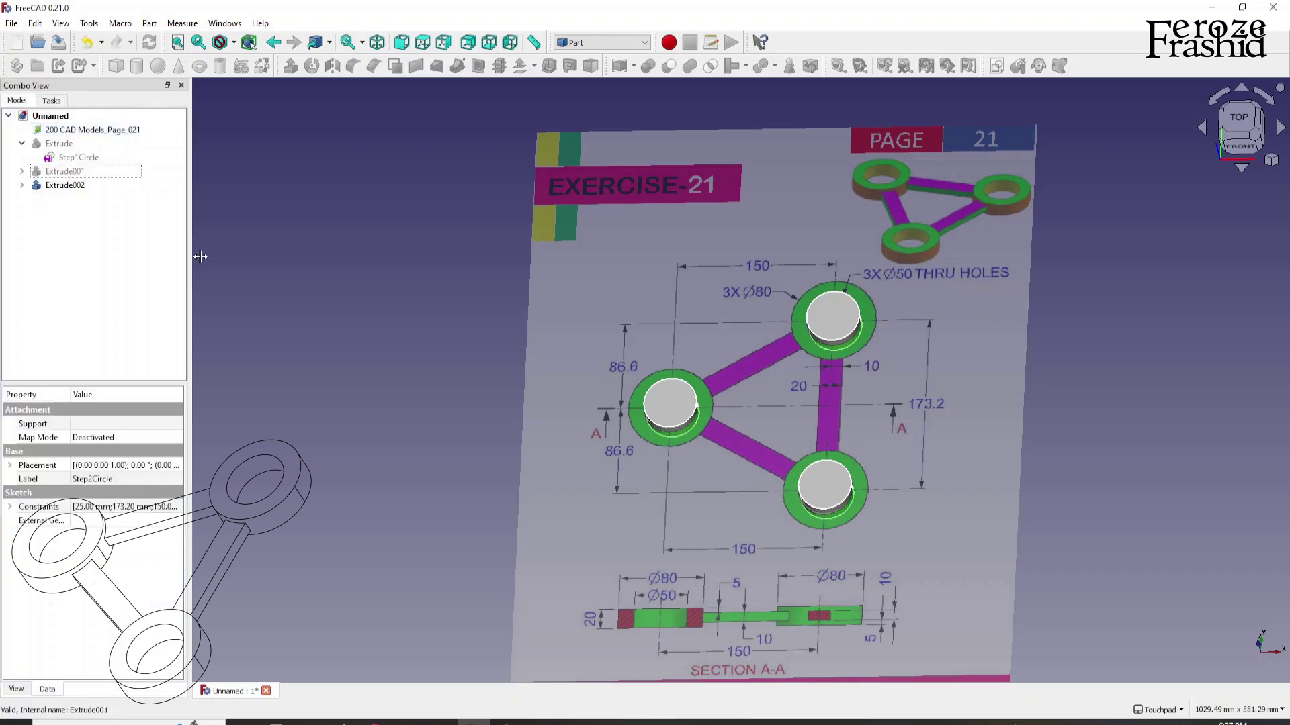
Show the Extrude001 bars again and select the Extrude ring solid
{"action": "left_click", "coordinate": [101, 173]}
{"action": "key", "text": "space"}
{"action": "left_click", "coordinate": [72, 146]}
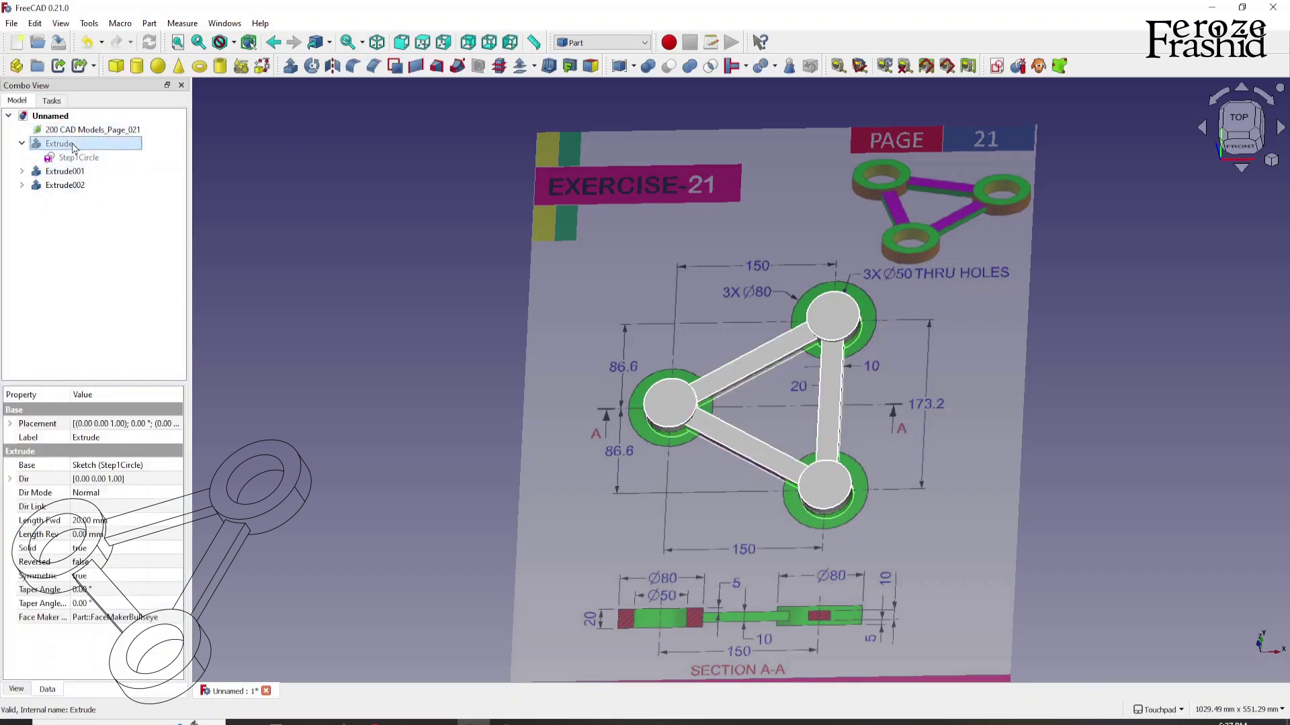
{"action": "left_click", "coordinate": [403, 302]}
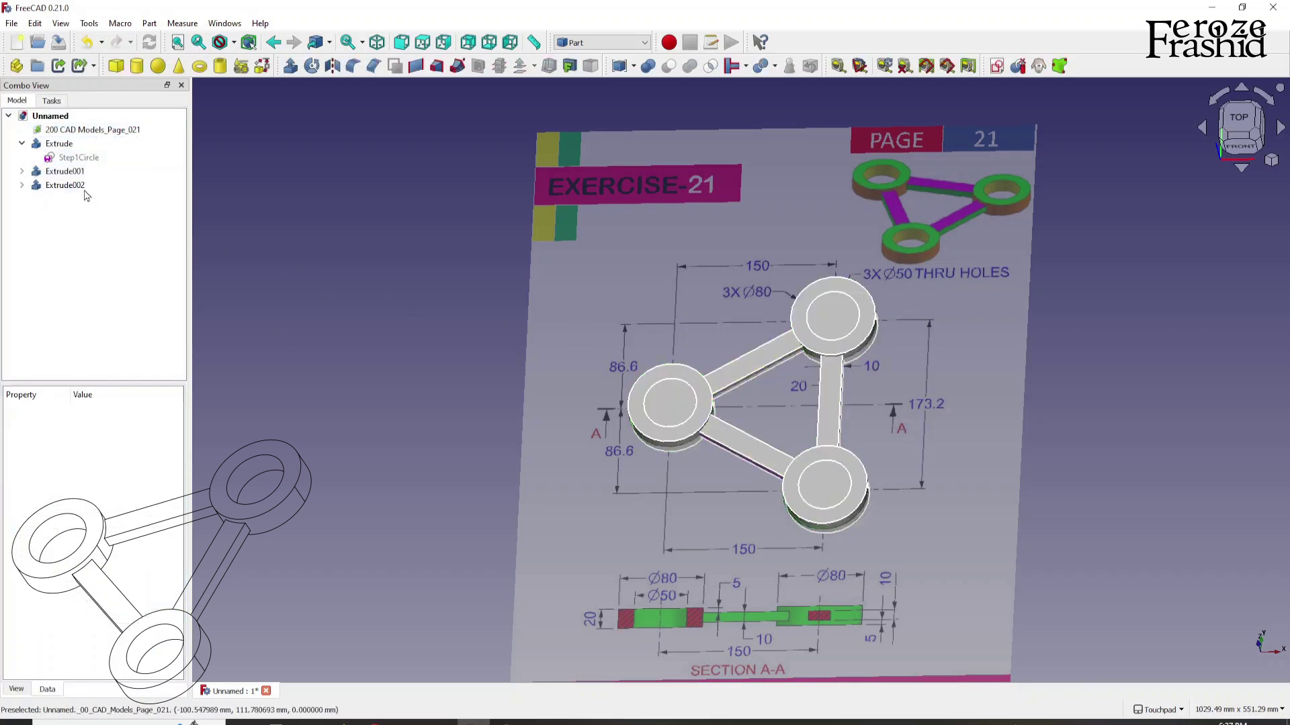
{"action": "left_click", "coordinate": [66, 144]}
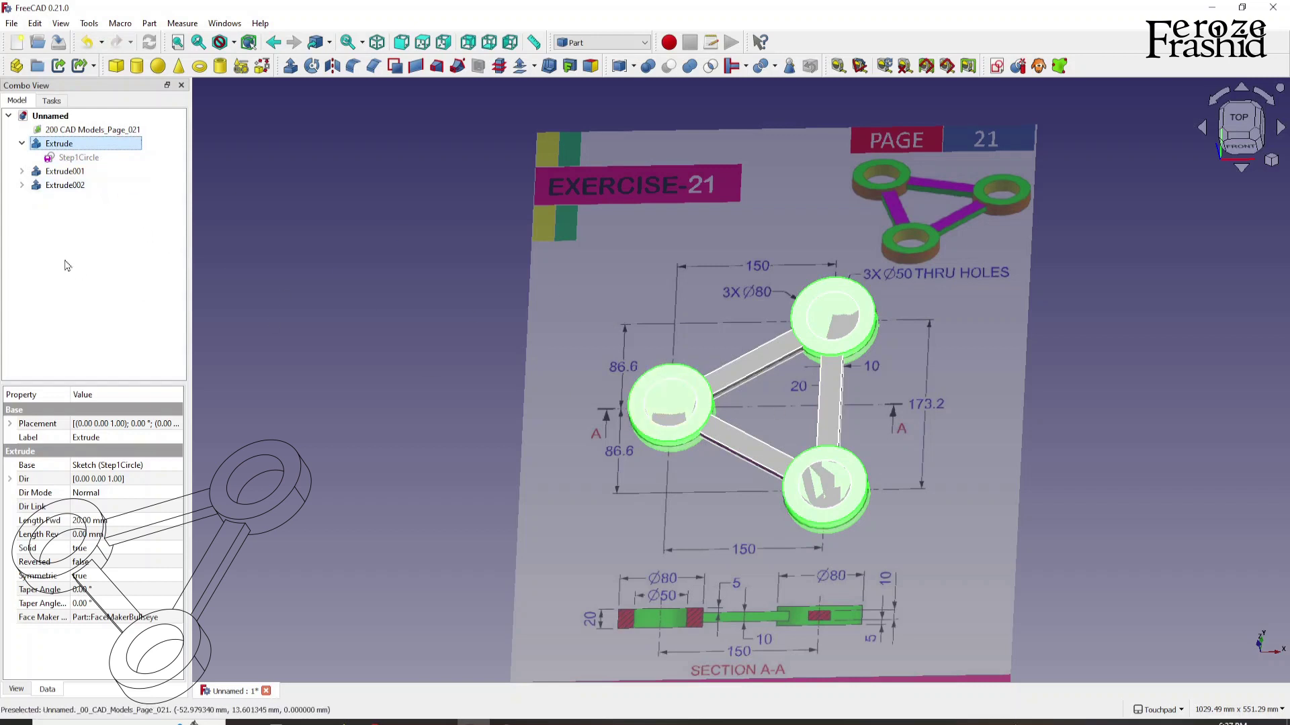
{"action": "left_click", "coordinate": [78, 188]}
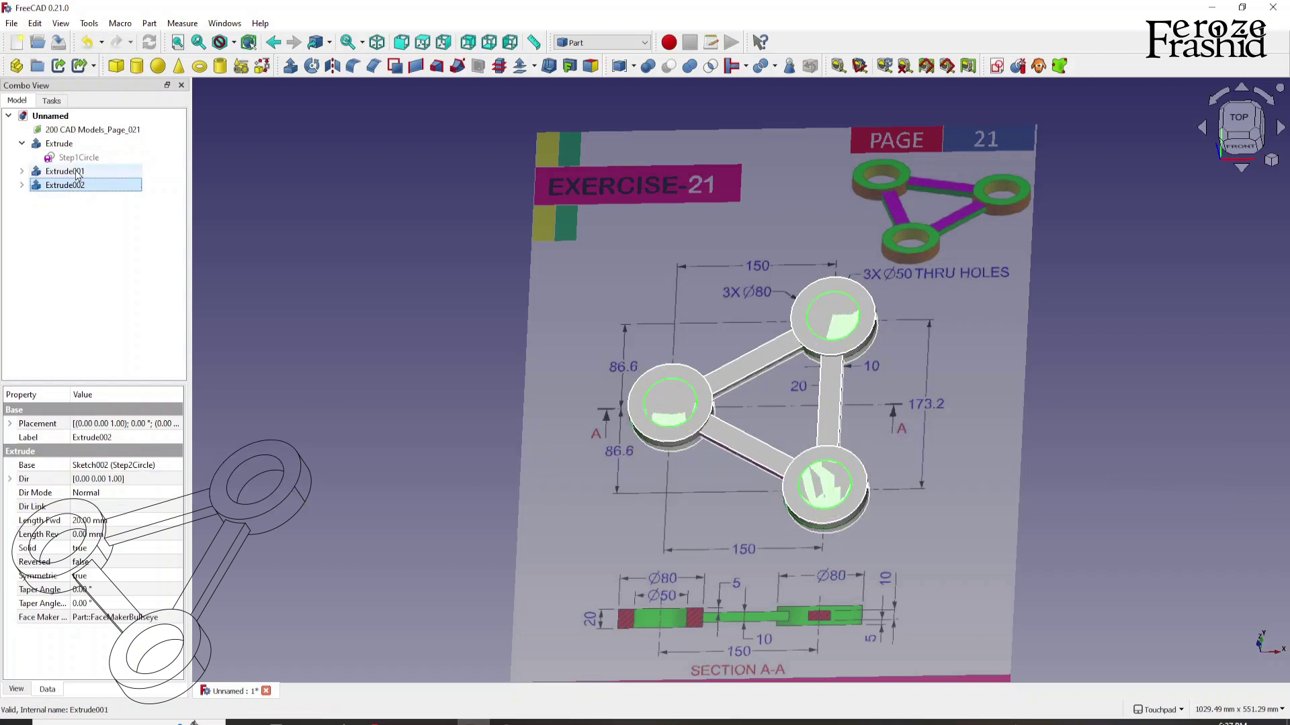
{"action": "left_click", "coordinate": [74, 145]}
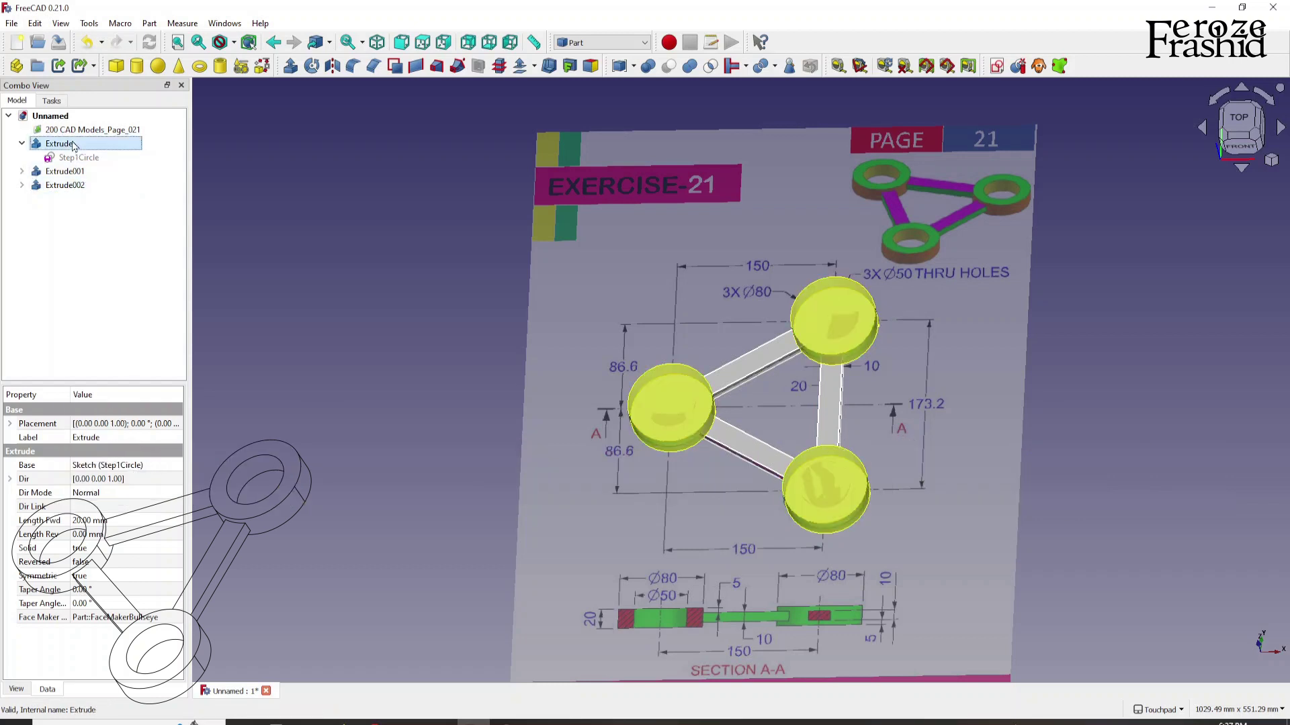
{"action": "left_click", "coordinate": [77, 187], "text": "ctrl"}
{"action": "left_click", "coordinate": [669, 66]}
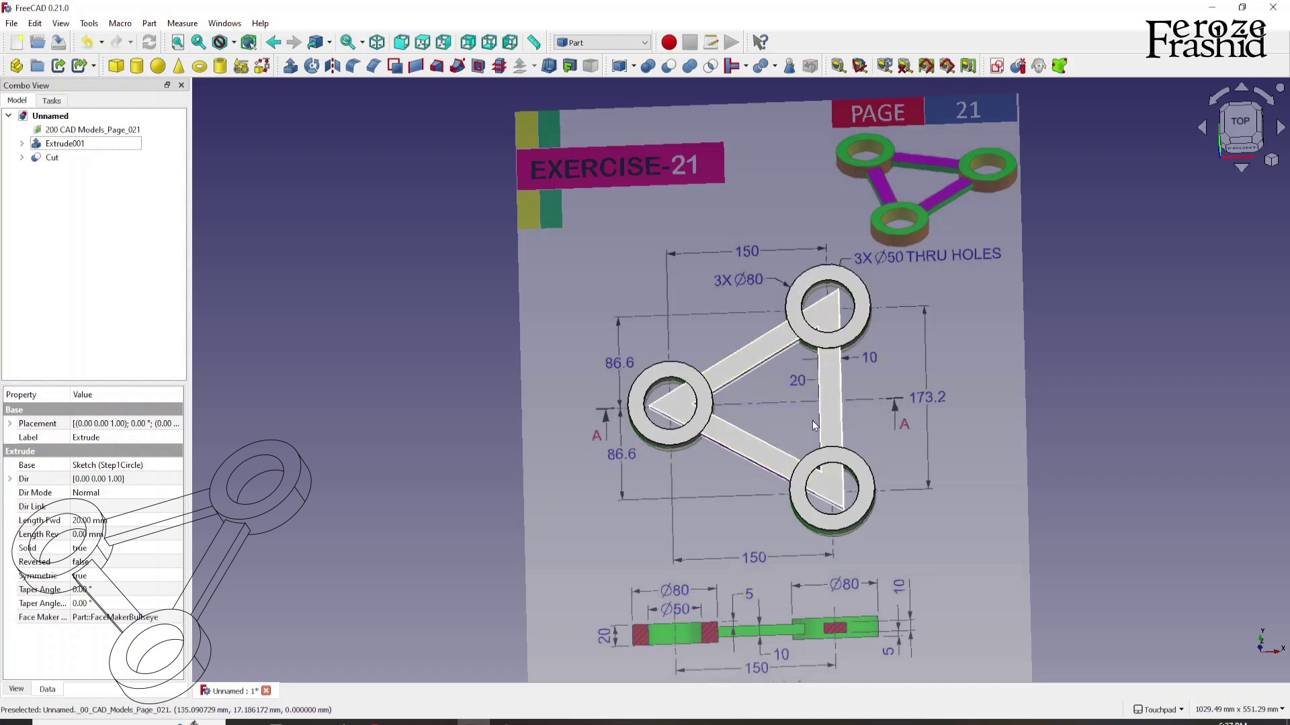
{"action": "left_click", "coordinate": [71, 160]}
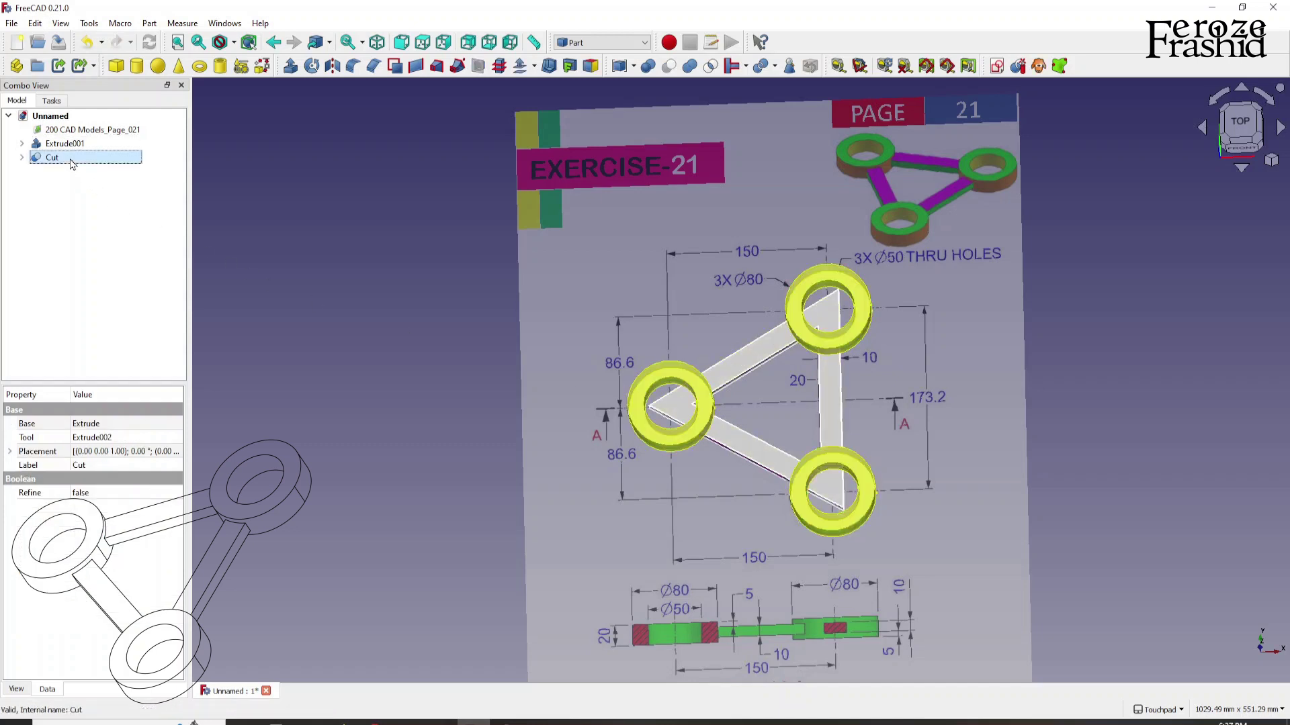
{"action": "key", "text": "ctrl+z"}
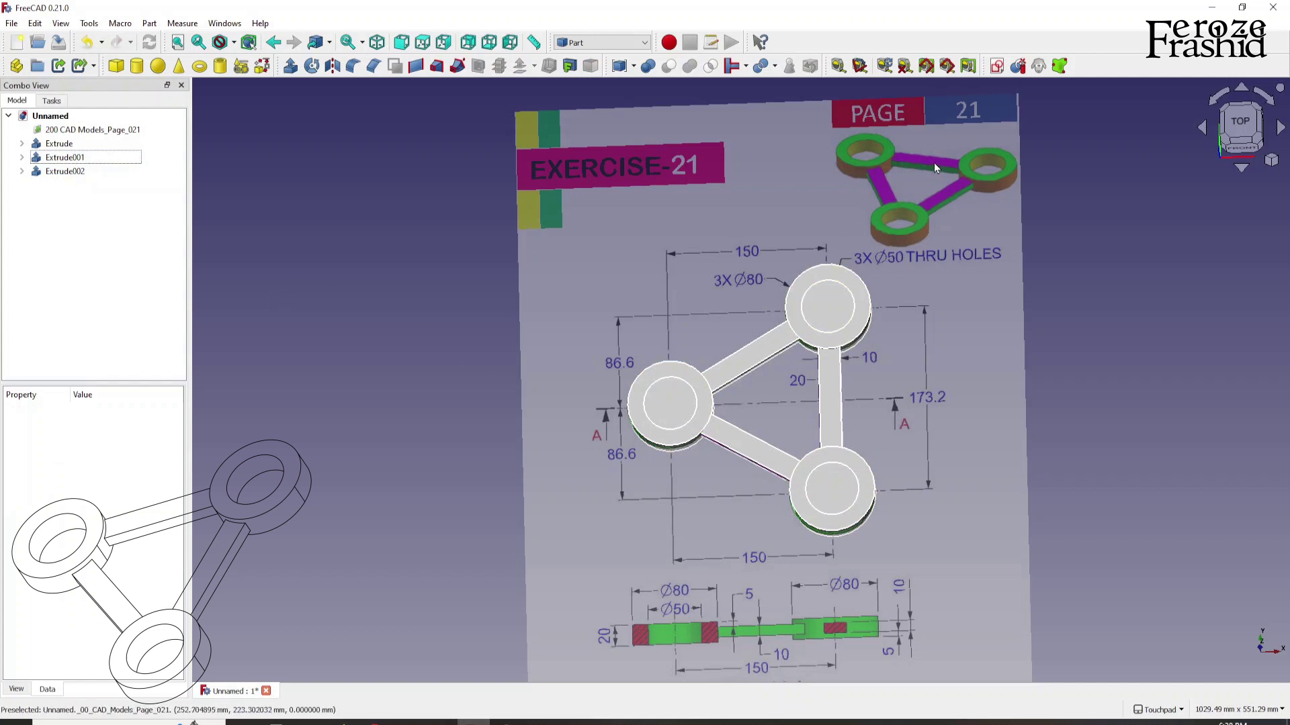
{"action": "left_click", "coordinate": [707, 406]}
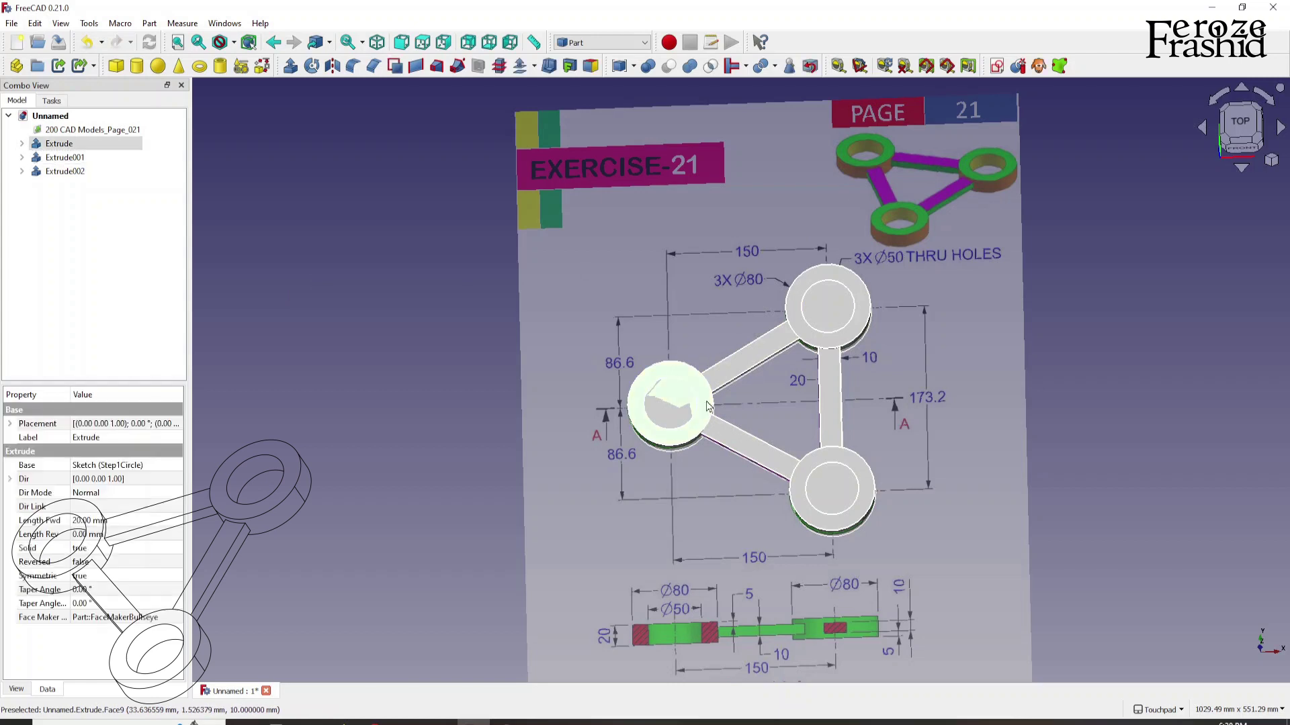
Fuse Extrude and Extrude001 into Fusion, then cut Extrude002 from it to make the holes
{"action": "left_click", "coordinate": [96, 157], "text": "ctrl"}
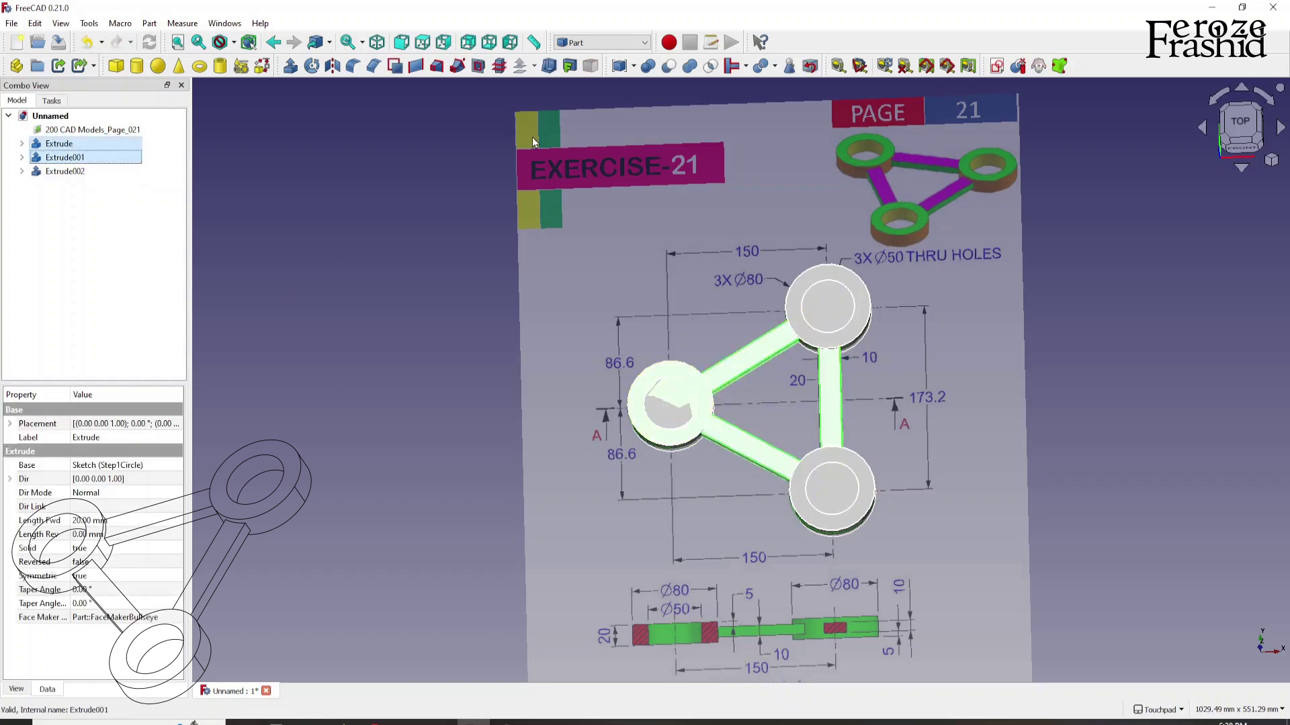
{"action": "left_click", "coordinate": [688, 67]}
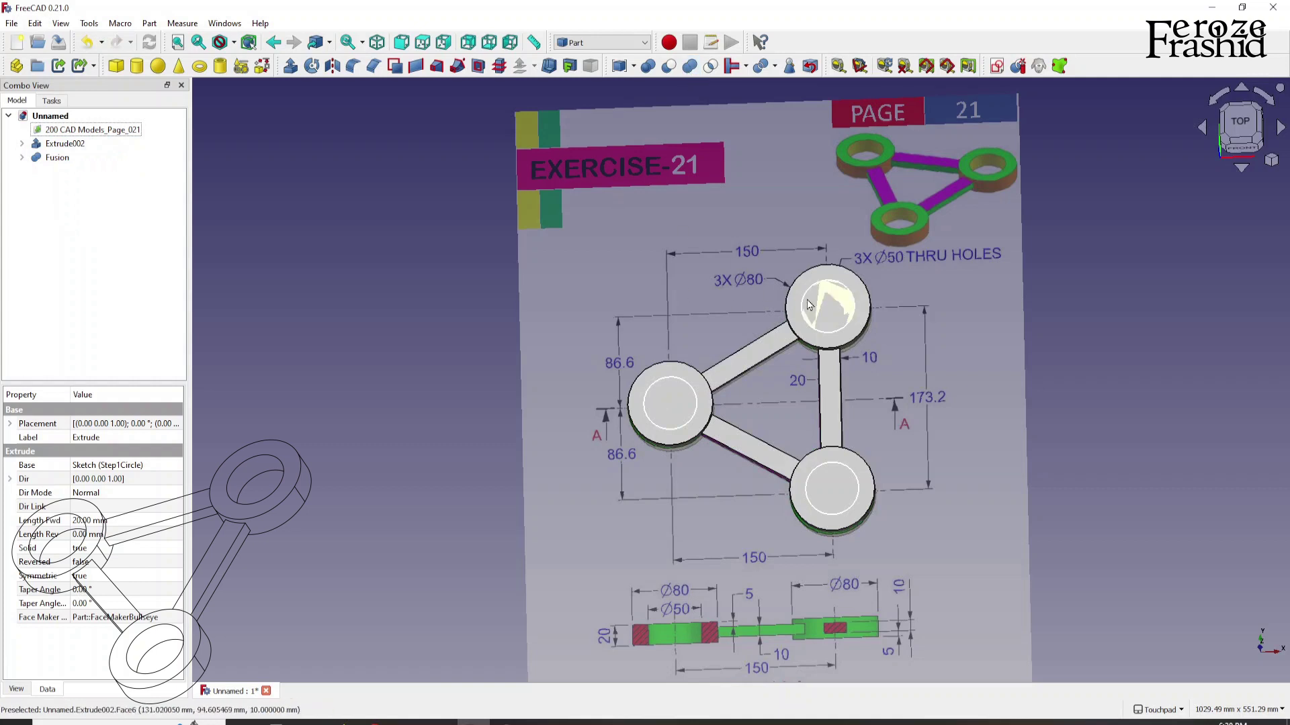
{"action": "left_click", "coordinate": [77, 157]}
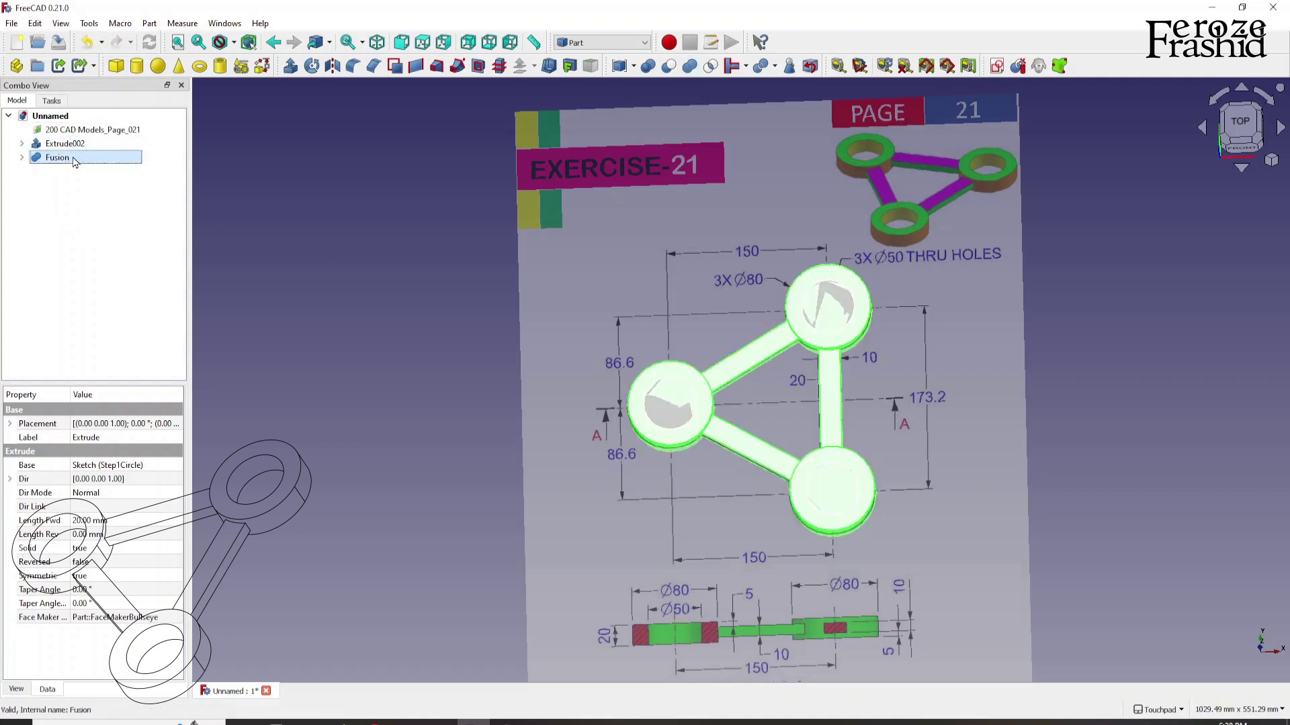
{"action": "left_click", "coordinate": [79, 150], "text": "ctrl"}
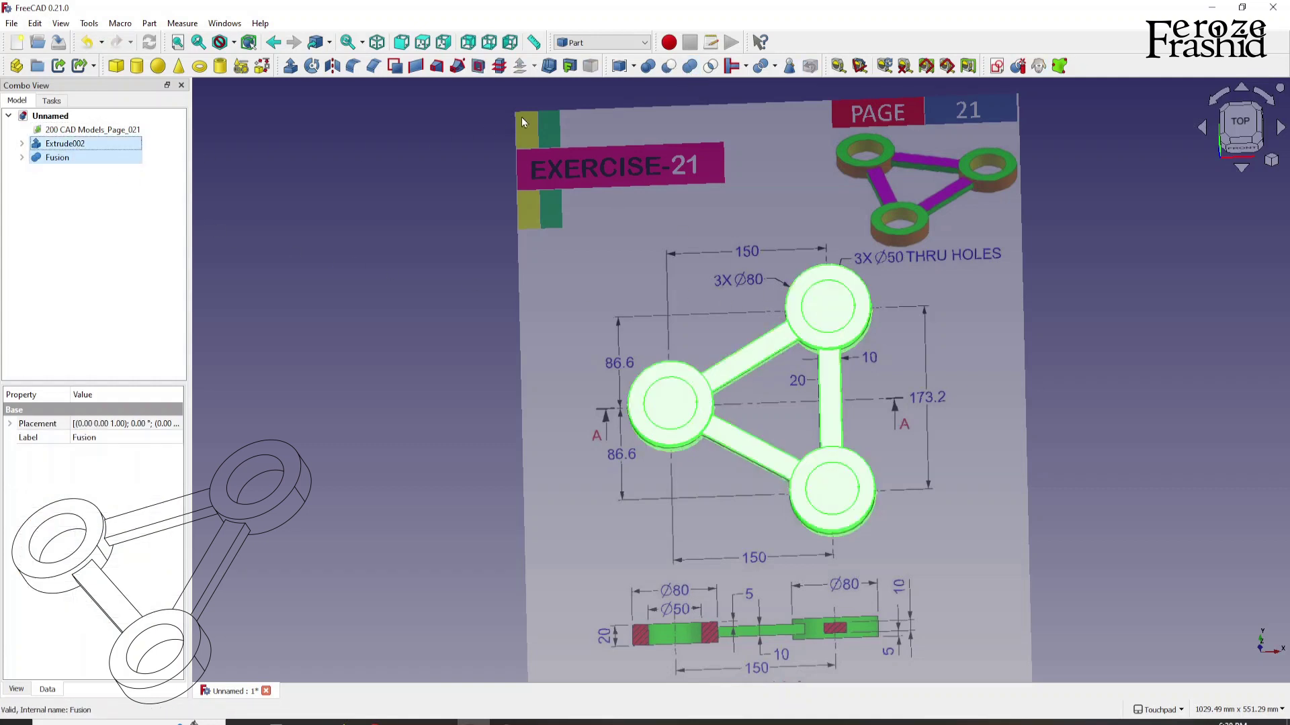
{"action": "left_click", "coordinate": [669, 65]}
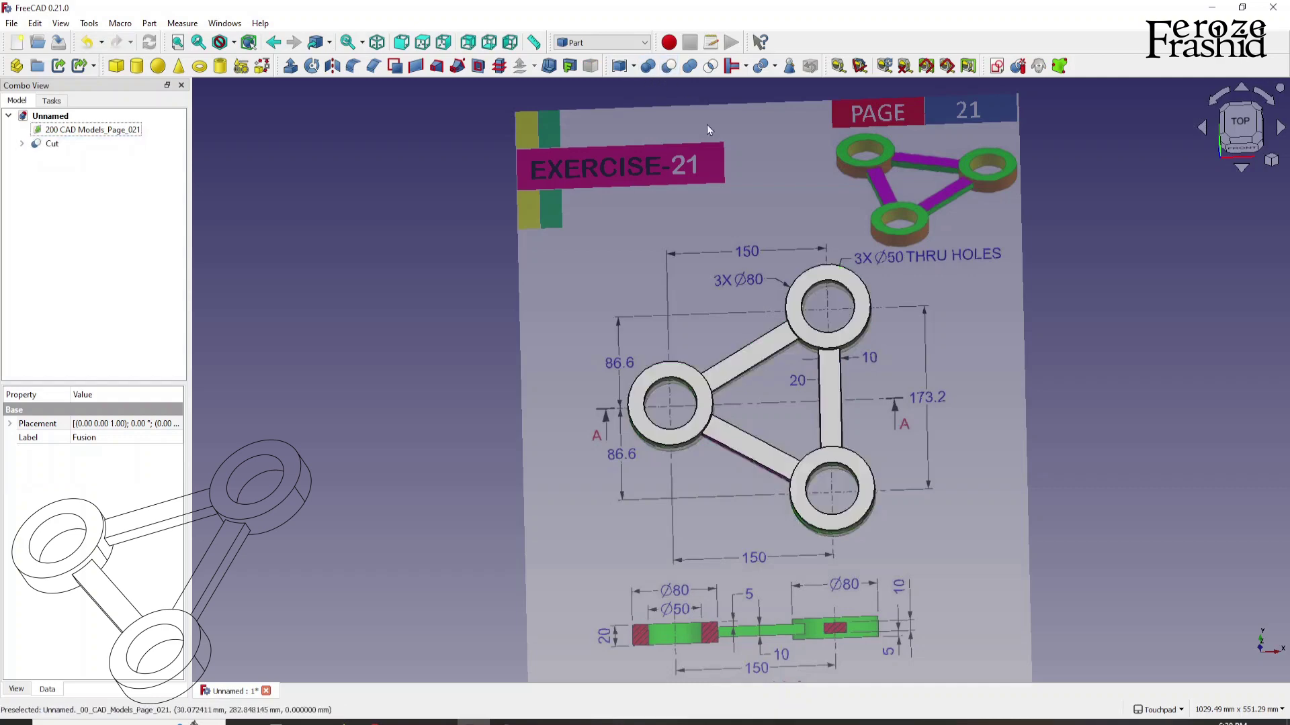
After orbiting to inspect the link, open the context menu of the 200 CAD Models_Page_021 image
{"action": "left_click_drag", "start_coordinate": [708, 130], "coordinate": [670, 418], "text": "alt"}
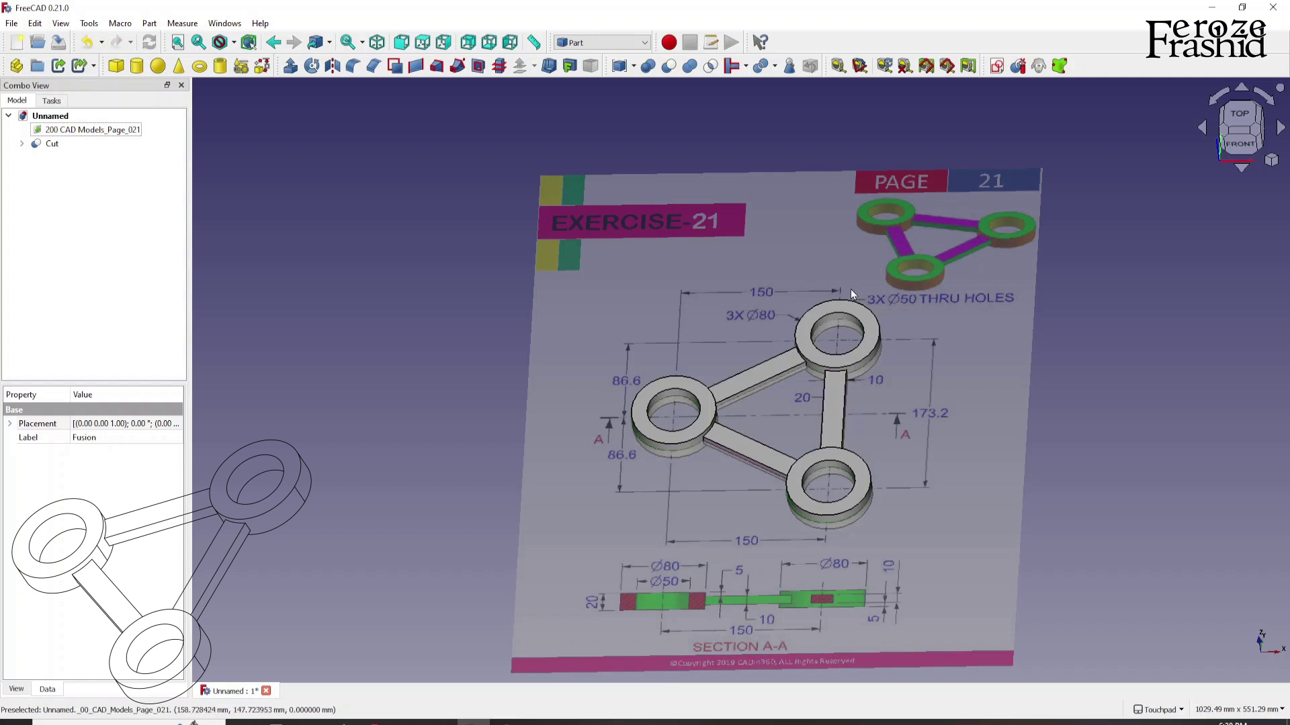
{"action": "middle_click_drag", "start_coordinate": [869, 501], "coordinate": [752, 510]}
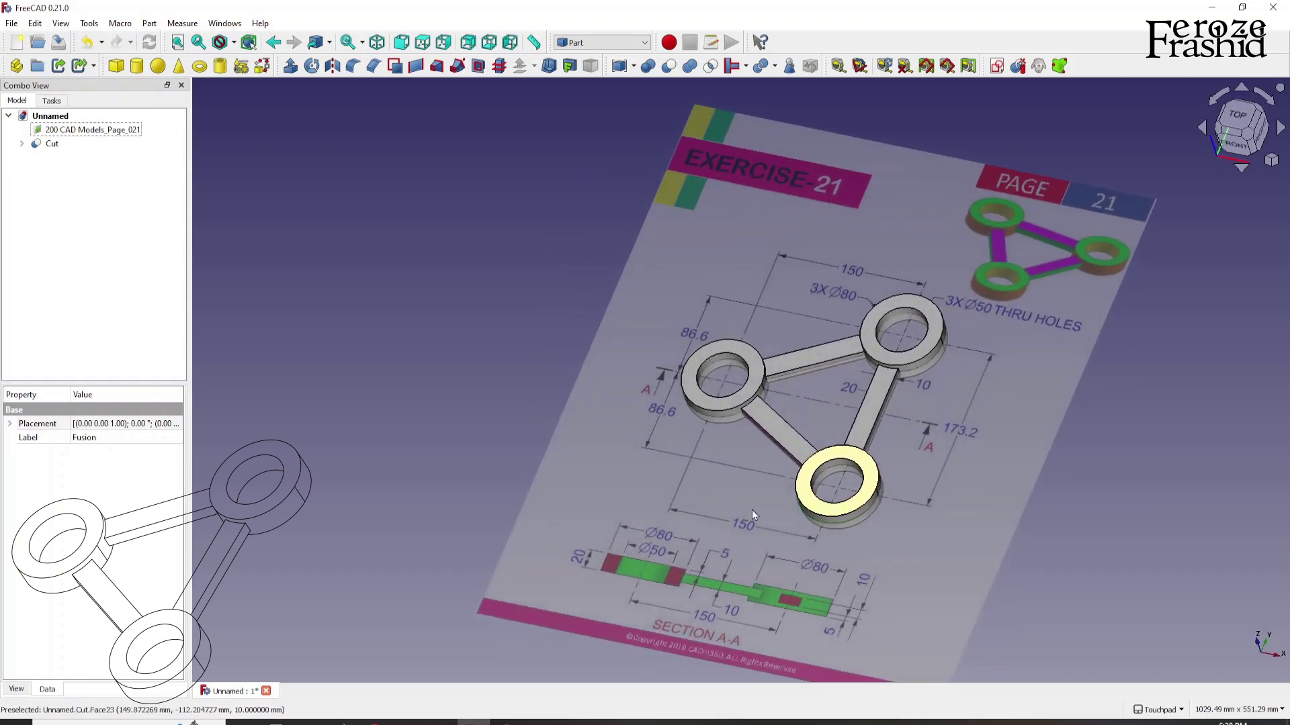
{"action": "scroll", "coordinate": [835, 427], "scroll_direction": "up", "scroll_amount": 5}
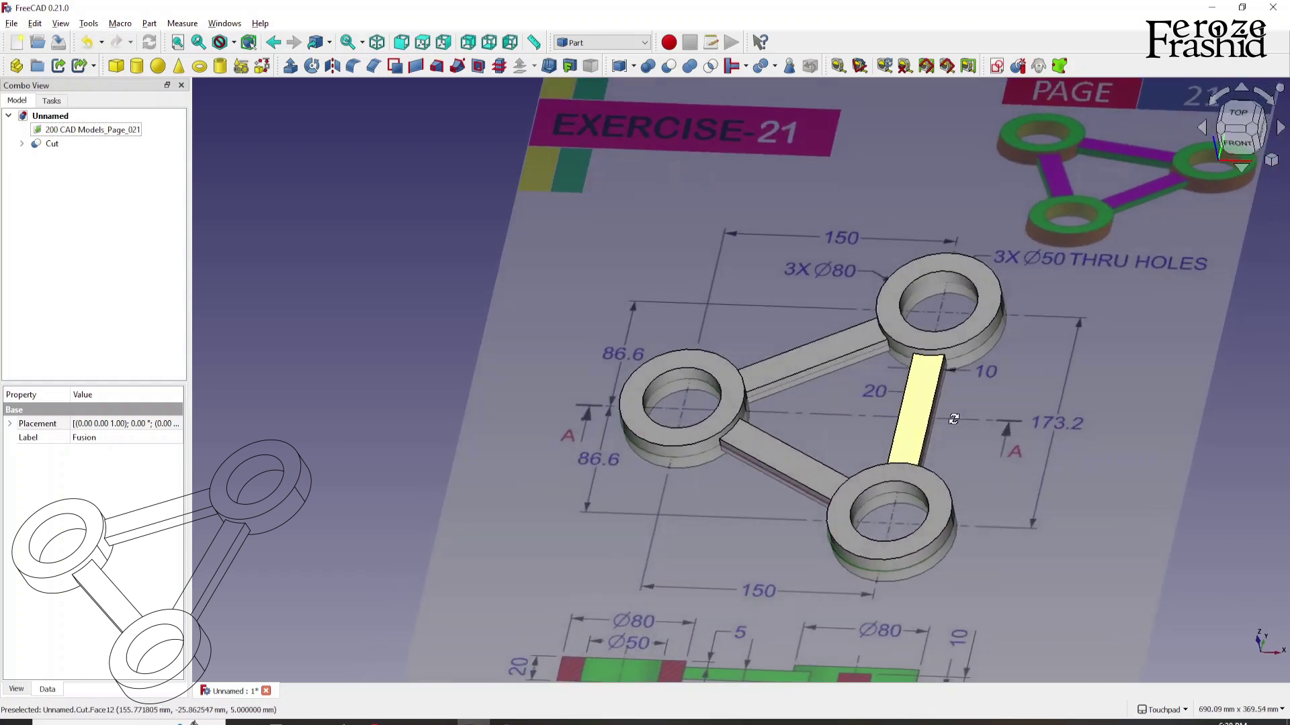
{"action": "scroll", "coordinate": [952, 420], "scroll_direction": "down", "scroll_amount": 3}
{"action": "scroll", "coordinate": [844, 401], "scroll_direction": "up", "scroll_amount": 3}
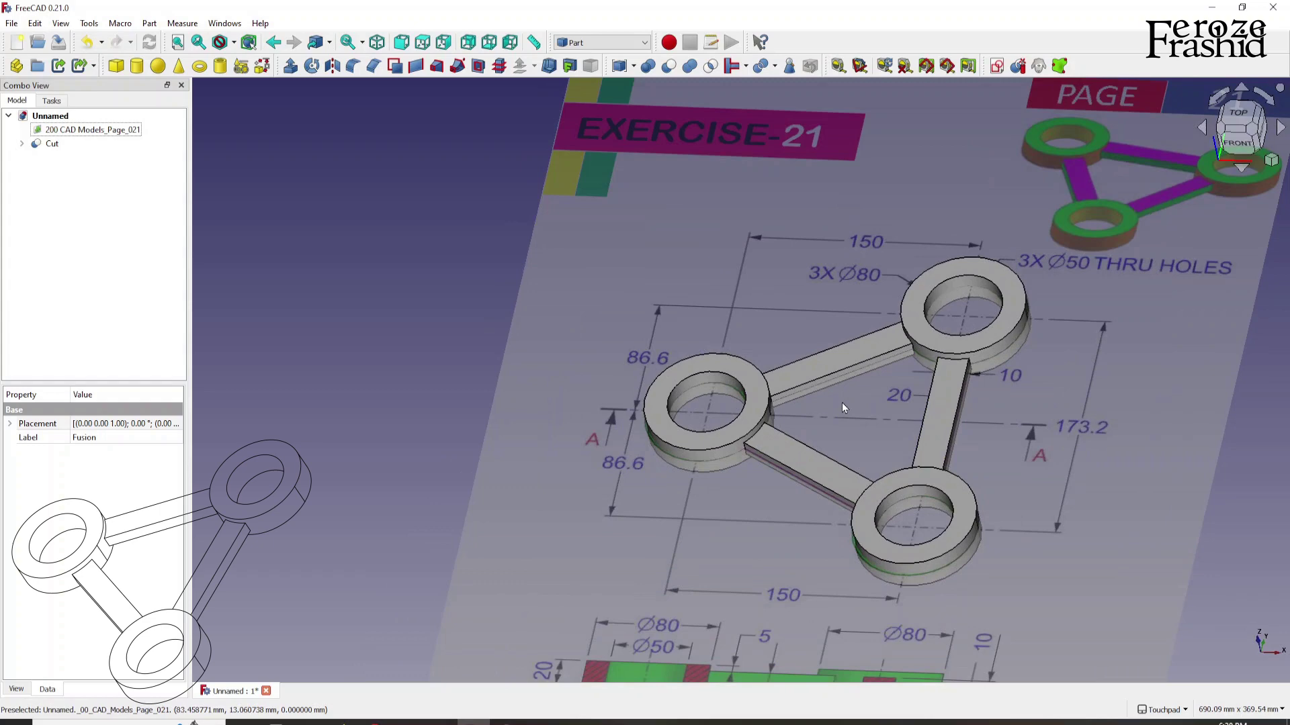
{"action": "left_click", "coordinate": [87, 130]}
{"action": "right_click", "coordinate": [82, 132]}
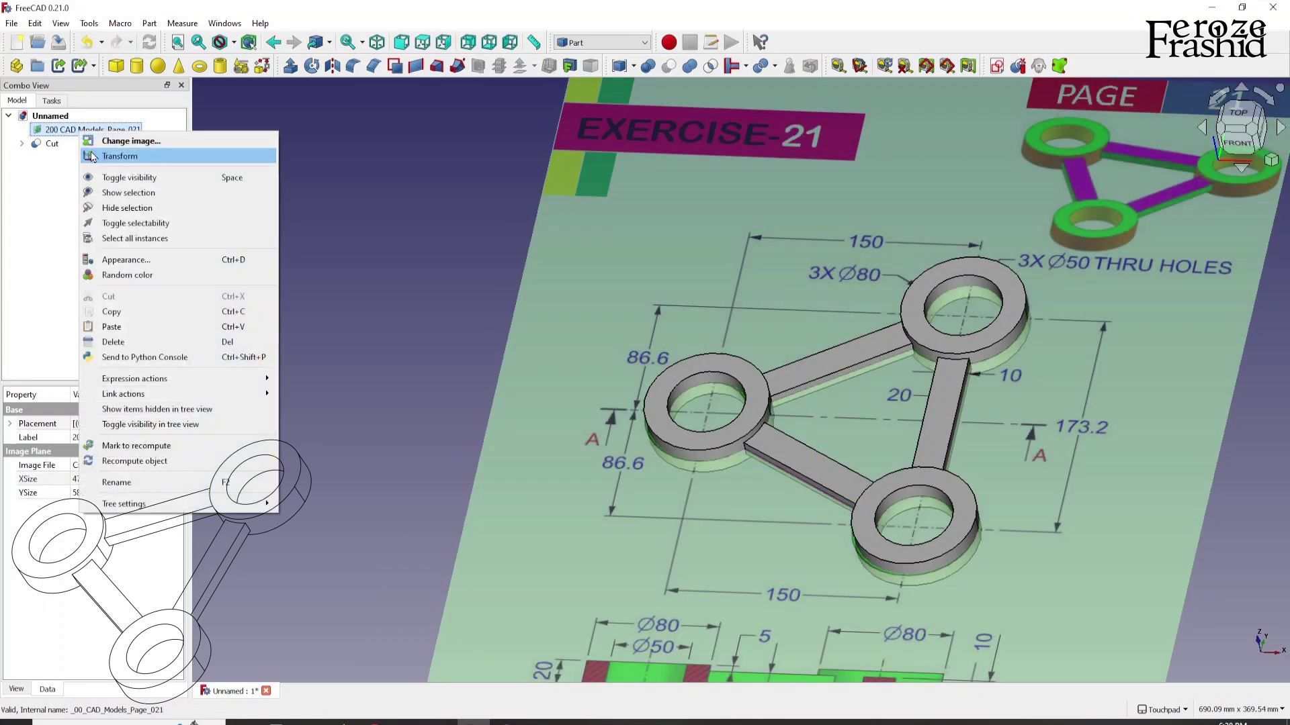
Transform the reference drawing -21 mm downward beneath the link, then orbit to review the part
{"action": "left_click", "coordinate": [92, 156]}
{"action": "left_click_drag", "start_coordinate": [825, 315], "coordinate": [844, 346]}
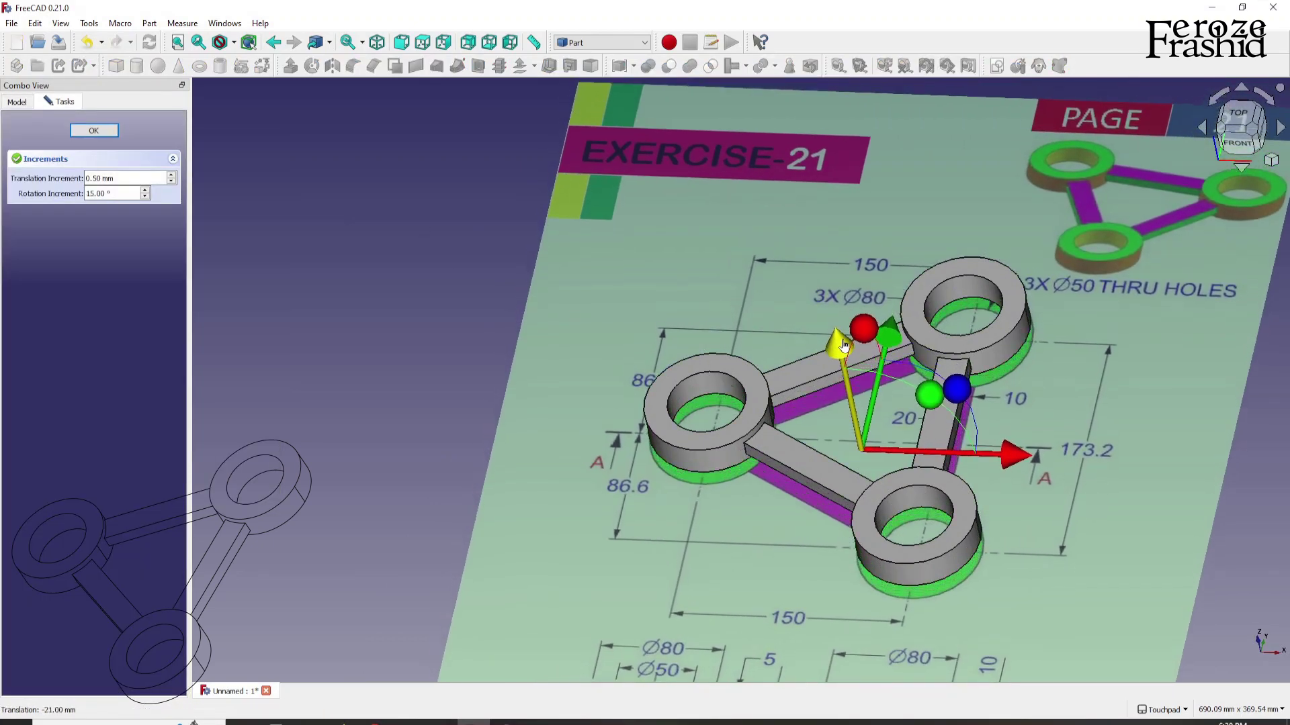
{"action": "left_click", "coordinate": [94, 130]}
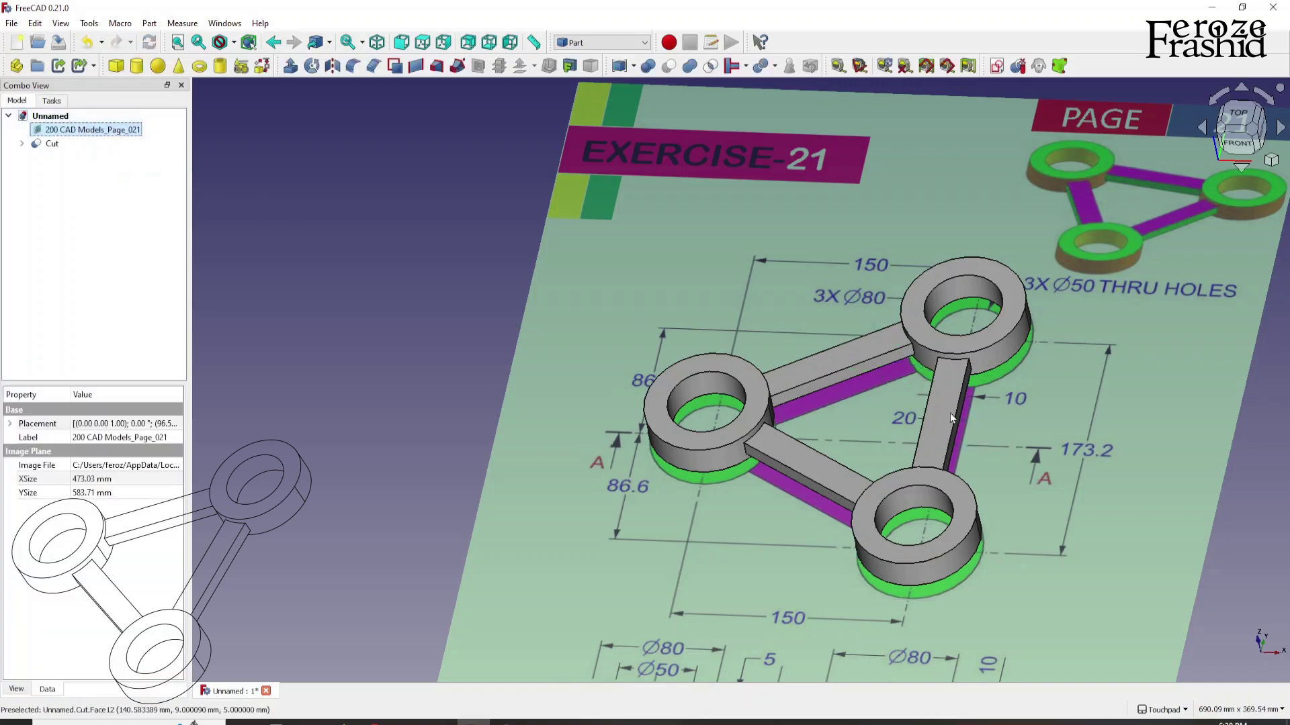
{"action": "middle_click_drag", "start_coordinate": [950, 413], "coordinate": [670, 378]}
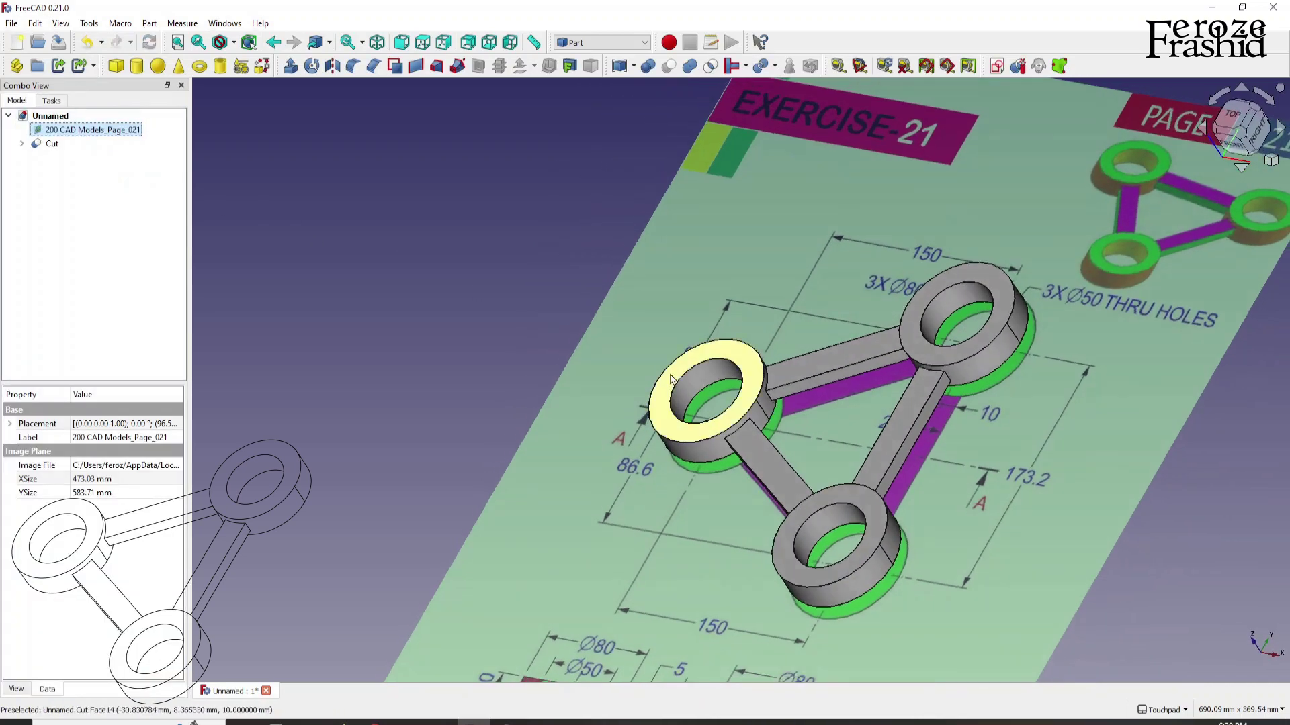
{"action": "scroll", "coordinate": [732, 382], "scroll_direction": "down", "scroll_amount": 3}
{"action": "scroll", "coordinate": [833, 356], "scroll_direction": "up", "scroll_amount": 3}
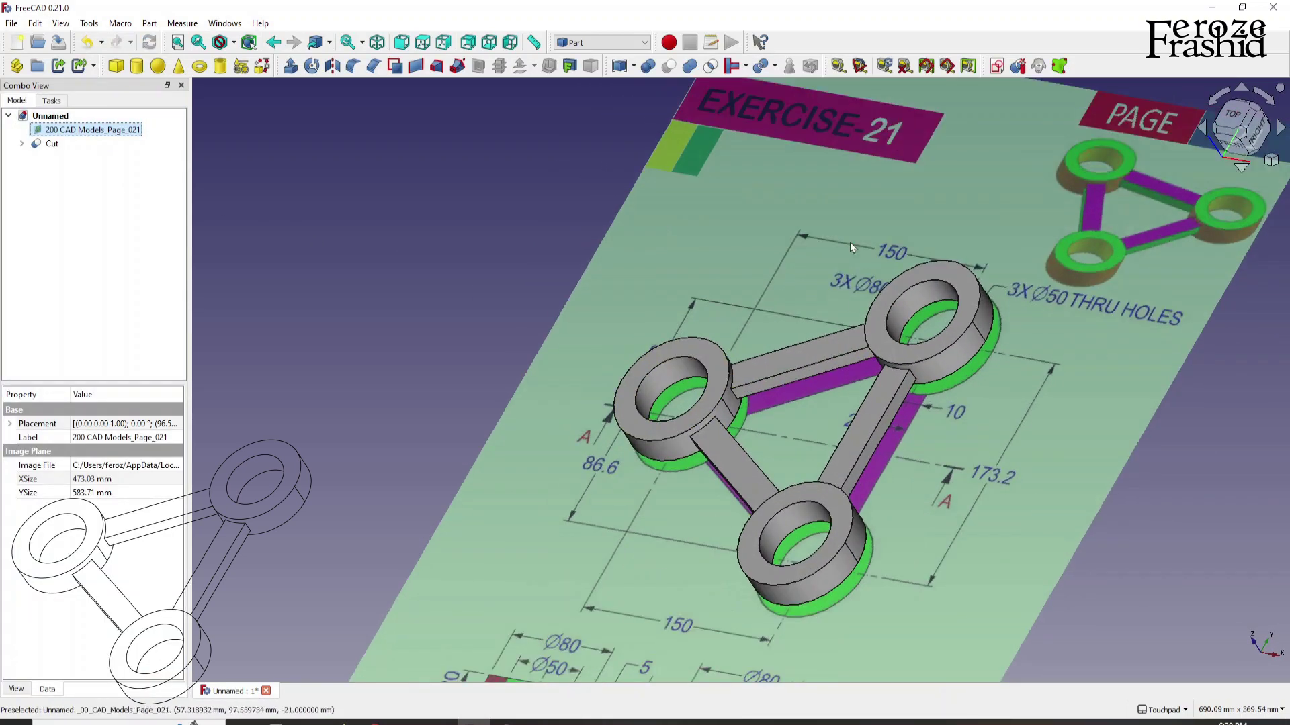